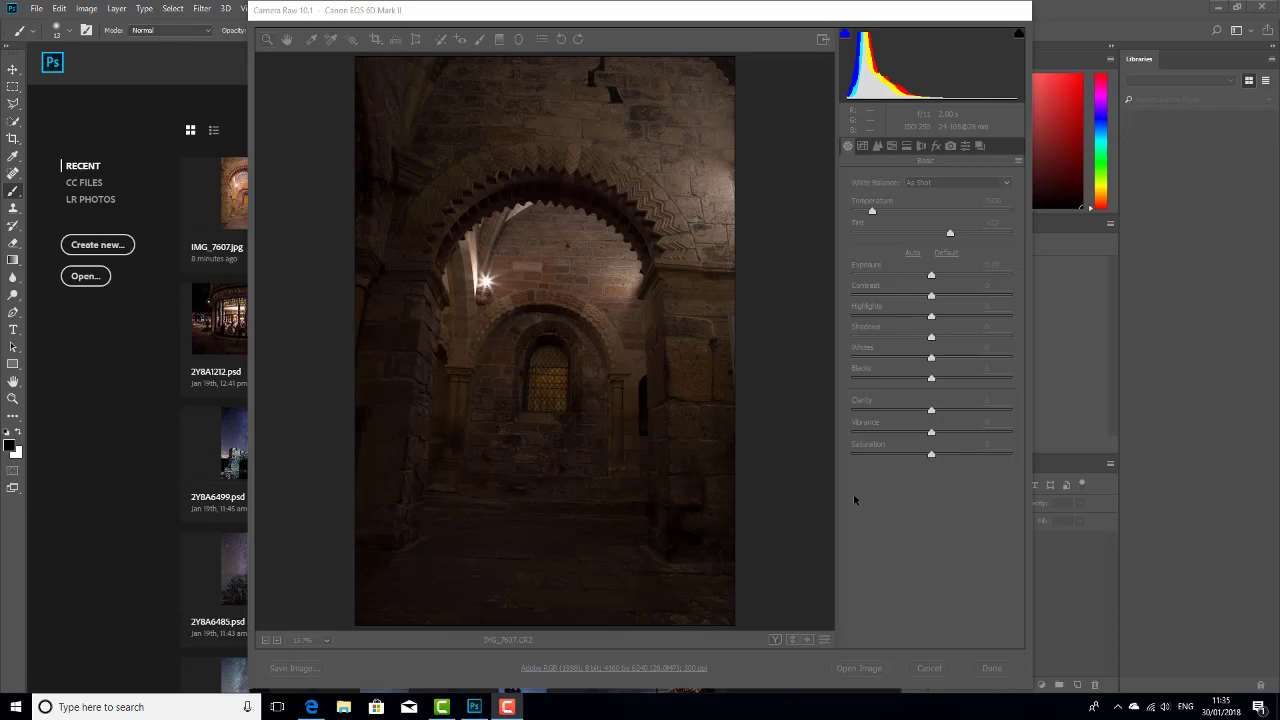
# On IMG_7607.CR2, set Shadows +100, Blacks +73, Clarity +82 and Highlights -66
pyautogui.moveTo(930, 340); pyautogui.dragTo(1048, 324)
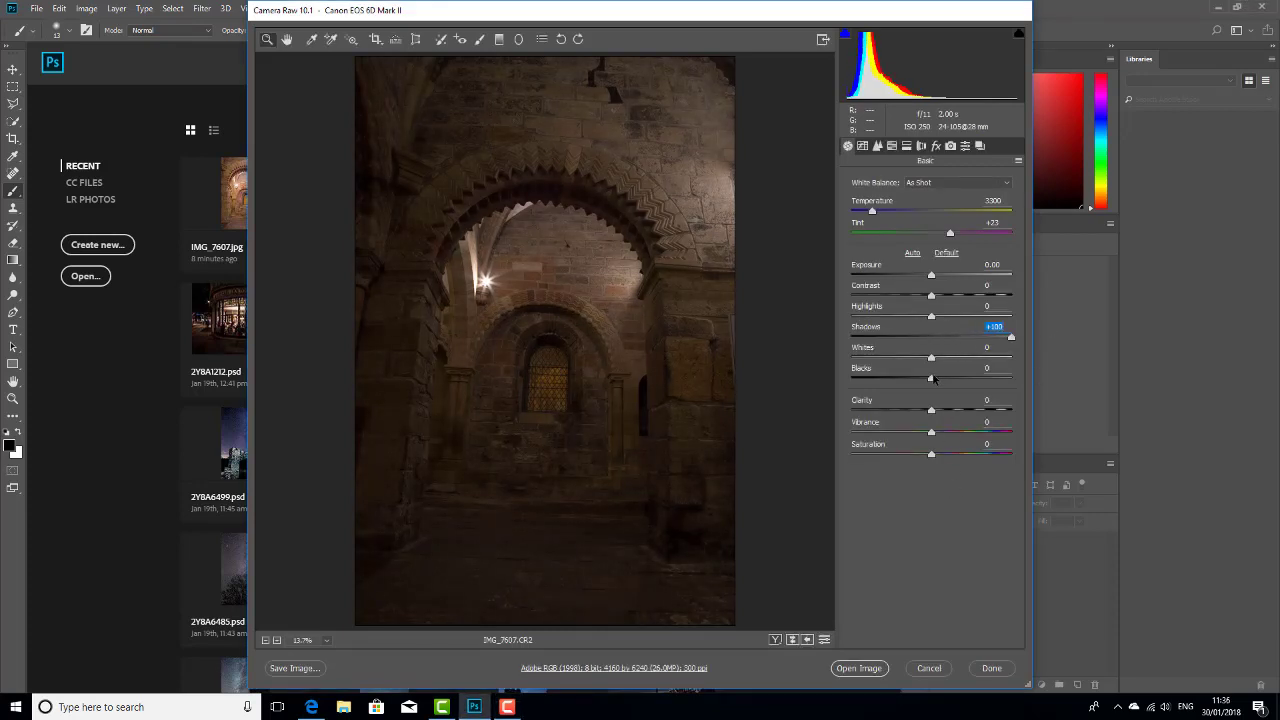
pyautogui.moveTo(932, 378); pyautogui.dragTo(976, 377)
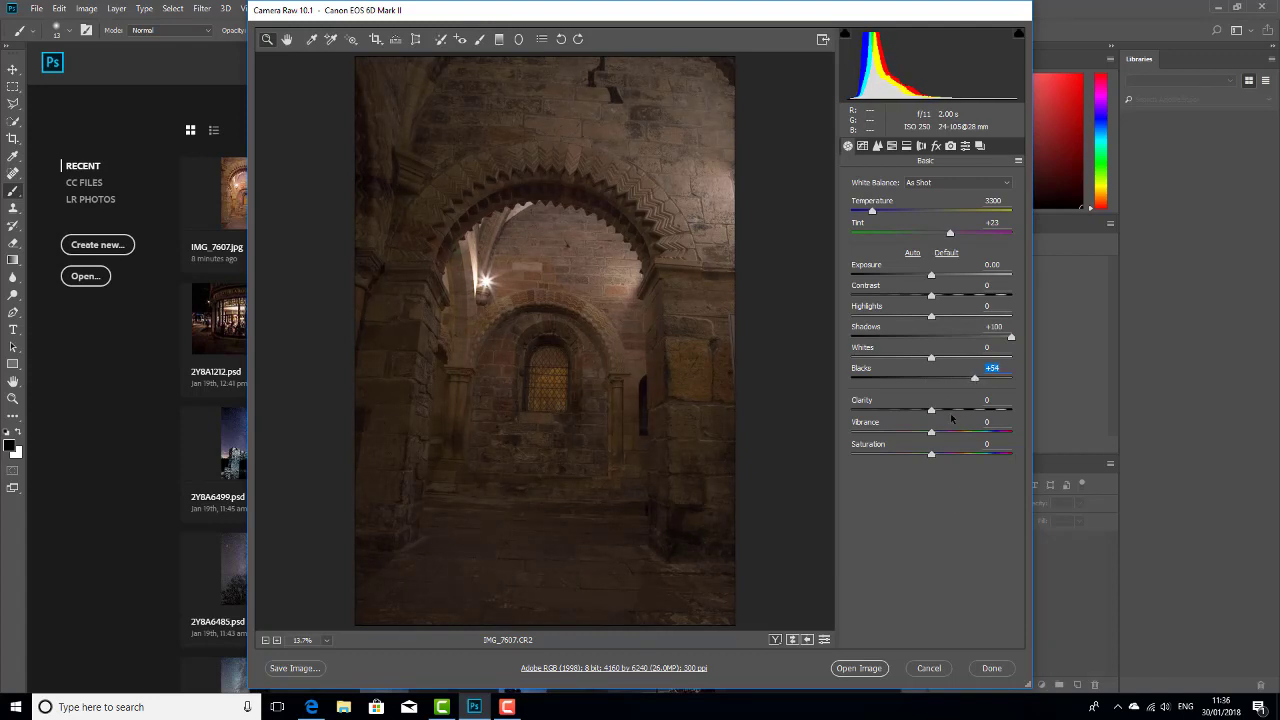
pyautogui.moveTo(932, 413); pyautogui.dragTo(864, 410)
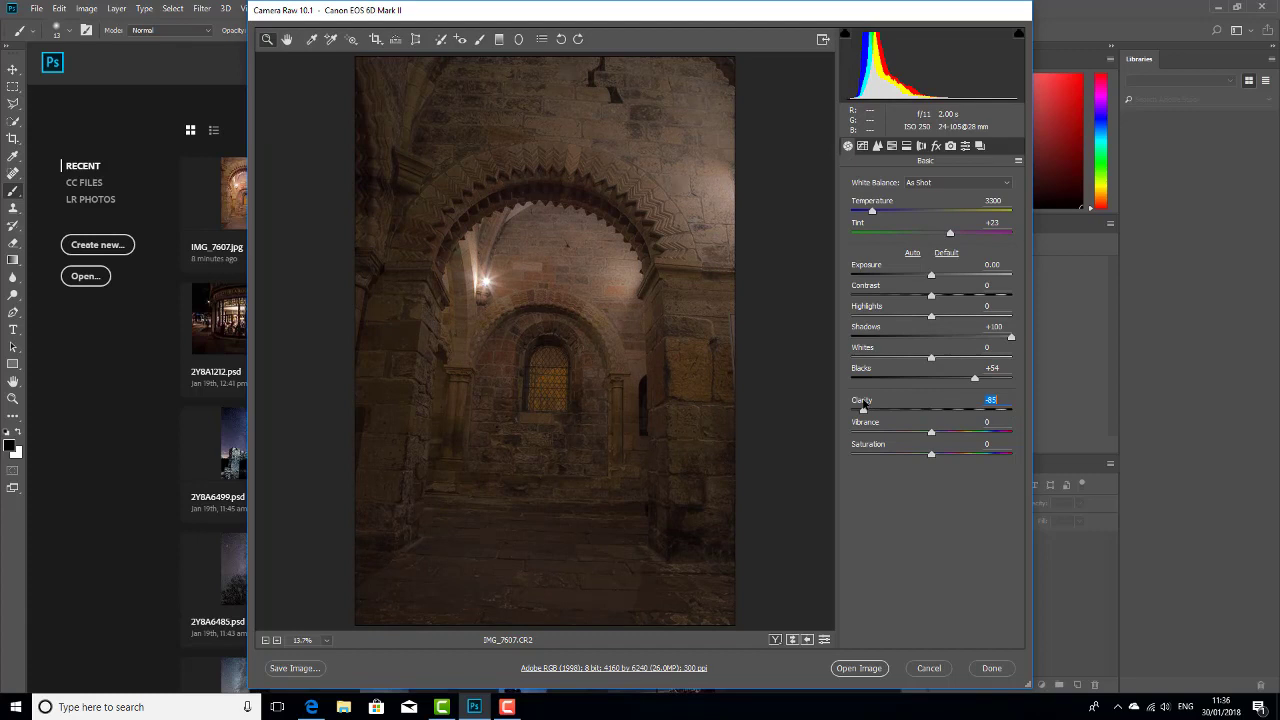
pyautogui.moveTo(864, 408); pyautogui.dragTo(996, 404)
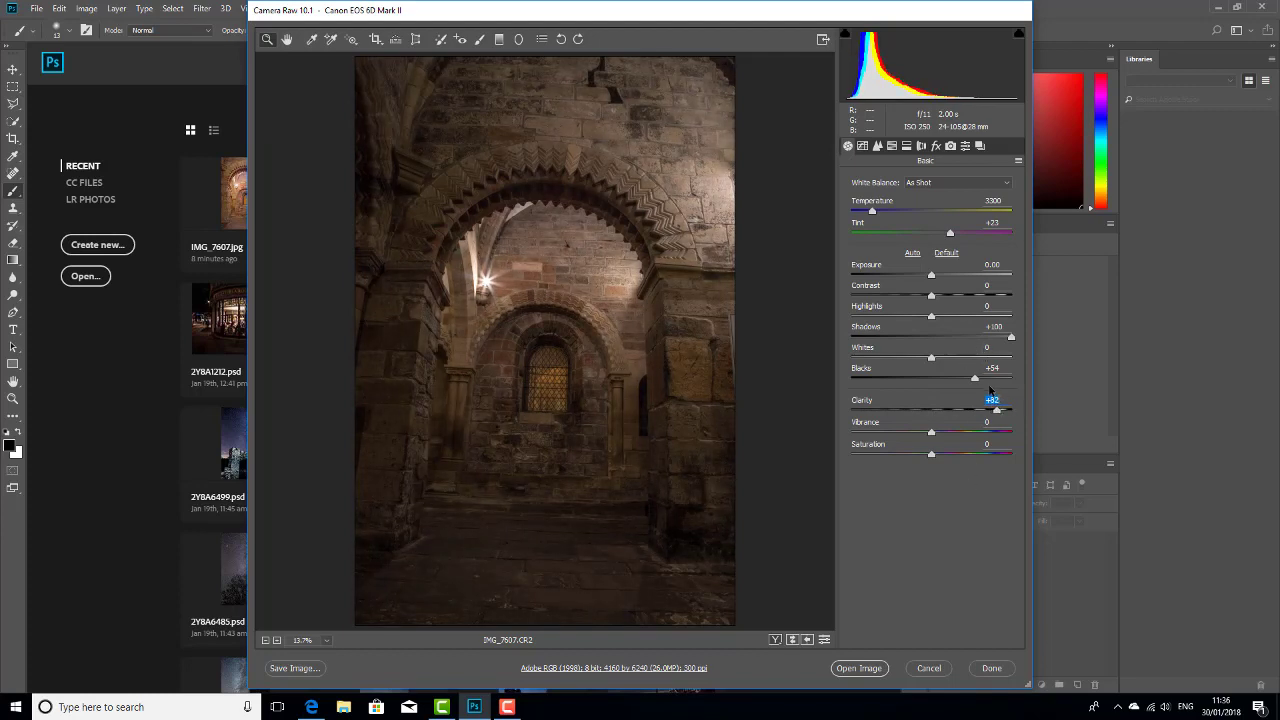
pyautogui.moveTo(975, 378); pyautogui.dragTo(990, 378)
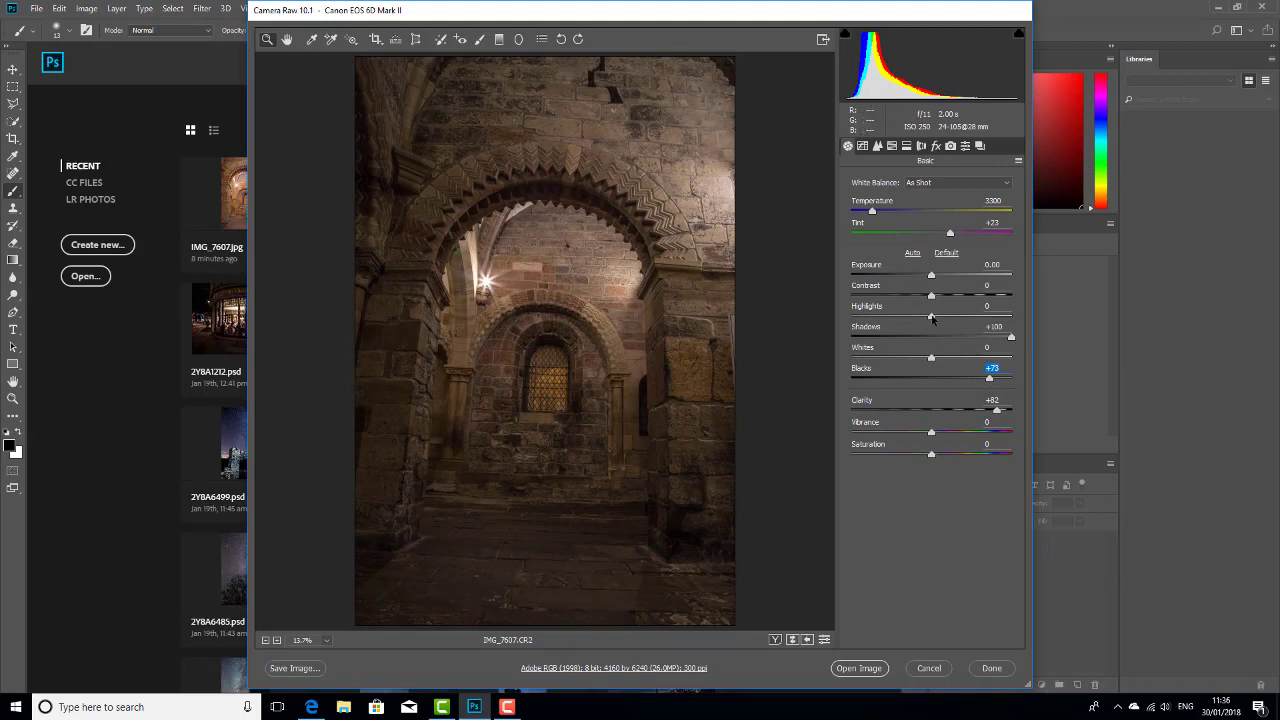
pyautogui.moveTo(931, 317); pyautogui.dragTo(879, 313)
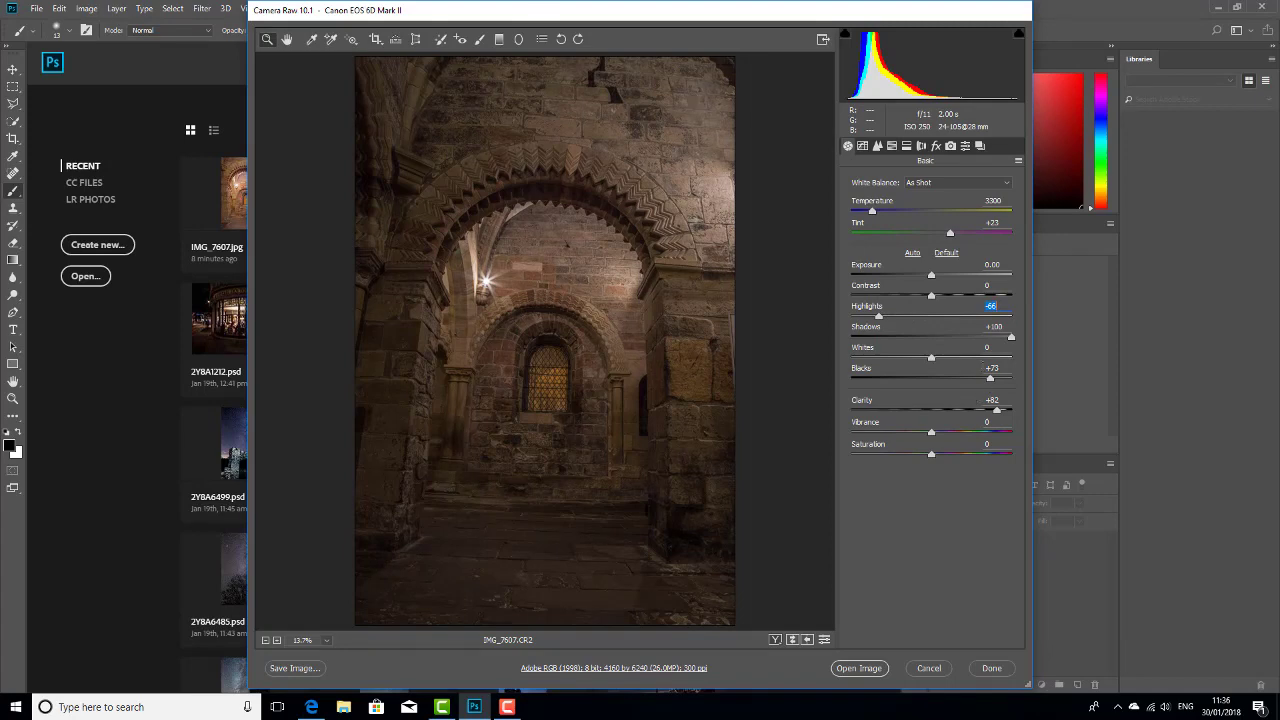
# Set Contrast to -73, Highlights to -80, Vibrance to +73, and cool Temperature to 3350
pyautogui.moveTo(931, 297); pyautogui.dragTo(1007, 296)
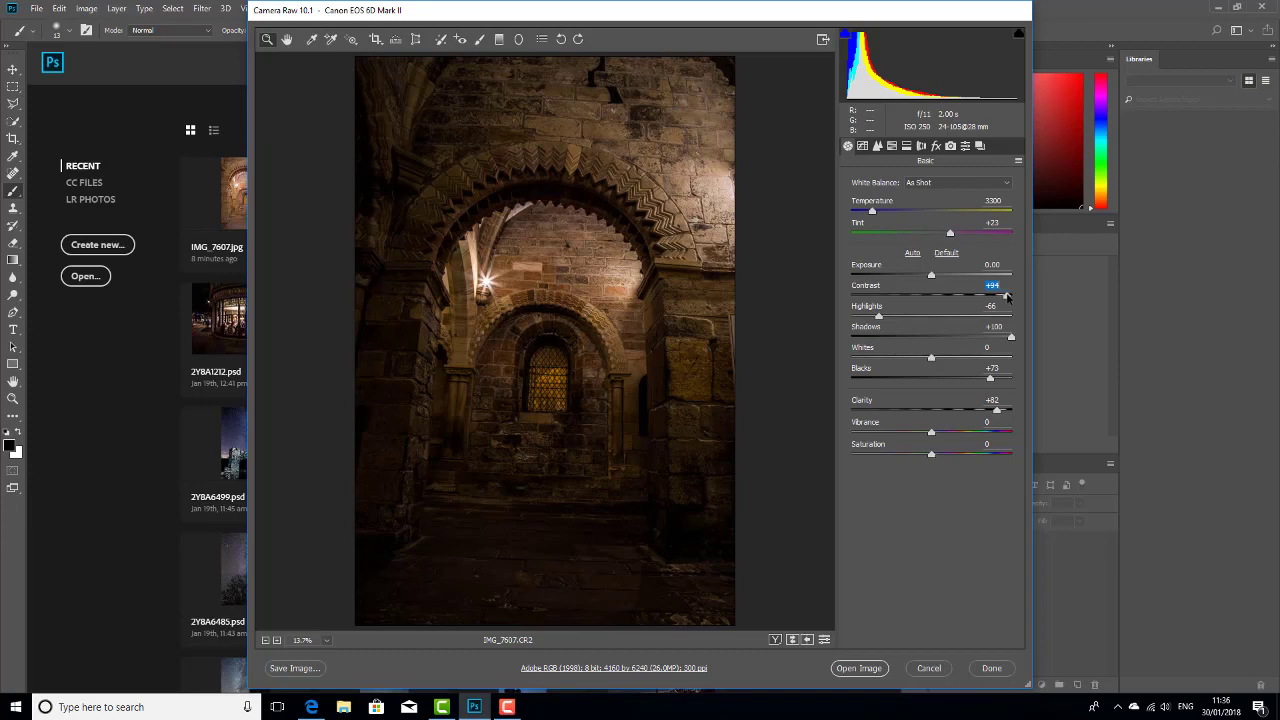
pyautogui.moveTo(1007, 296); pyautogui.dragTo(943, 280)
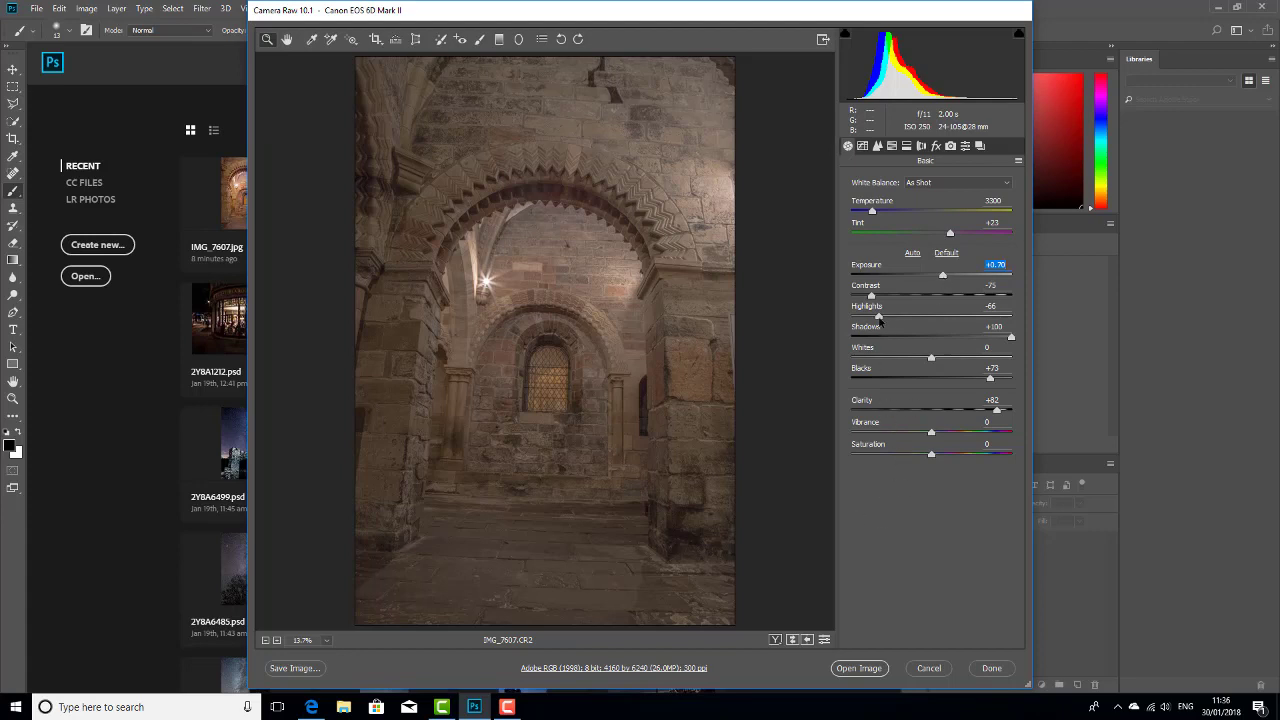
pyautogui.moveTo(879, 316); pyautogui.dragTo(867, 316)
pyautogui.moveTo(931, 433); pyautogui.dragTo(990, 431)
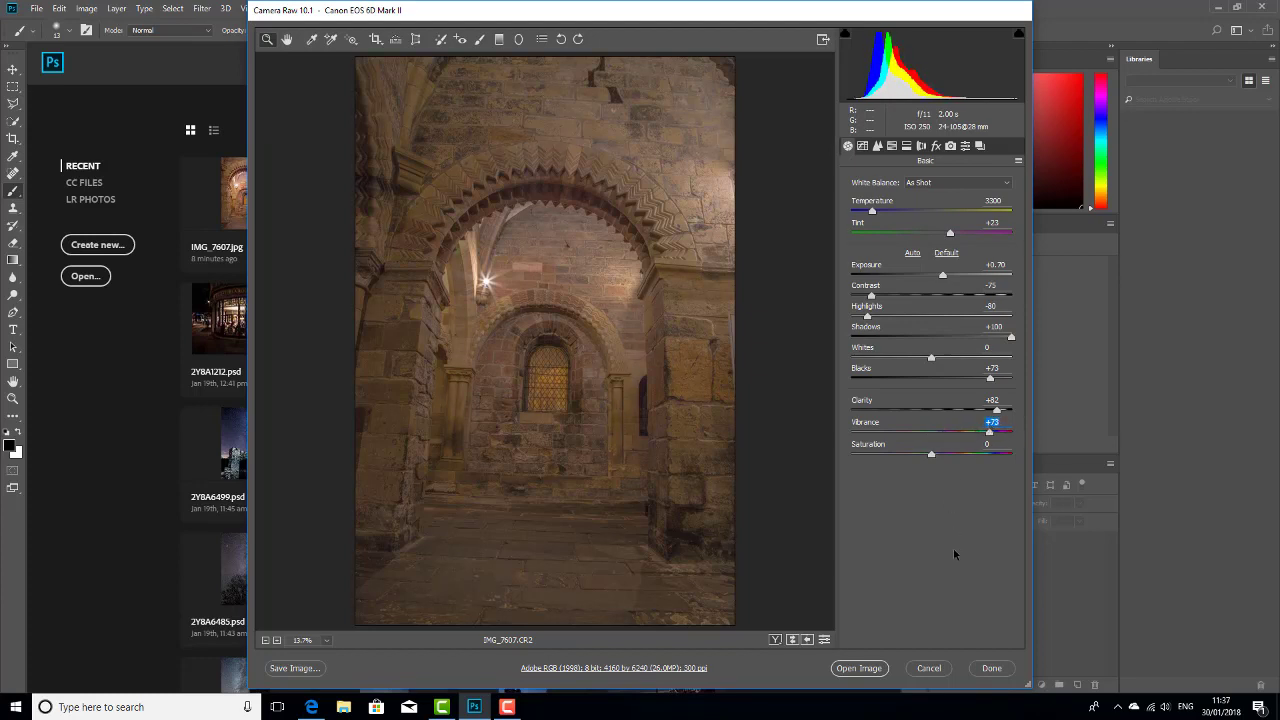
pyautogui.click(872, 212)
pyautogui.moveTo(872, 212)
pyautogui.mouseDown()
pyautogui.moveTo(860, 212)
pyautogui.moveTo(884, 214)
pyautogui.moveTo(873, 212)
pyautogui.mouseUp()
pyautogui.moveTo(873, 212); pyautogui.dragTo(872, 212)
# Send the edited IMG_7607.CR2 from Camera Raw into Photoshop with Open Image
pyautogui.click(866, 669)
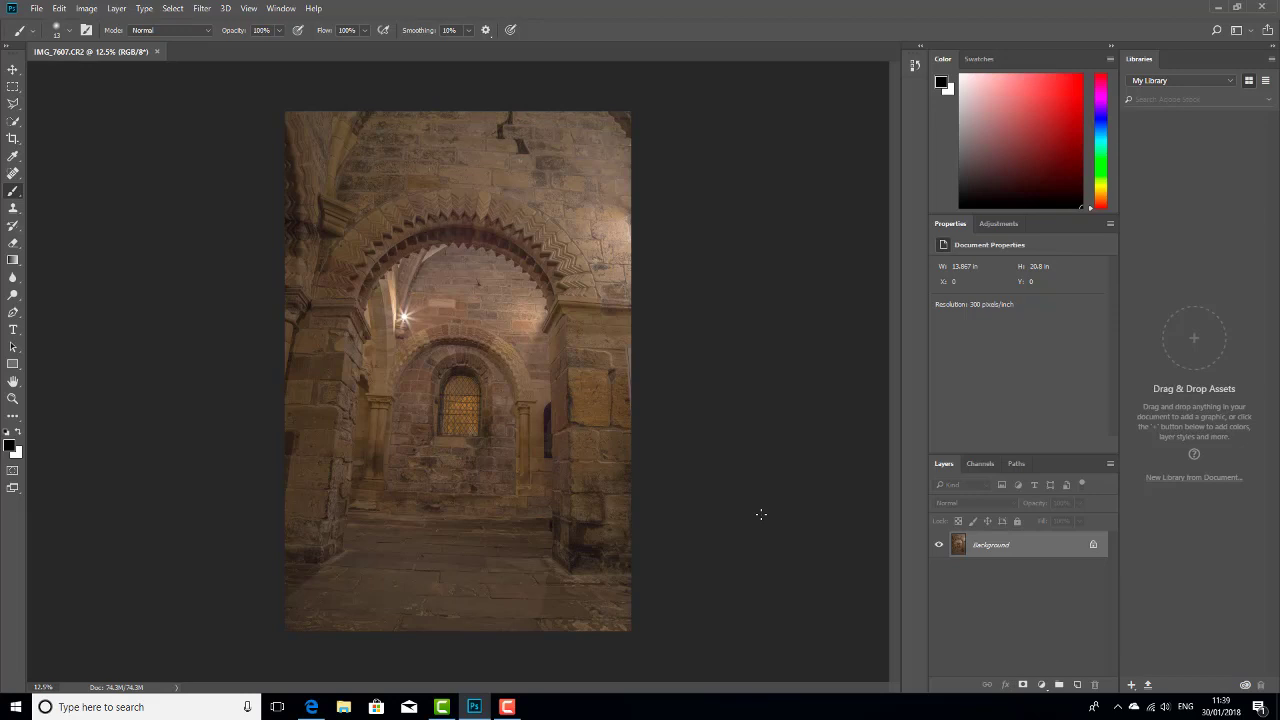
# Duplicate the photo onto Layer 1, hide the Background, and go to Edit > Transform
pyautogui.hotkey('ctrl', 'j')
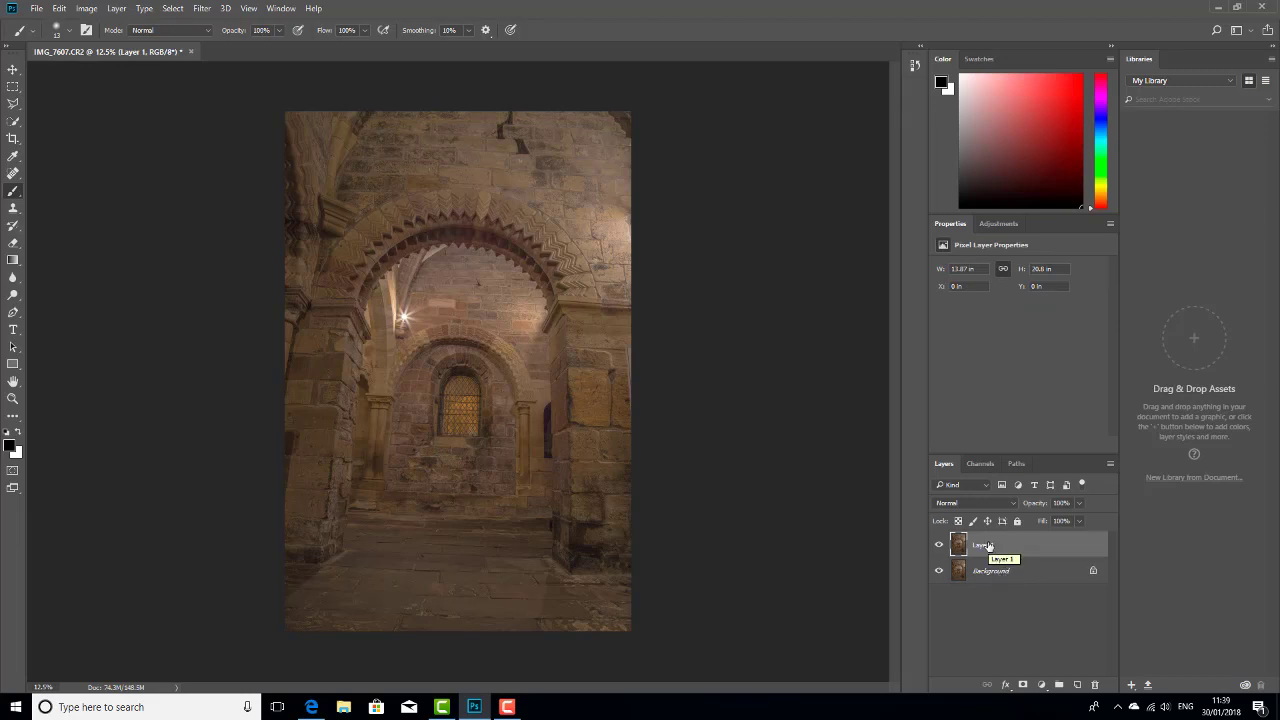
pyautogui.click(938, 570)
pyautogui.click(59, 8)
pyautogui.moveTo(156, 296)
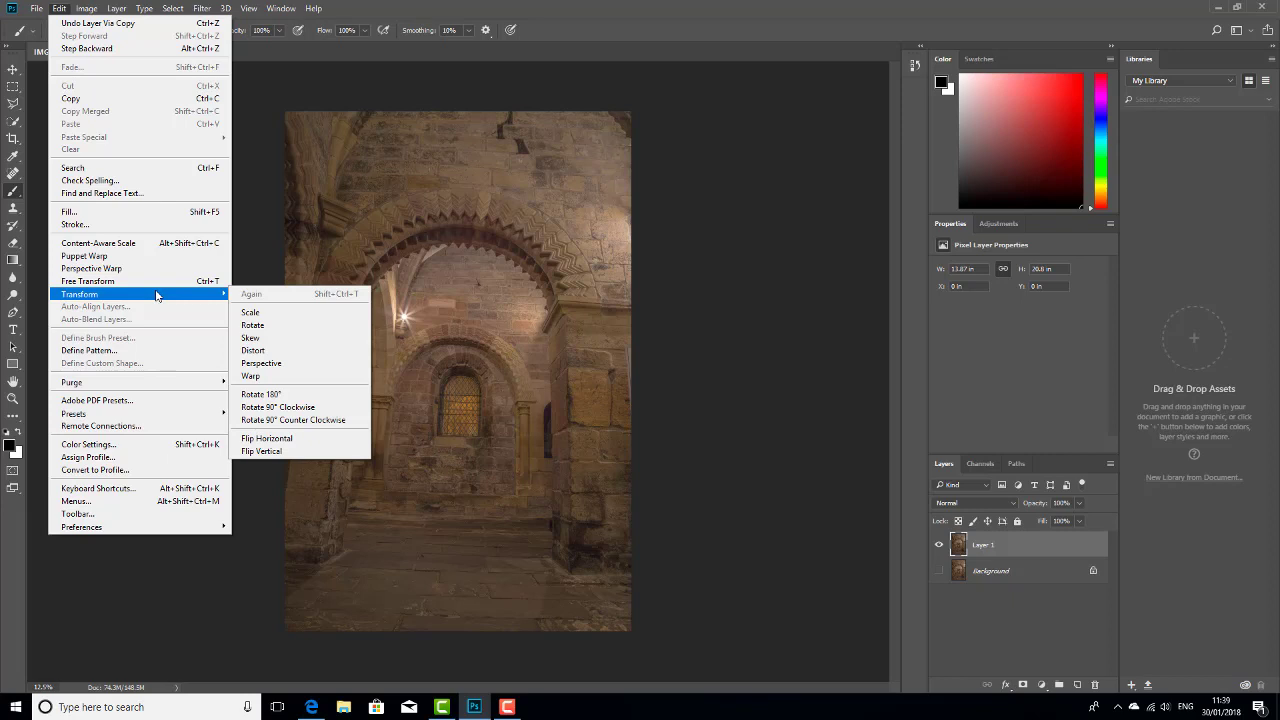
# Distort Layer 1 by pulling the bottom corners inward and the top-right up, then commit
pyautogui.click(272, 351)
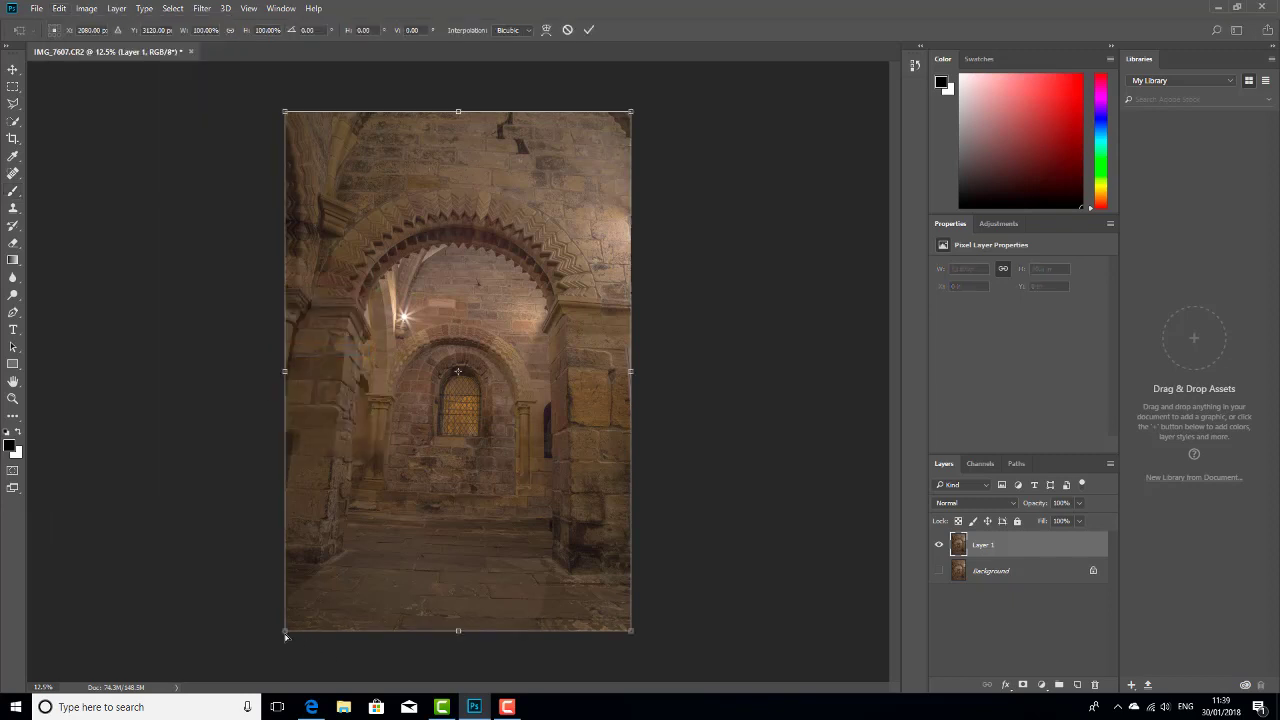
pyautogui.moveTo(285, 635); pyautogui.dragTo(346, 632)
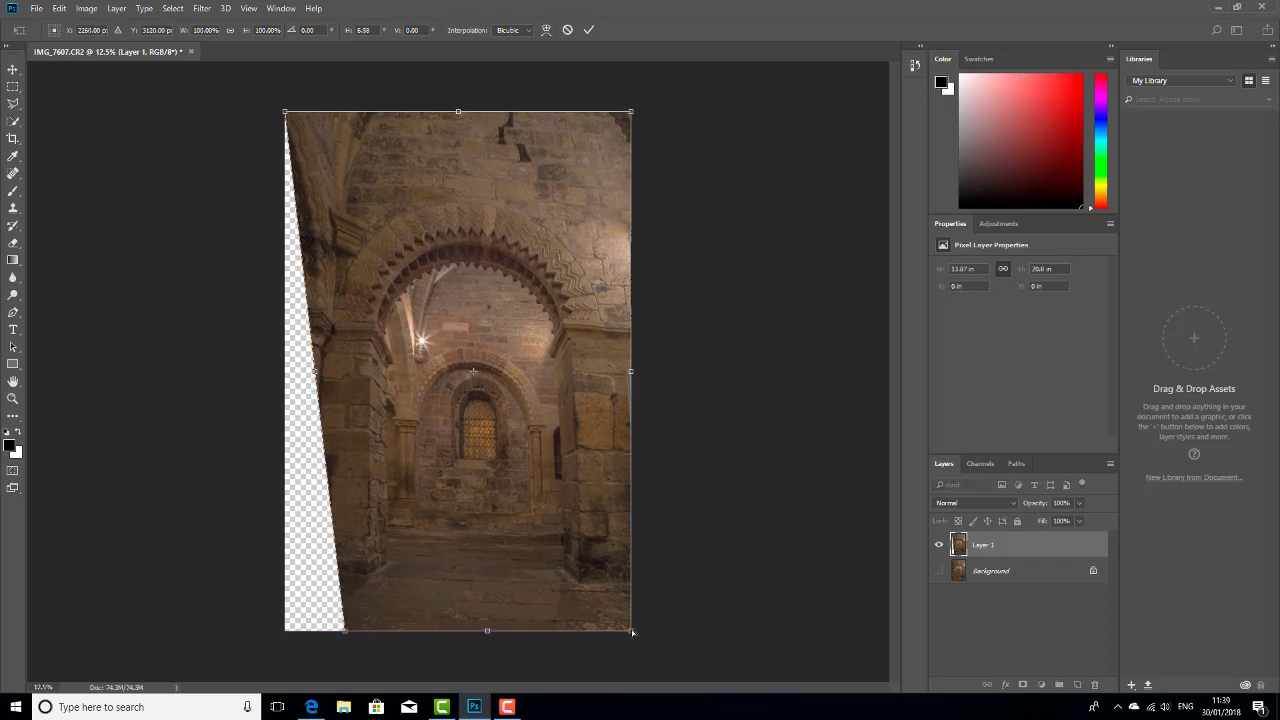
pyautogui.moveTo(631, 631); pyautogui.dragTo(608, 624)
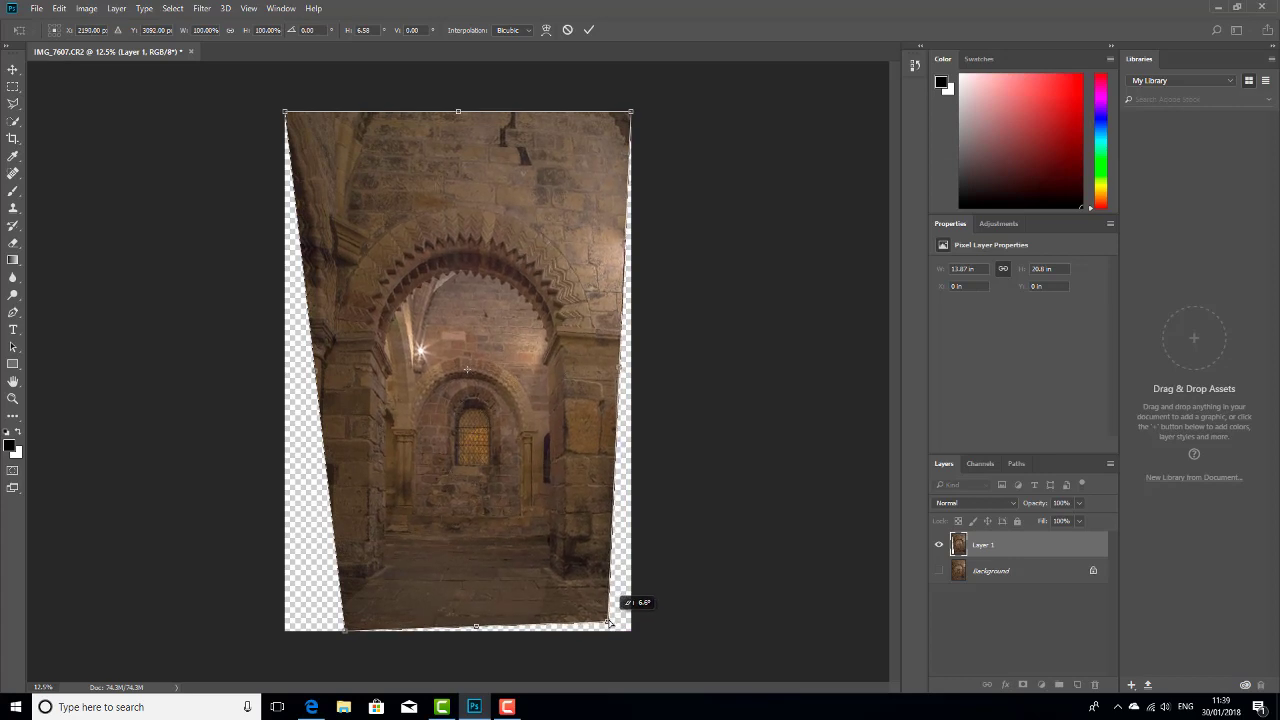
pyautogui.moveTo(608, 623); pyautogui.dragTo(608, 621)
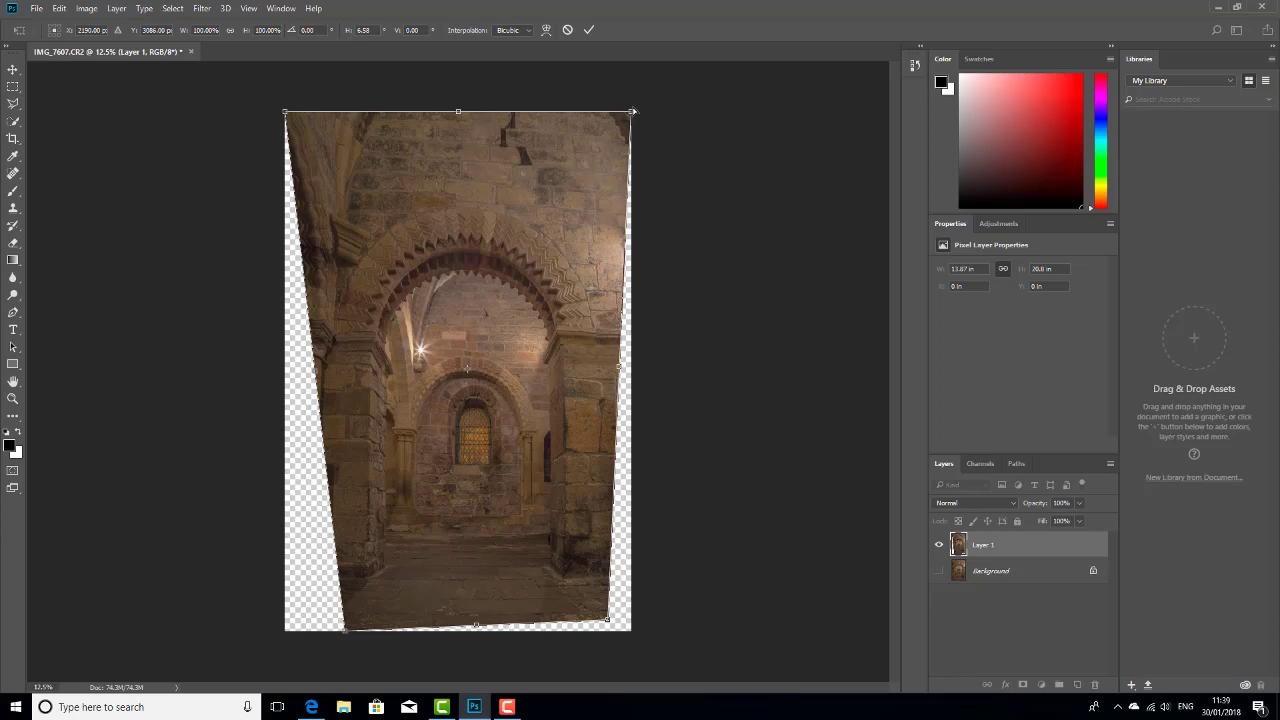
pyautogui.moveTo(634, 113); pyautogui.dragTo(631, 107)
pyautogui.click(589, 29)
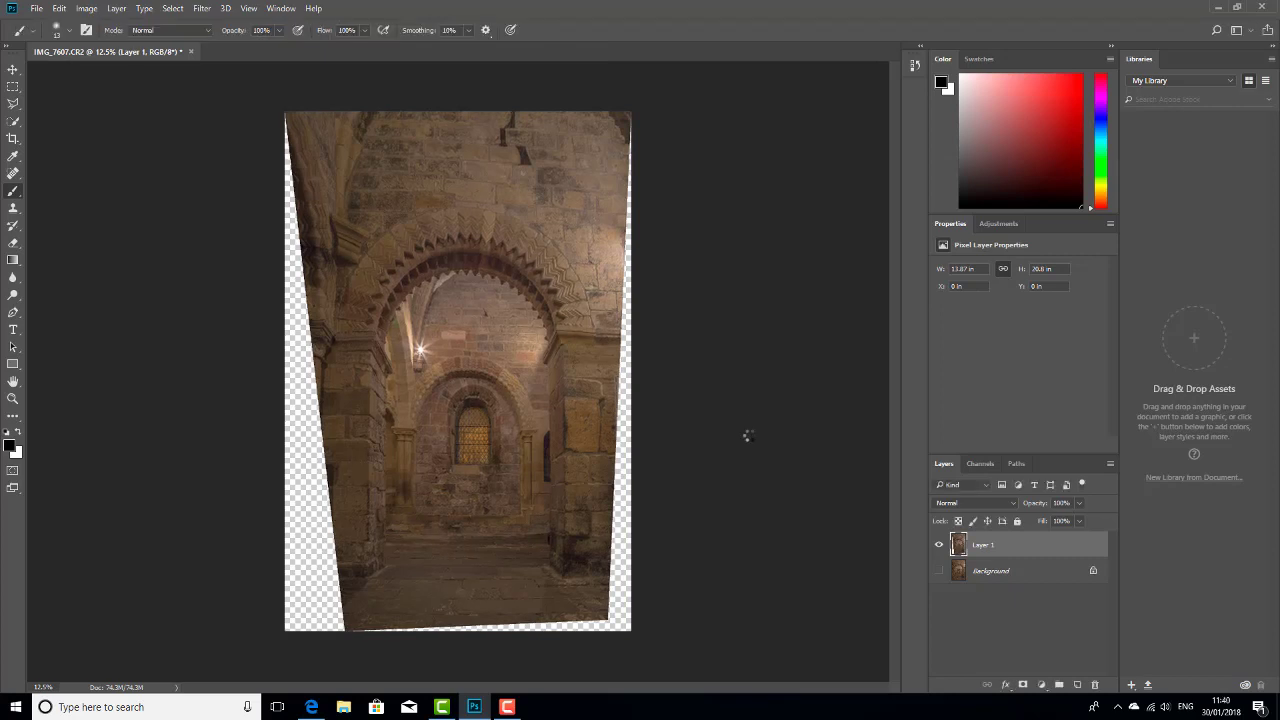
# Scale Layer 1 to about 136% width so both sides cover the gaps
pyautogui.click(59, 8)
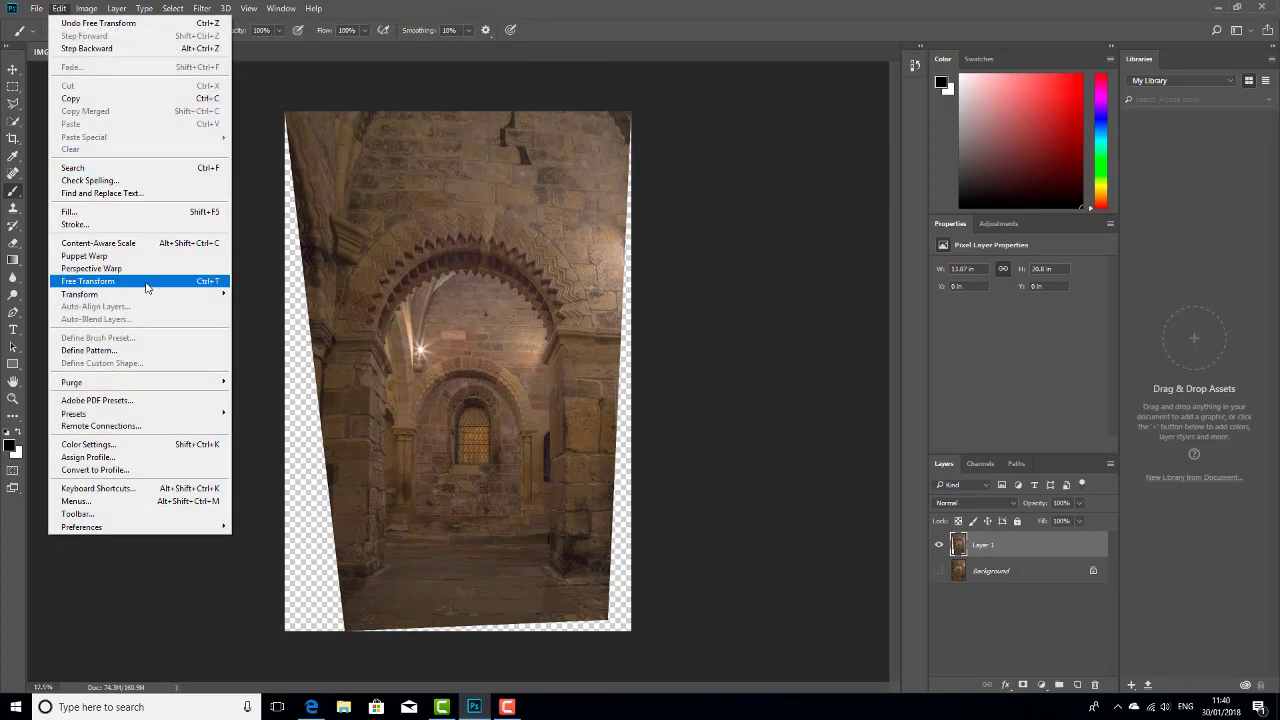
pyautogui.click(244, 310)
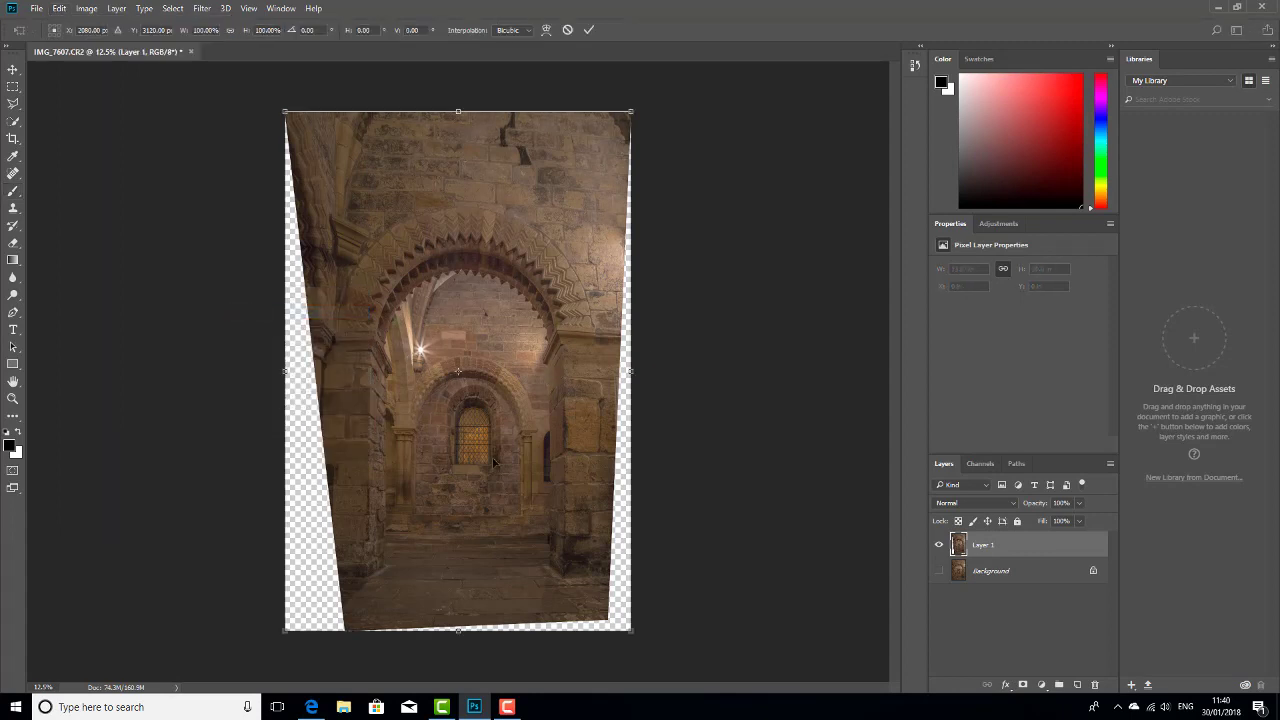
pyautogui.moveTo(285, 371); pyautogui.dragTo(250, 372)
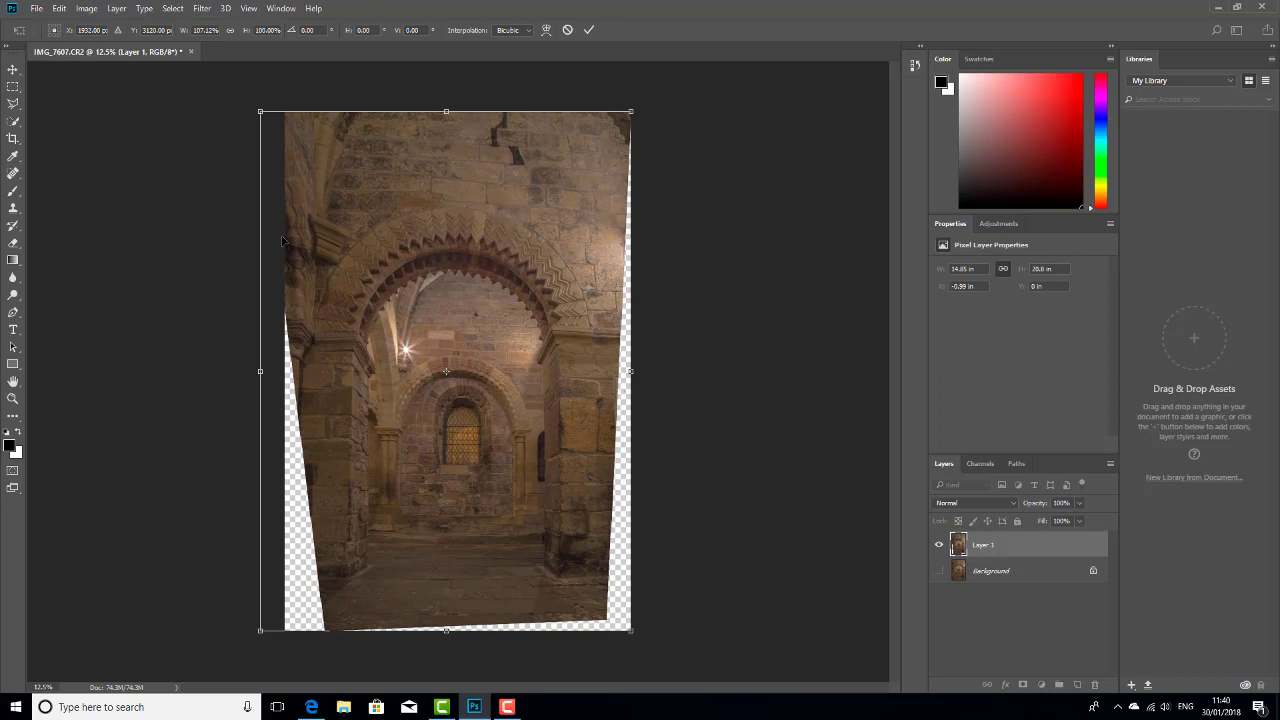
pyautogui.moveTo(260, 370); pyautogui.dragTo(201, 370)
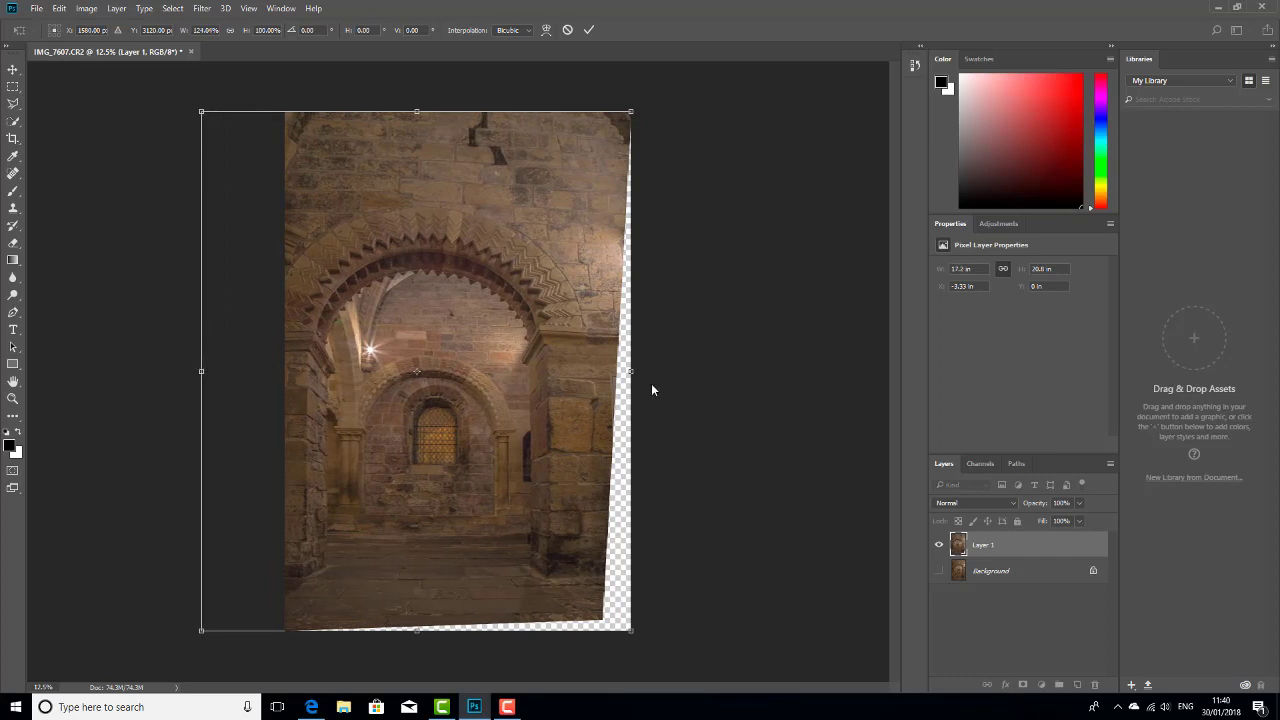
pyautogui.moveTo(630, 371); pyautogui.dragTo(697, 371)
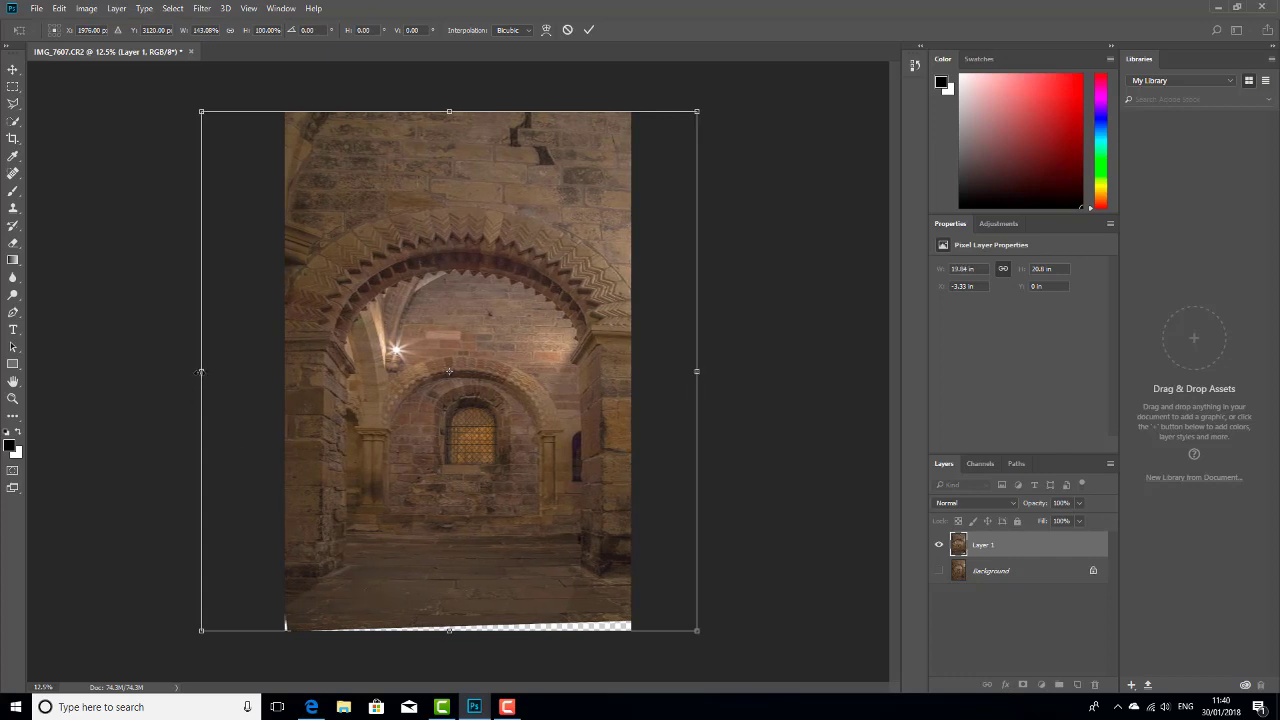
pyautogui.moveTo(202, 372); pyautogui.dragTo(208, 372)
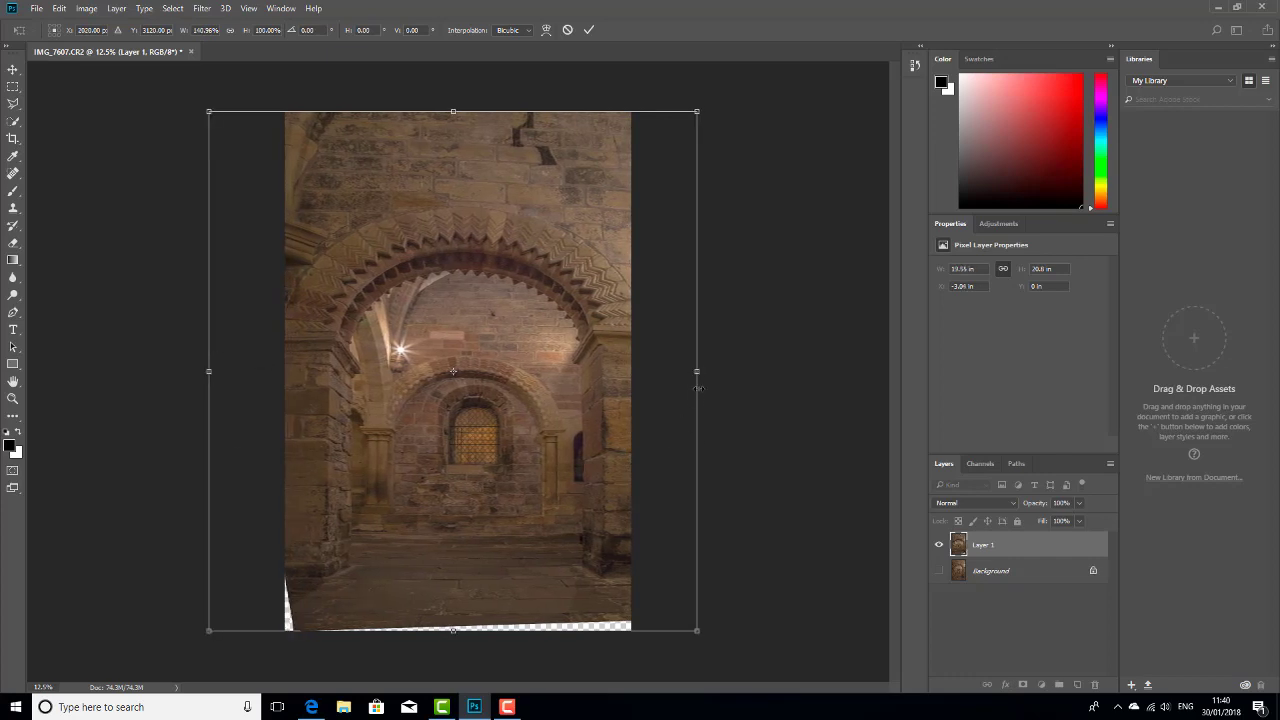
pyautogui.moveTo(696, 371); pyautogui.dragTo(680, 371)
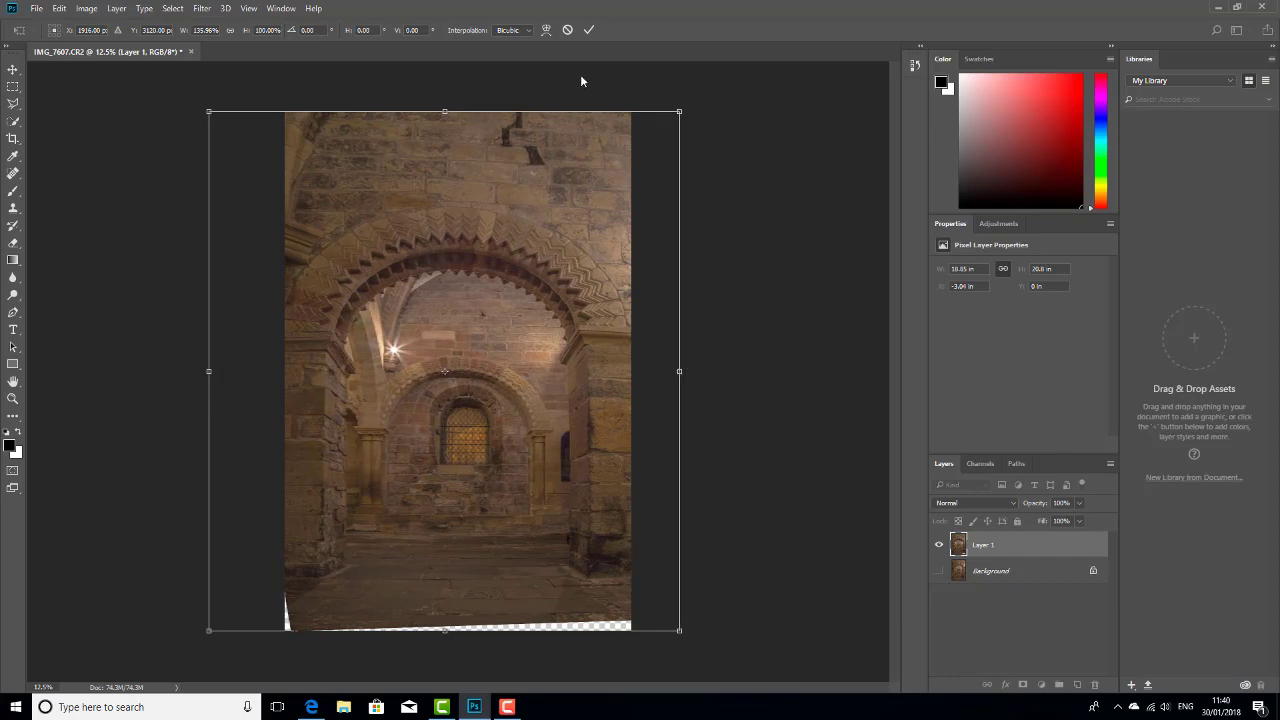
pyautogui.click(588, 29)
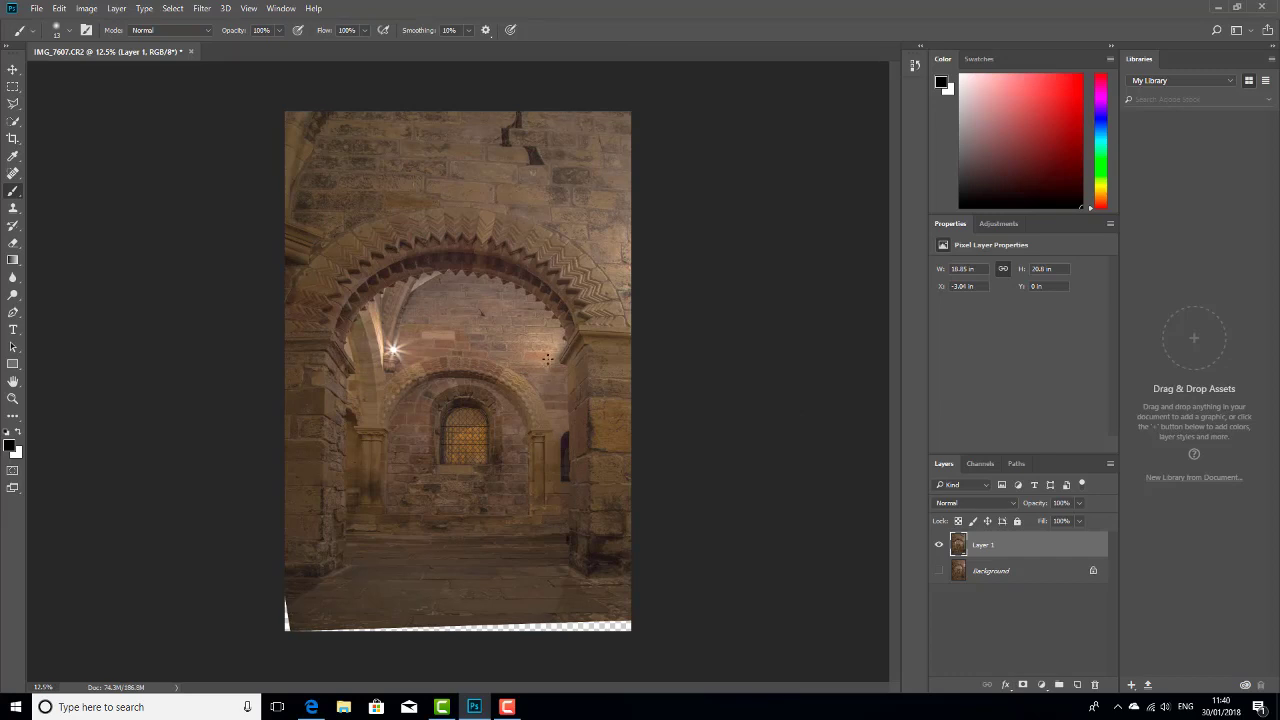
# Distort Layer 1 again, raising the top-right corner and tilting it about -0.9°
pyautogui.click(59, 8)
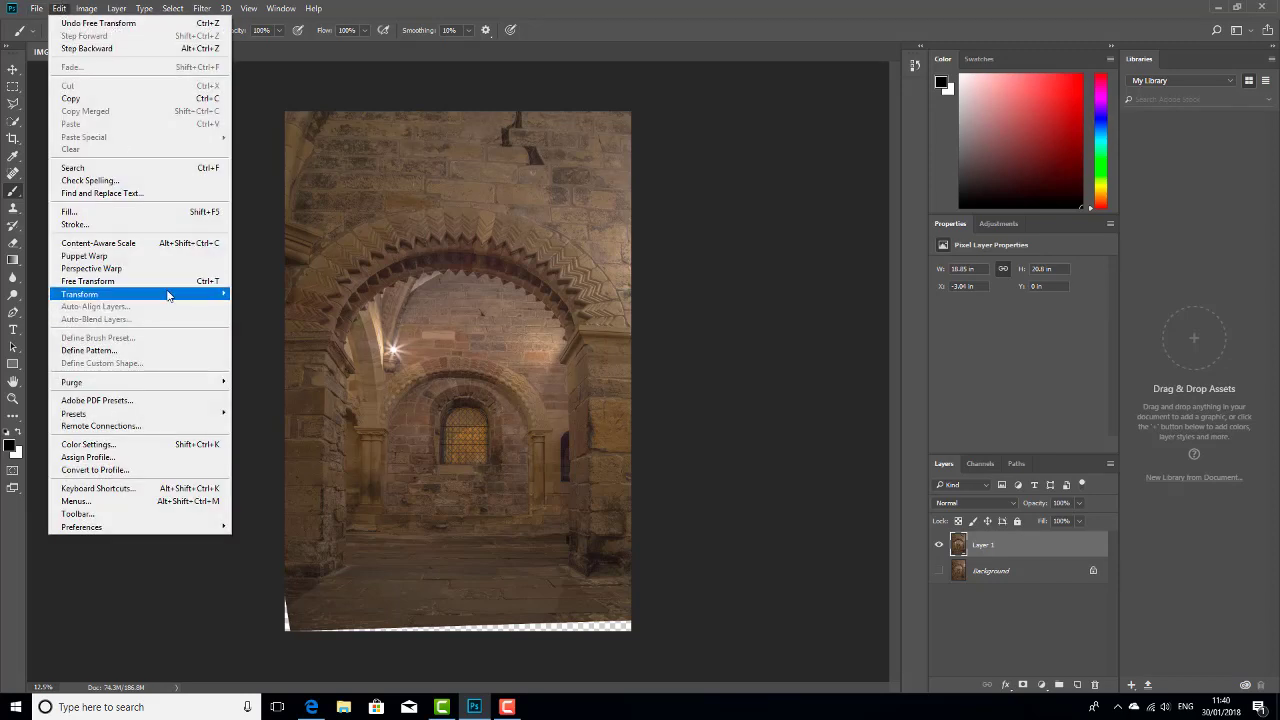
pyautogui.moveTo(168, 295)
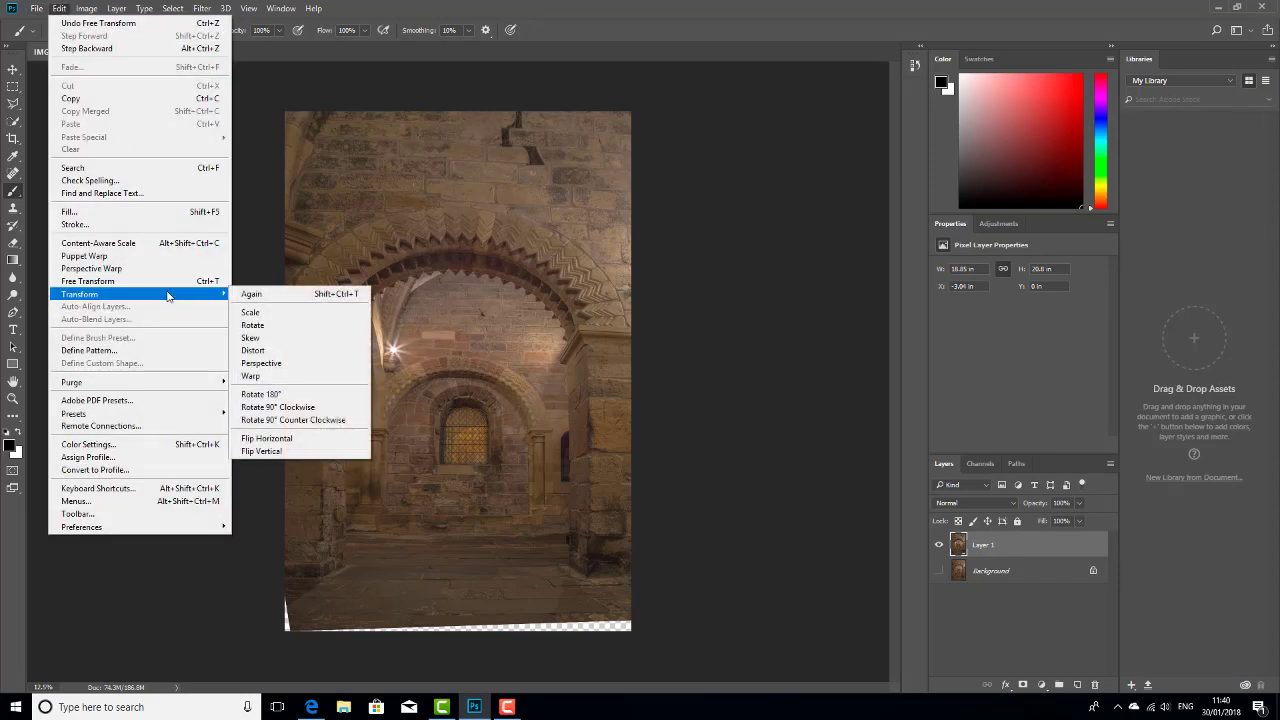
pyautogui.click(280, 351)
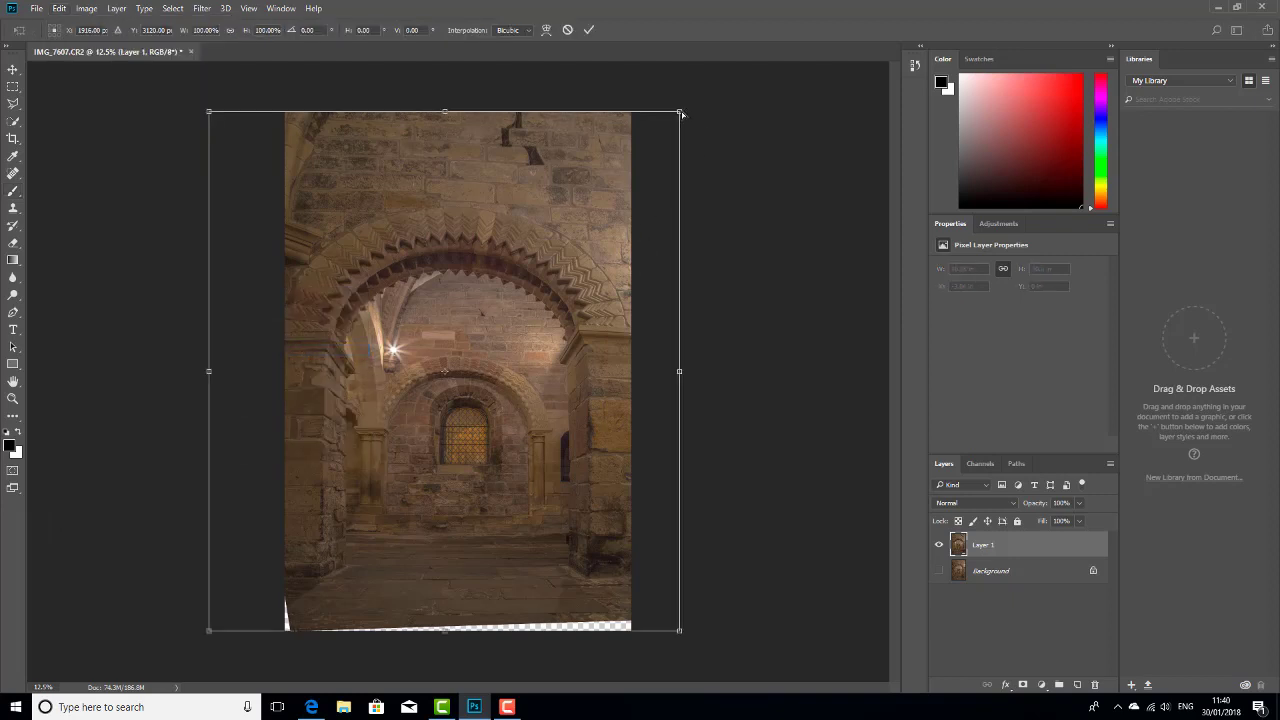
pyautogui.moveTo(680, 113); pyautogui.dragTo(678, 104)
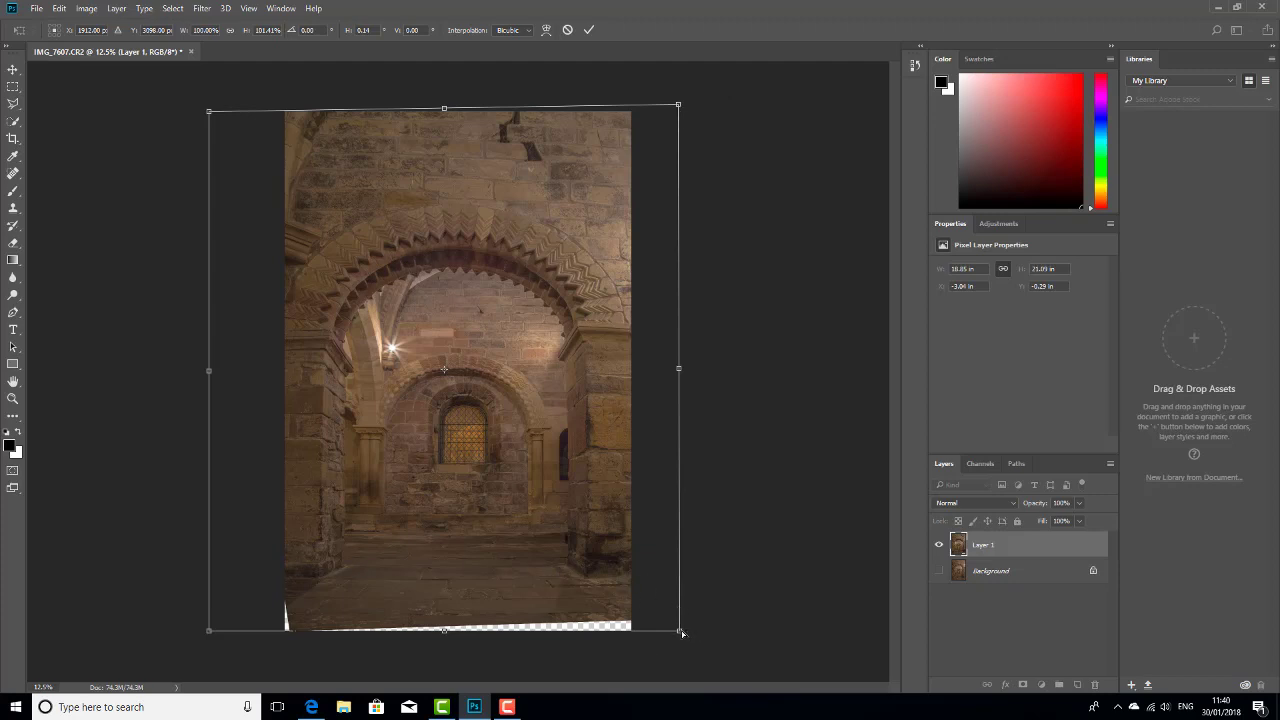
pyautogui.moveTo(682, 633); pyautogui.dragTo(679, 631)
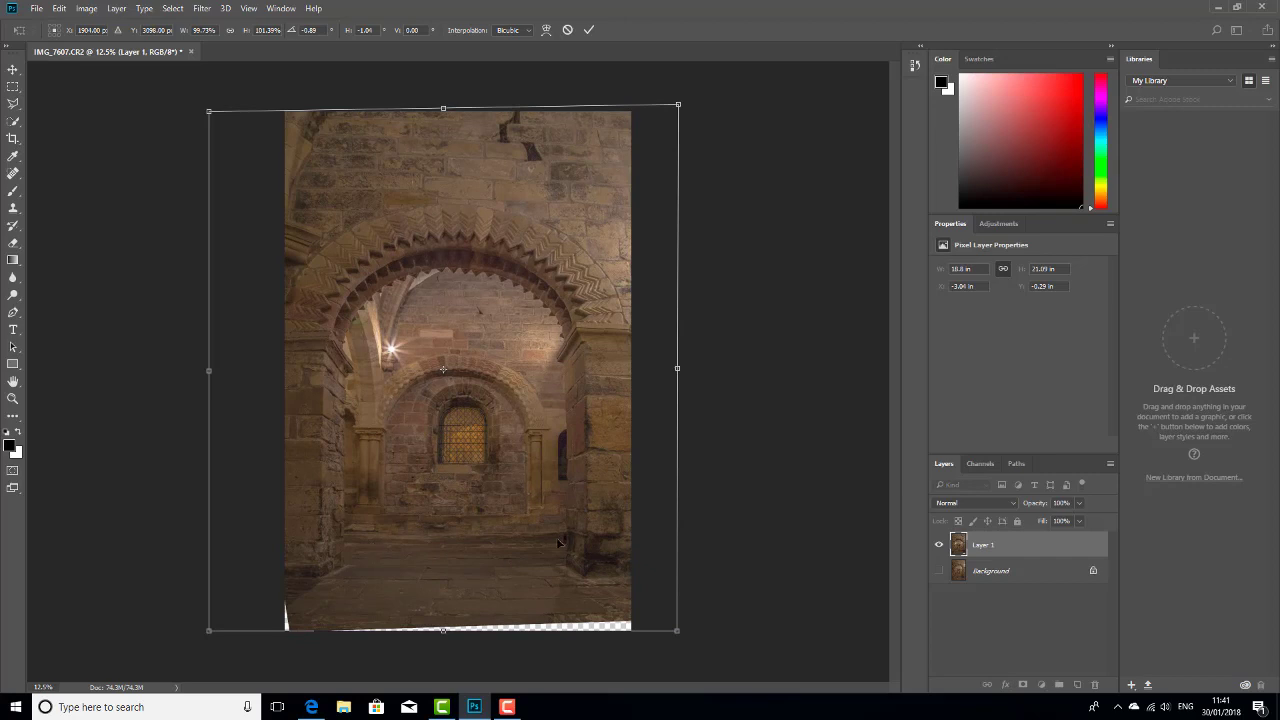
pyautogui.click(589, 30)
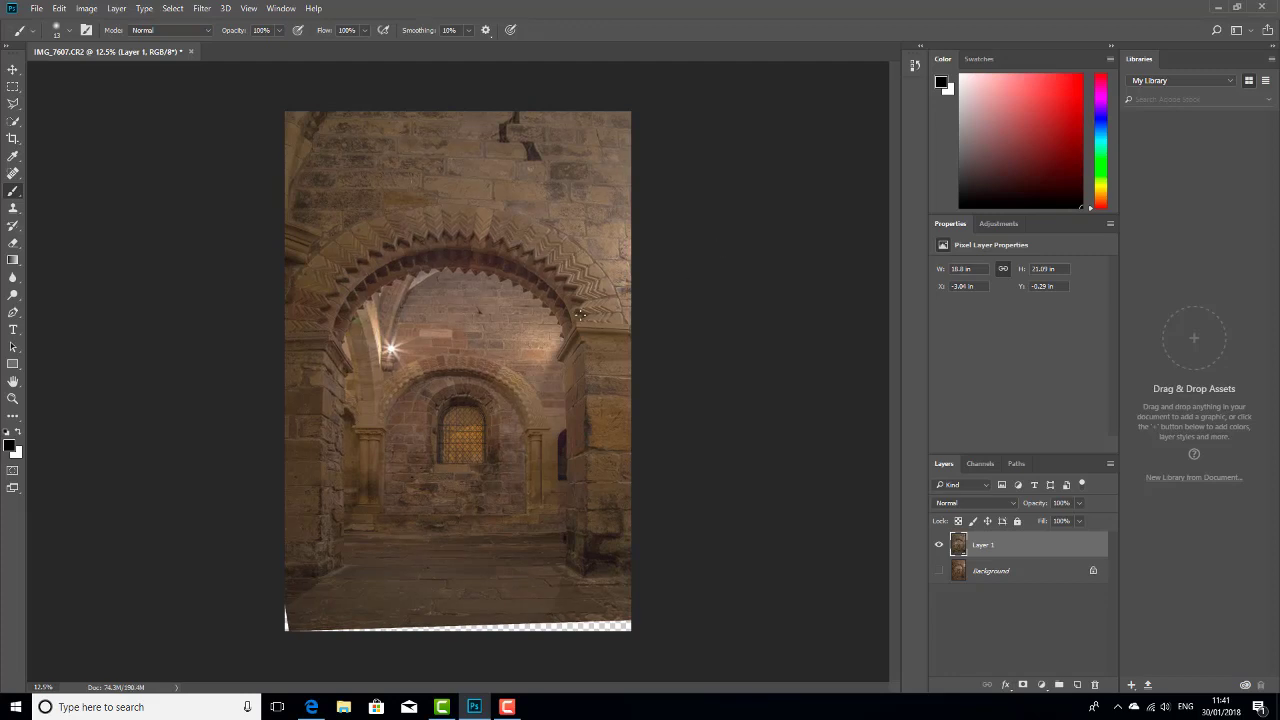
# Scale Layer 1 to about 122% height, stretching it past the canvas top and bottom
pyautogui.click(59, 8)
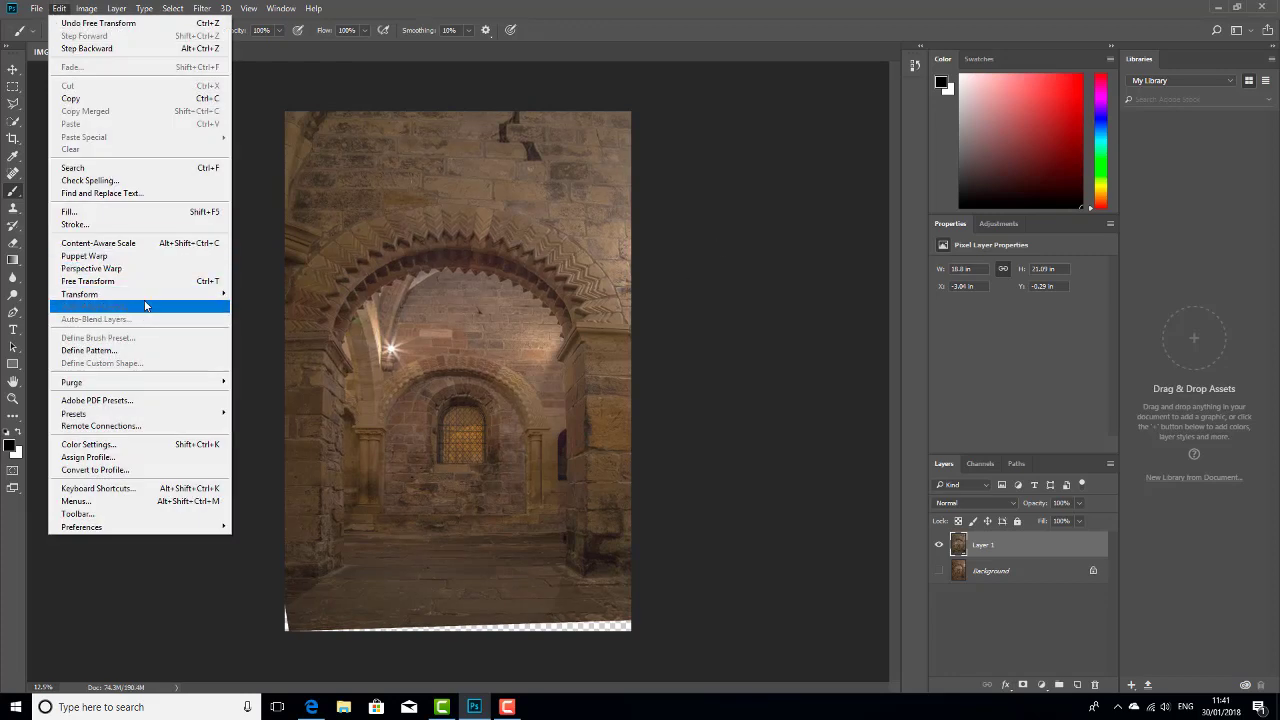
pyautogui.moveTo(197, 296)
pyautogui.click(259, 316)
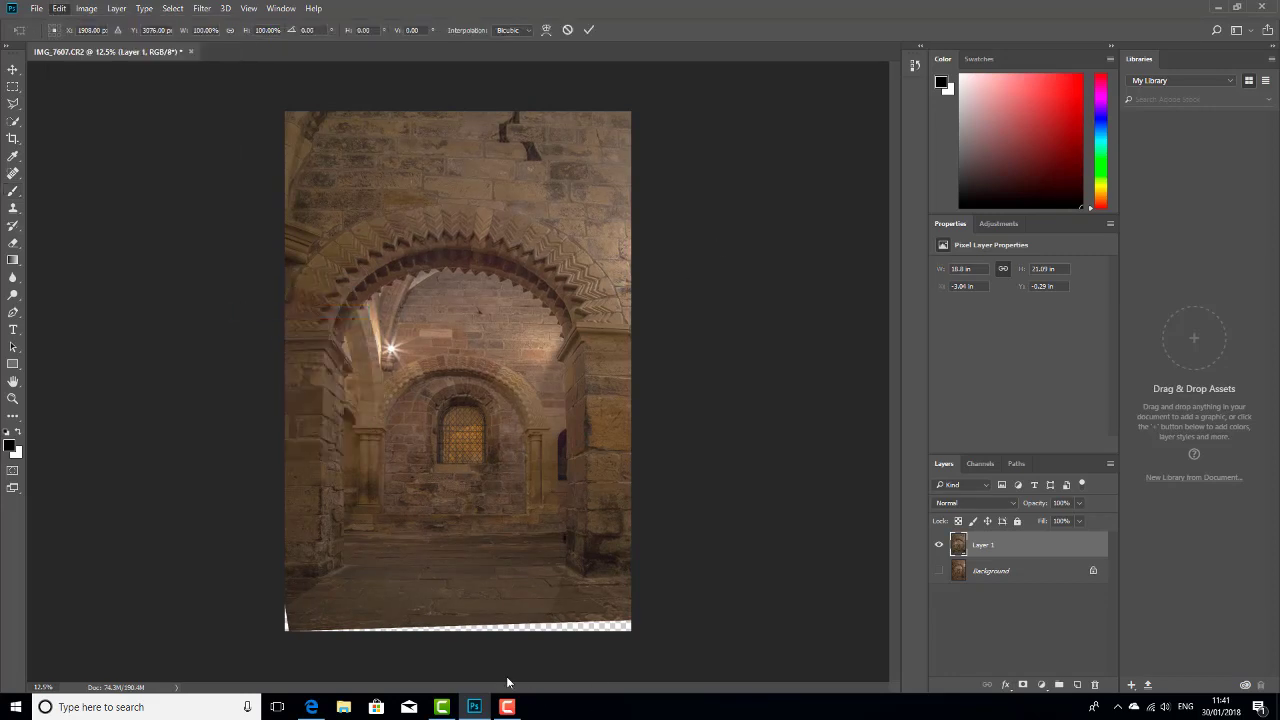
pyautogui.moveTo(444, 631); pyautogui.dragTo(443, 644)
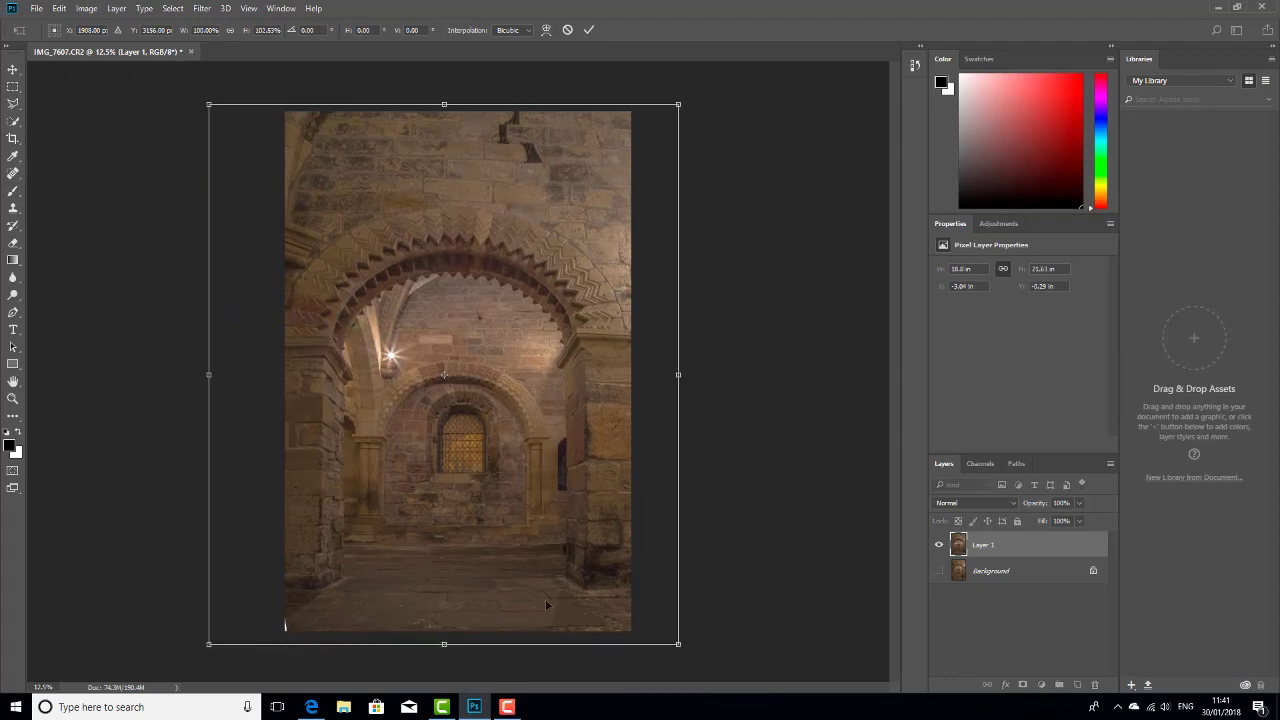
pyautogui.moveTo(444, 104); pyautogui.dragTo(436, 4)
pyautogui.click(588, 30)
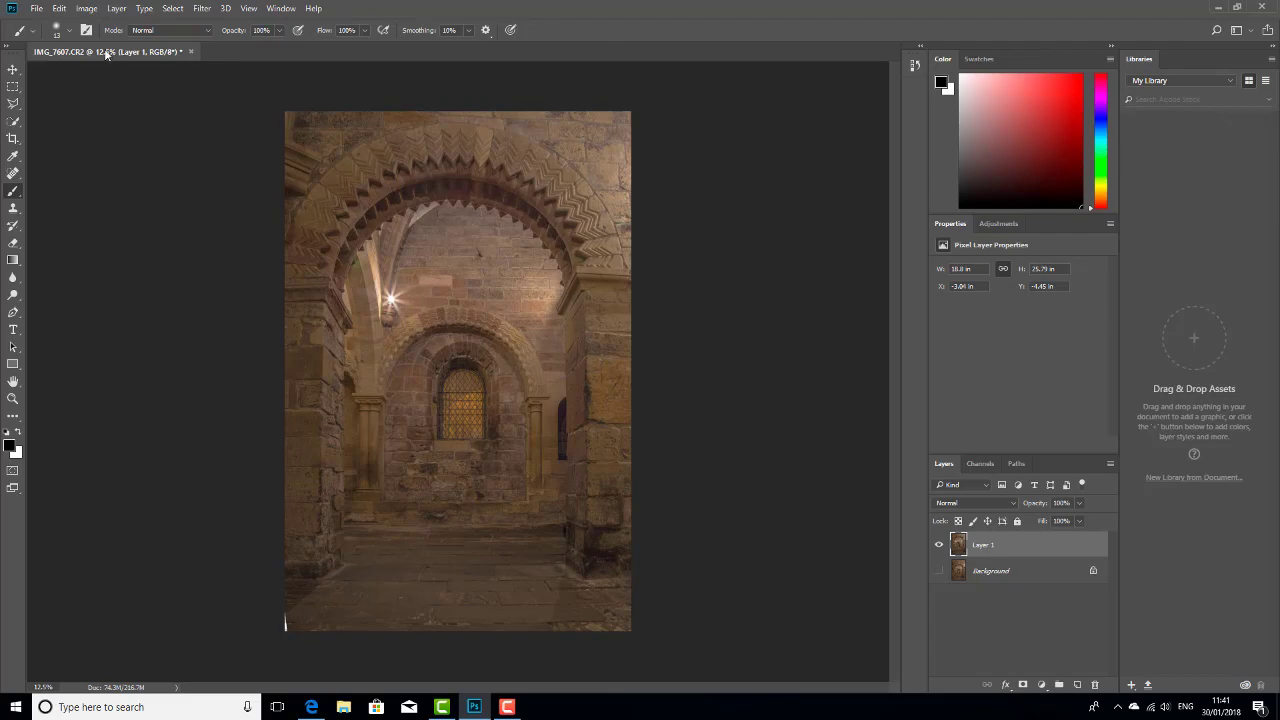
# Rescale Layer 1's width to 18.64 in by nudging its left and right sides
pyautogui.click(60, 8)
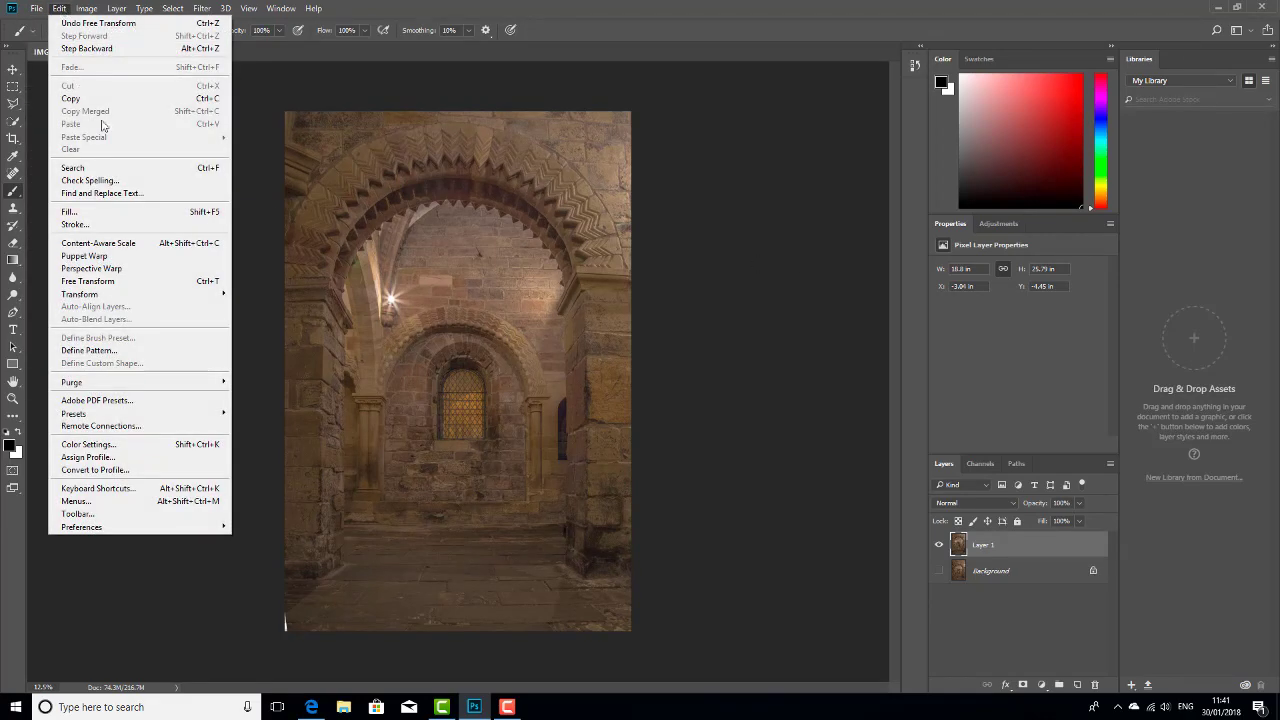
pyautogui.moveTo(195, 296)
pyautogui.click(251, 314)
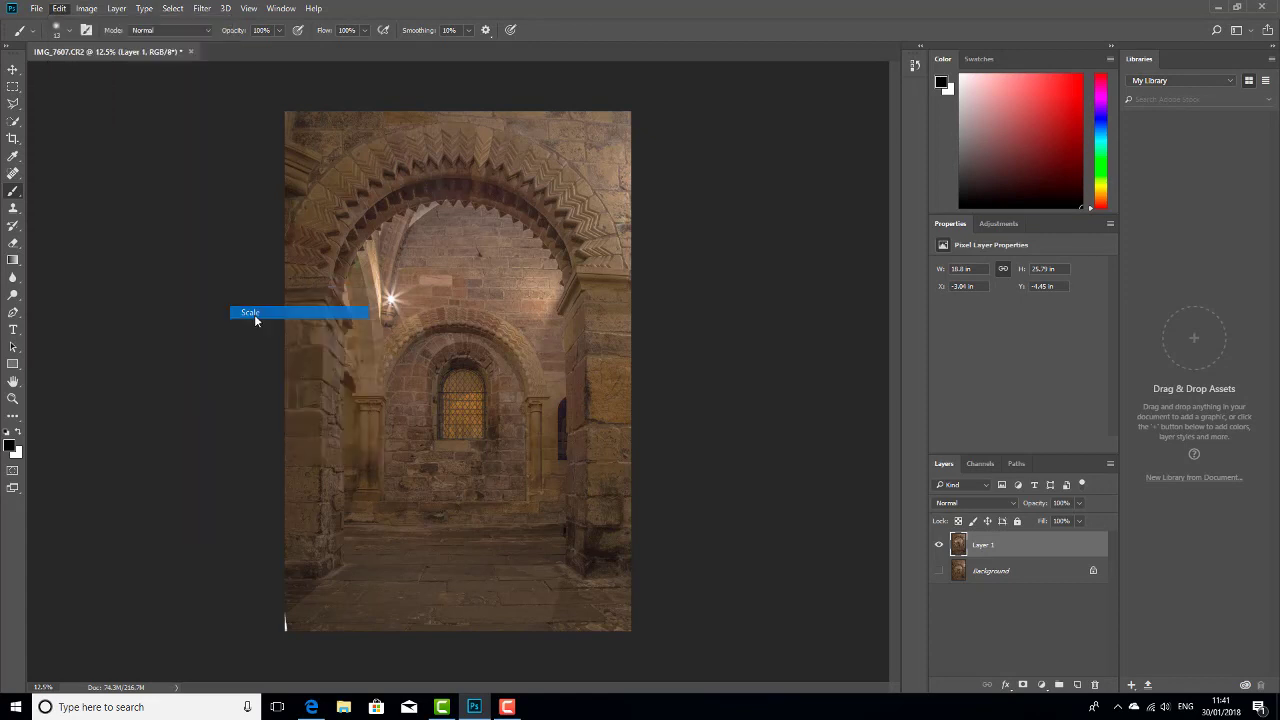
pyautogui.moveTo(210, 323); pyautogui.dragTo(219, 323)
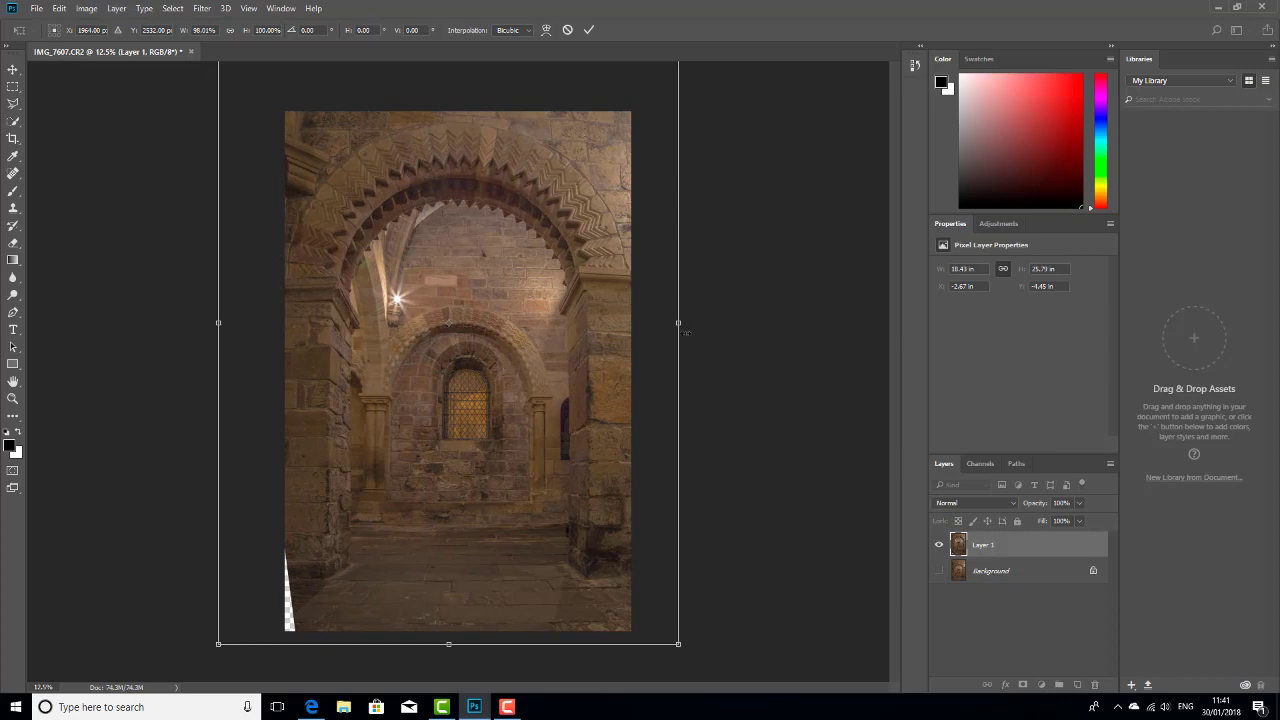
pyautogui.moveTo(678, 323); pyautogui.dragTo(681, 323)
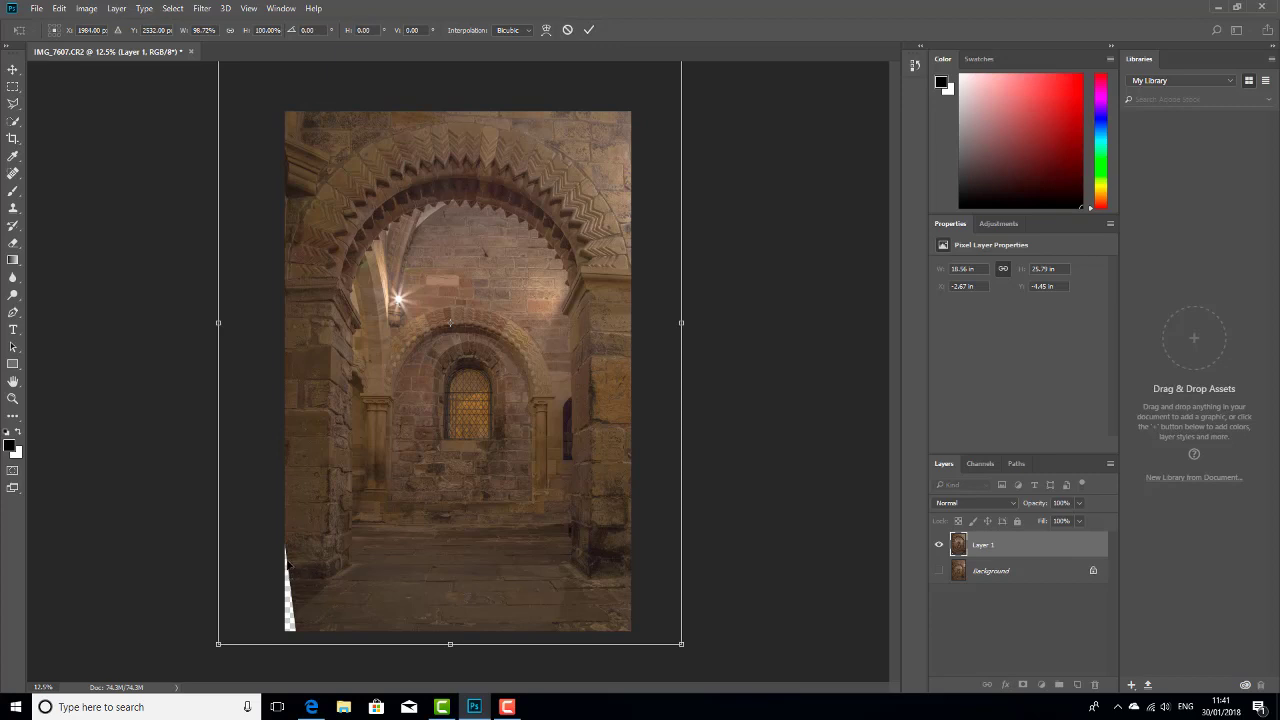
pyautogui.moveTo(218, 323); pyautogui.dragTo(216, 323)
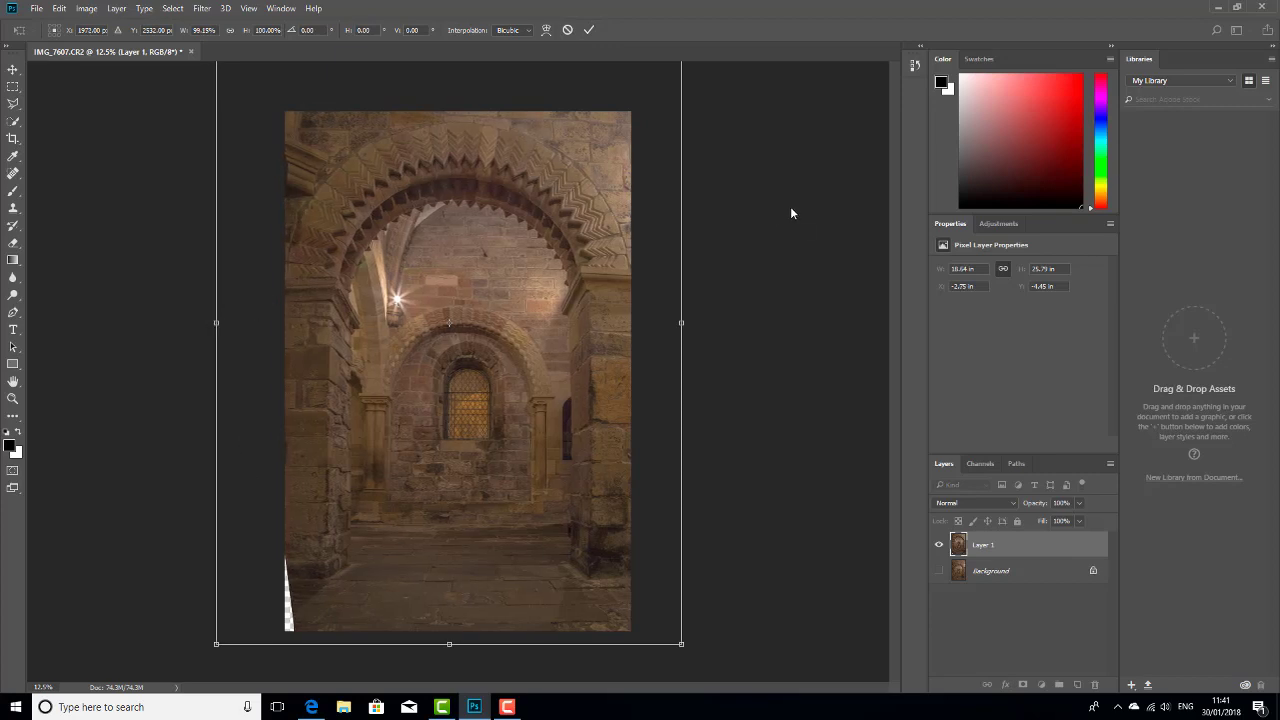
pyautogui.click(589, 30)
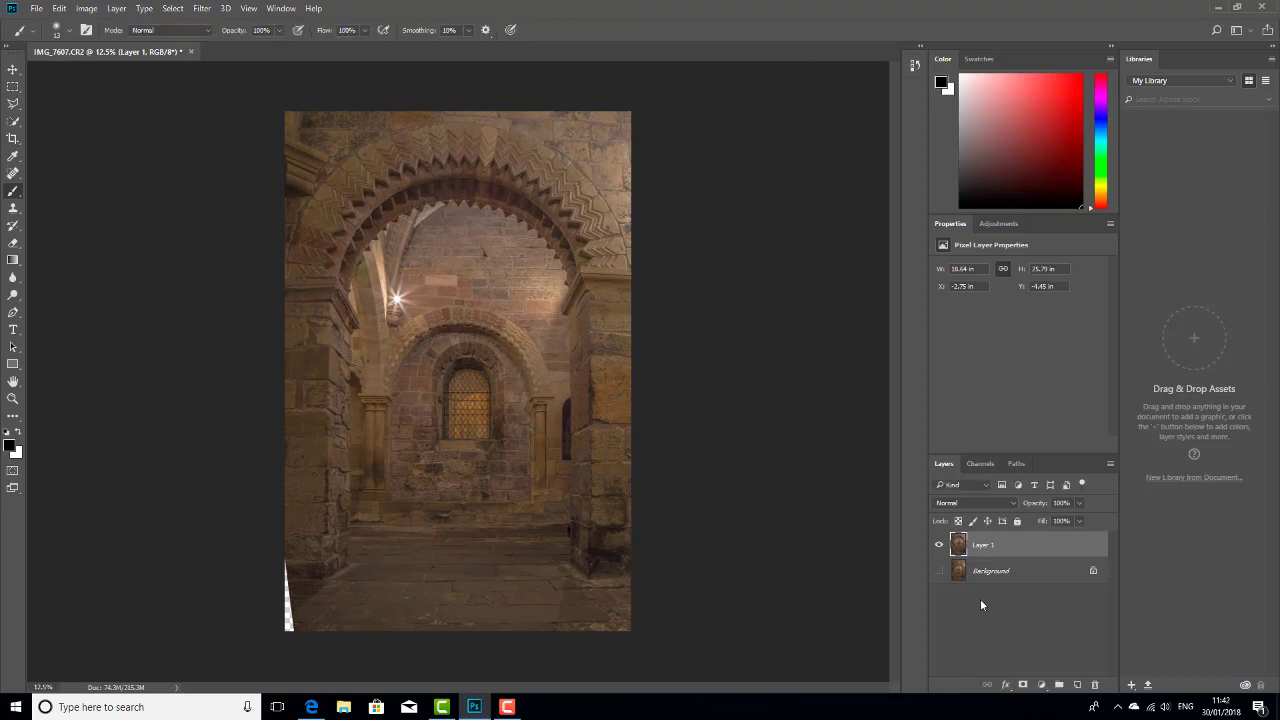
# Toggle the Background's visibility to check for gaps, then flatten the image
pyautogui.click(939, 571)
pyautogui.click(939, 571)
pyautogui.click(939, 571)
pyautogui.click(116, 8)
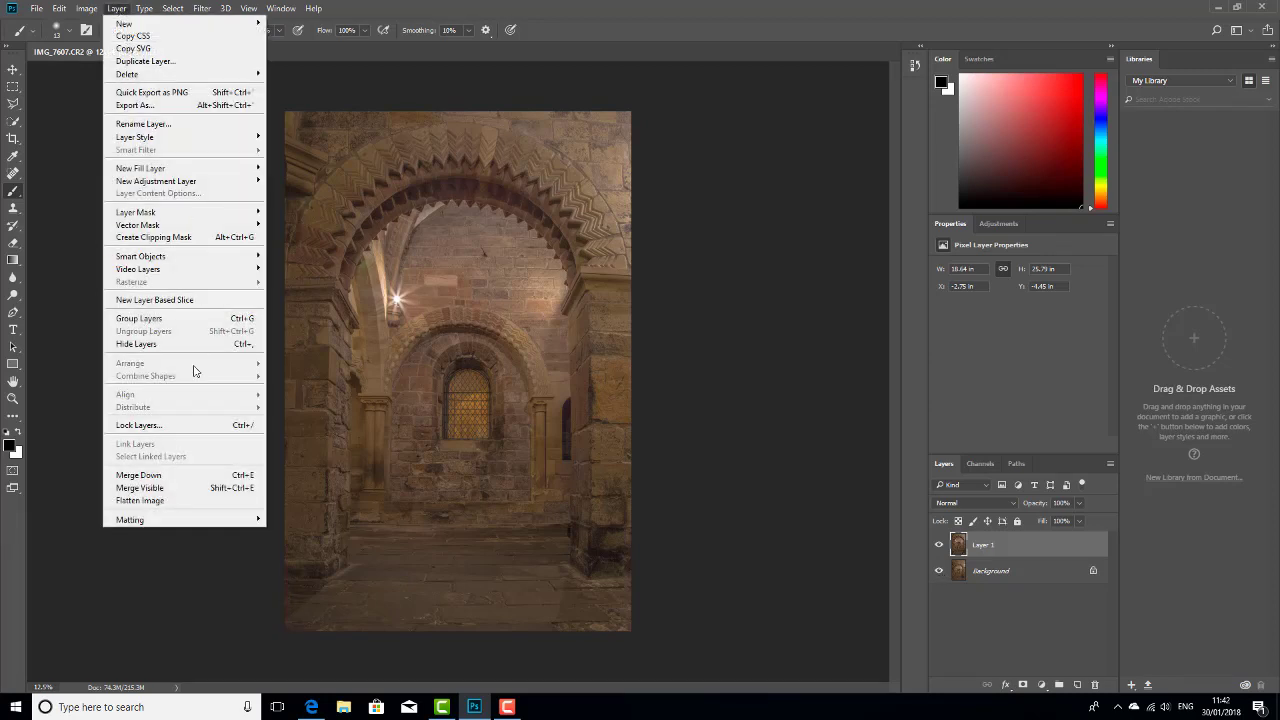
pyautogui.click(183, 500)
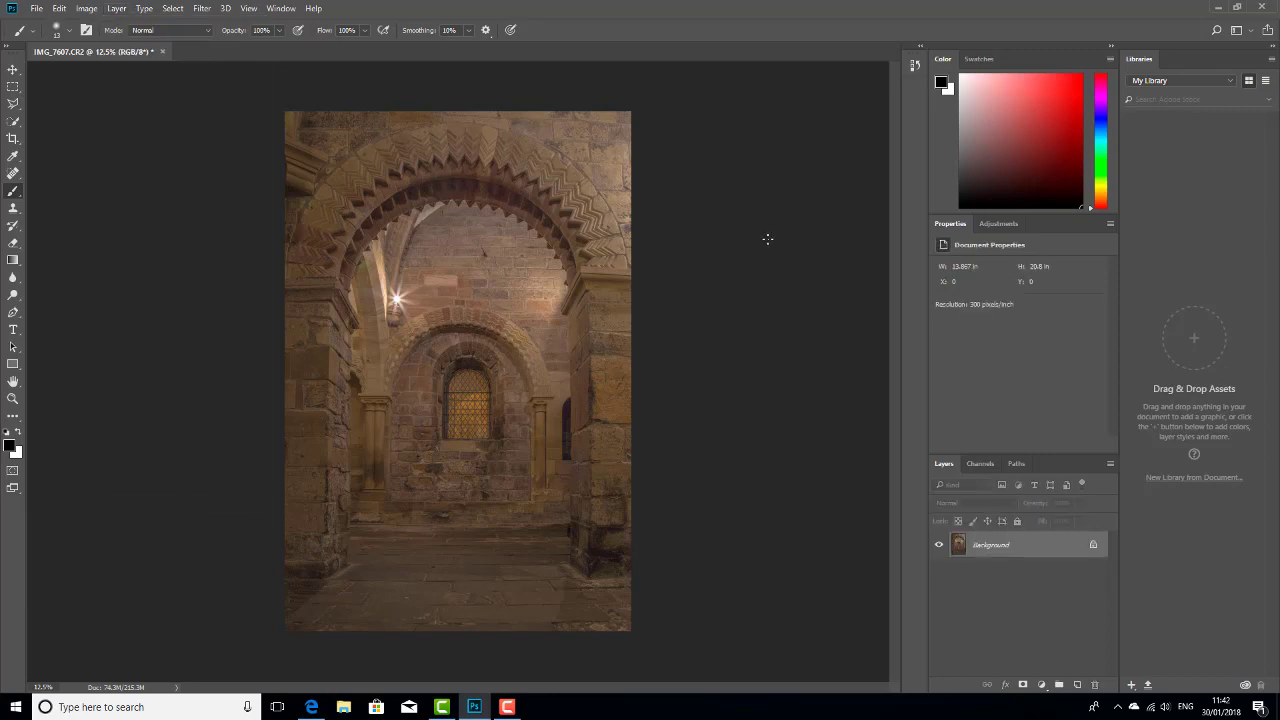
# Zoom in on the bottom-left floor of the photo
pyautogui.hotkey('ctrl', '+')
pyautogui.hotkey('ctrl', '+')
pyautogui.hotkey('ctrl', '+')
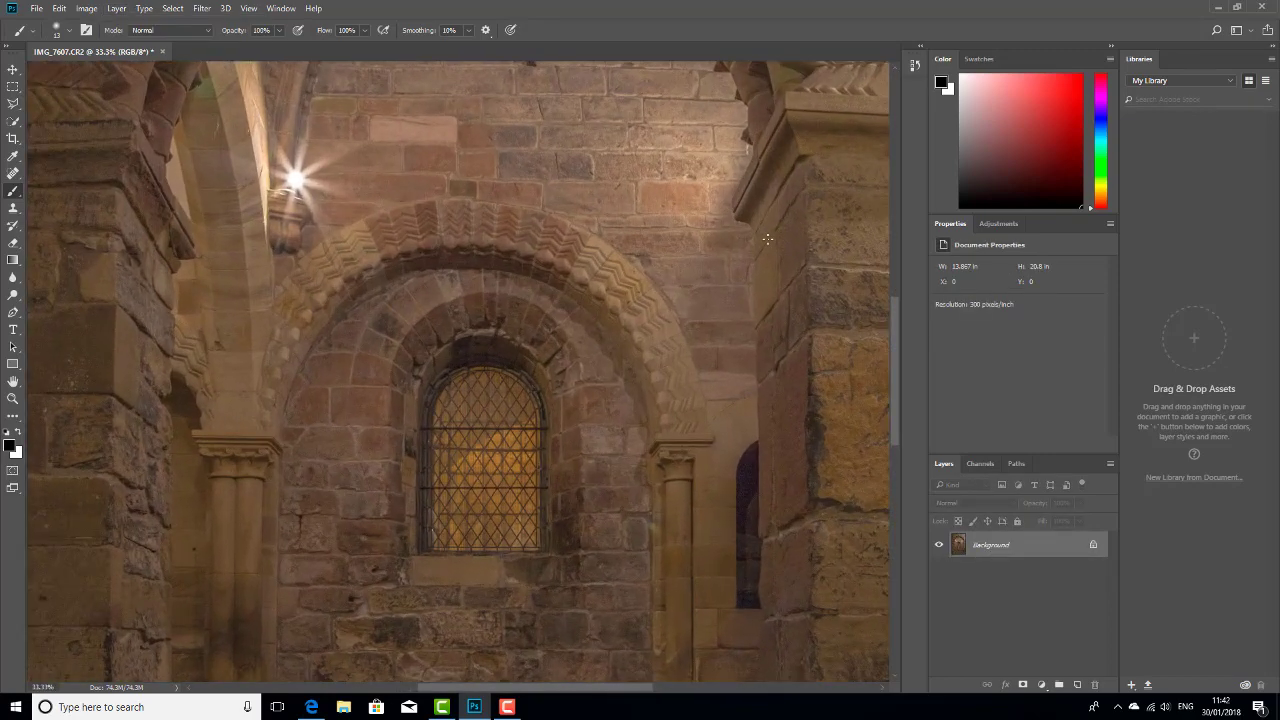
pyautogui.moveTo(894, 304); pyautogui.dragTo(886, 432)
pyautogui.moveTo(575, 692); pyautogui.dragTo(483, 690)
pyautogui.hotkey('ctrl', '+')
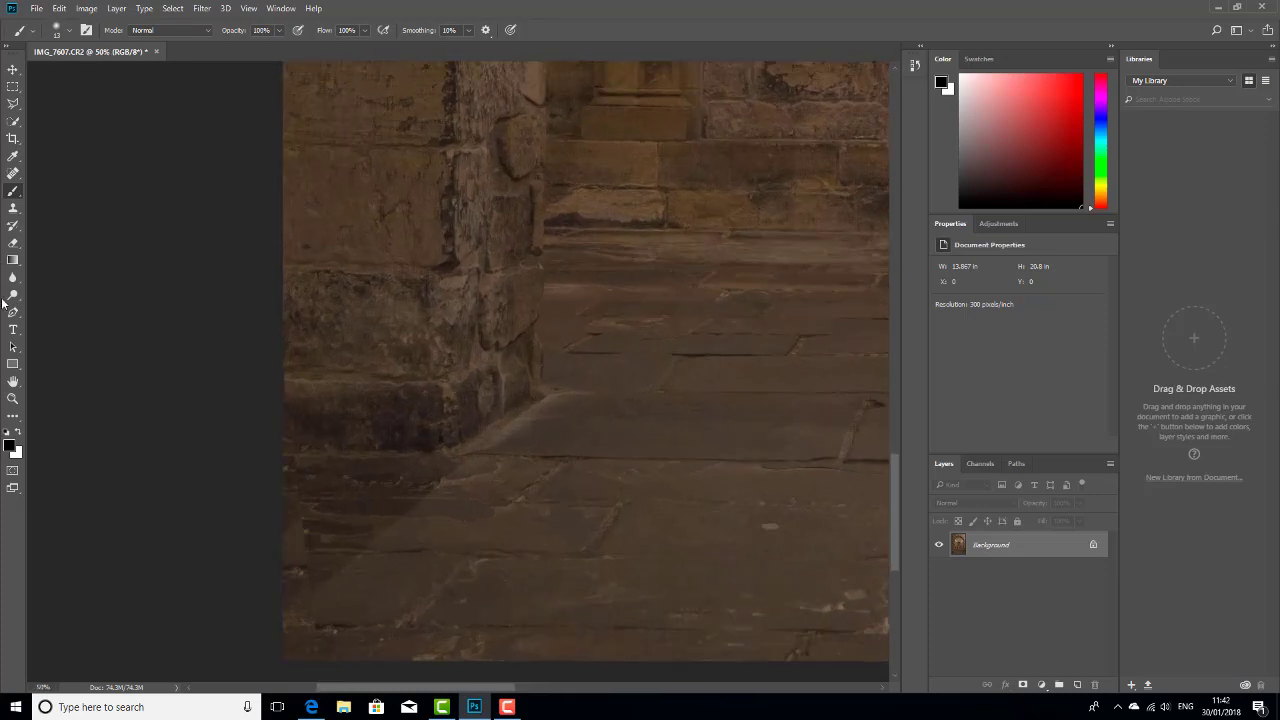
# Spot-heal the dark spot by the left edge and enlarge the healing brush
pyautogui.click(13, 174)
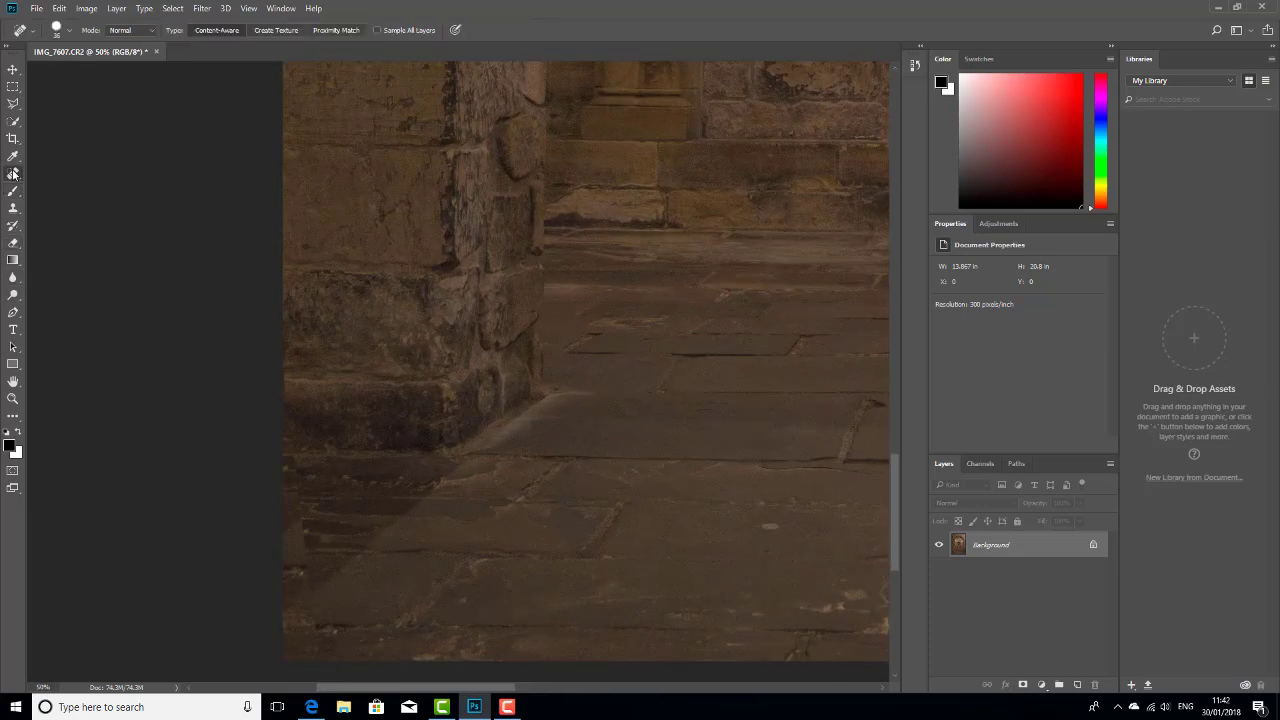
pyautogui.click(288, 431)
pyautogui.press('w')
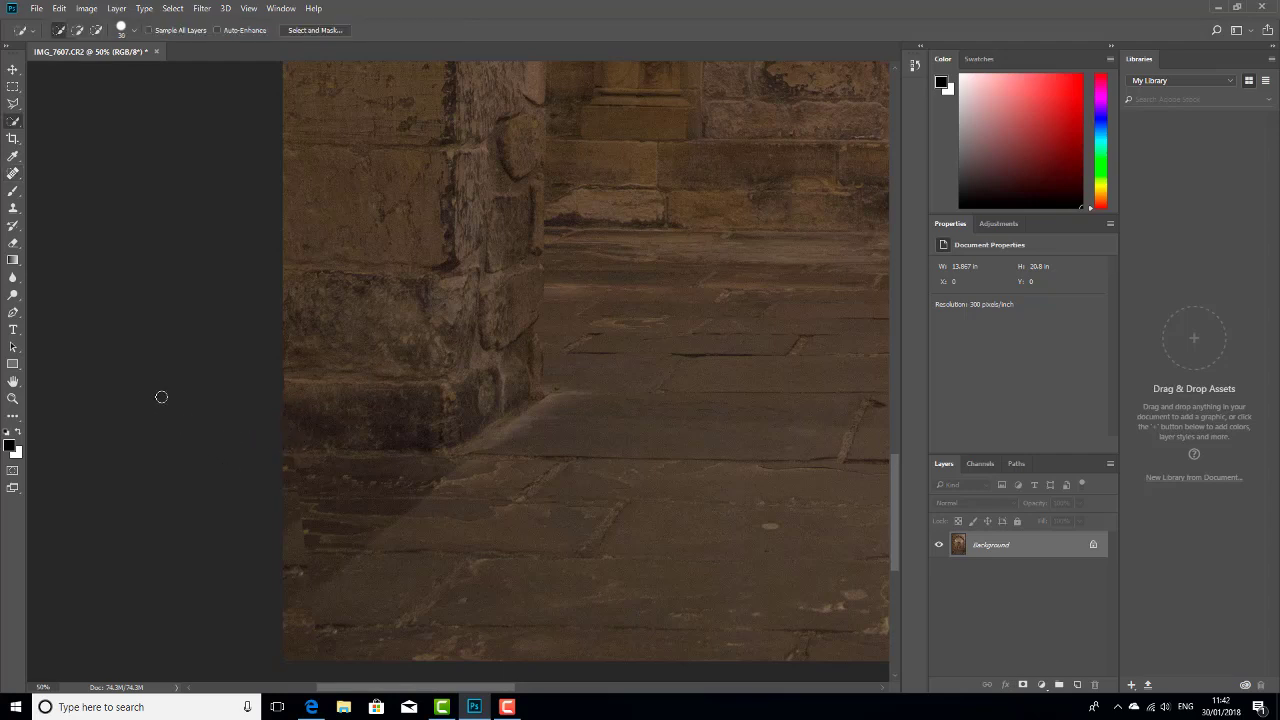
pyautogui.press('j')
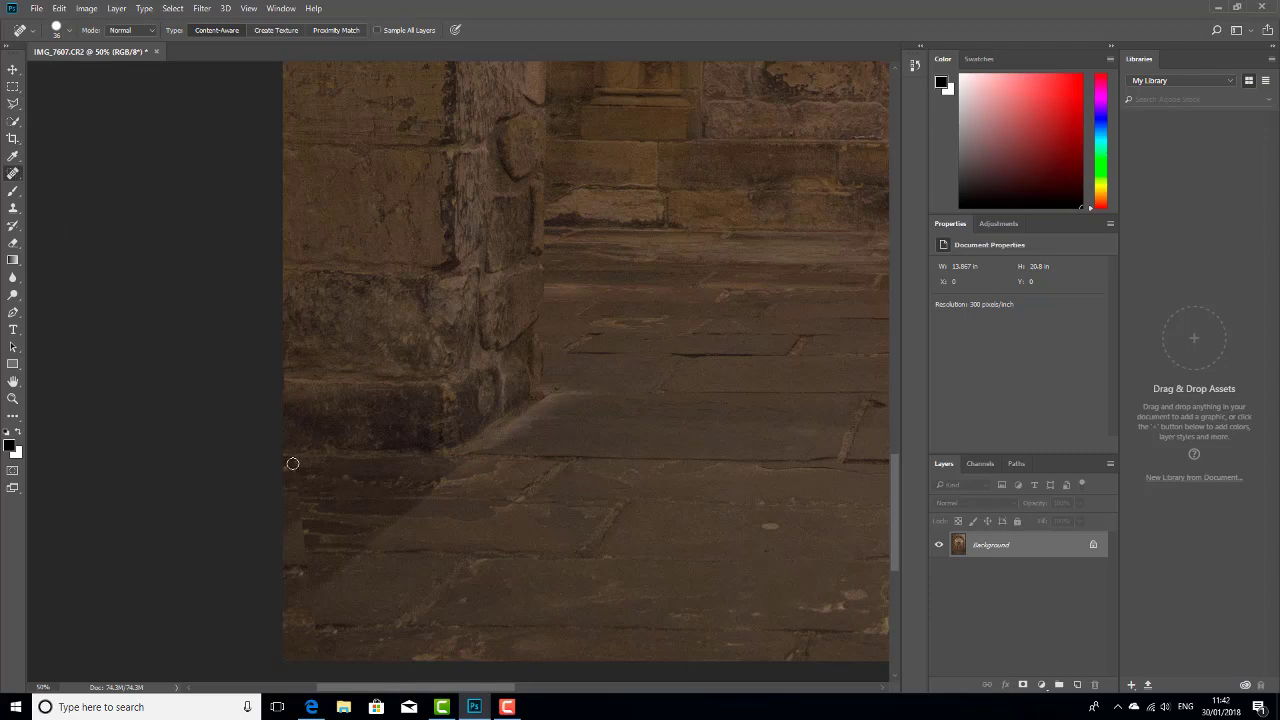
pyautogui.click(69, 32)
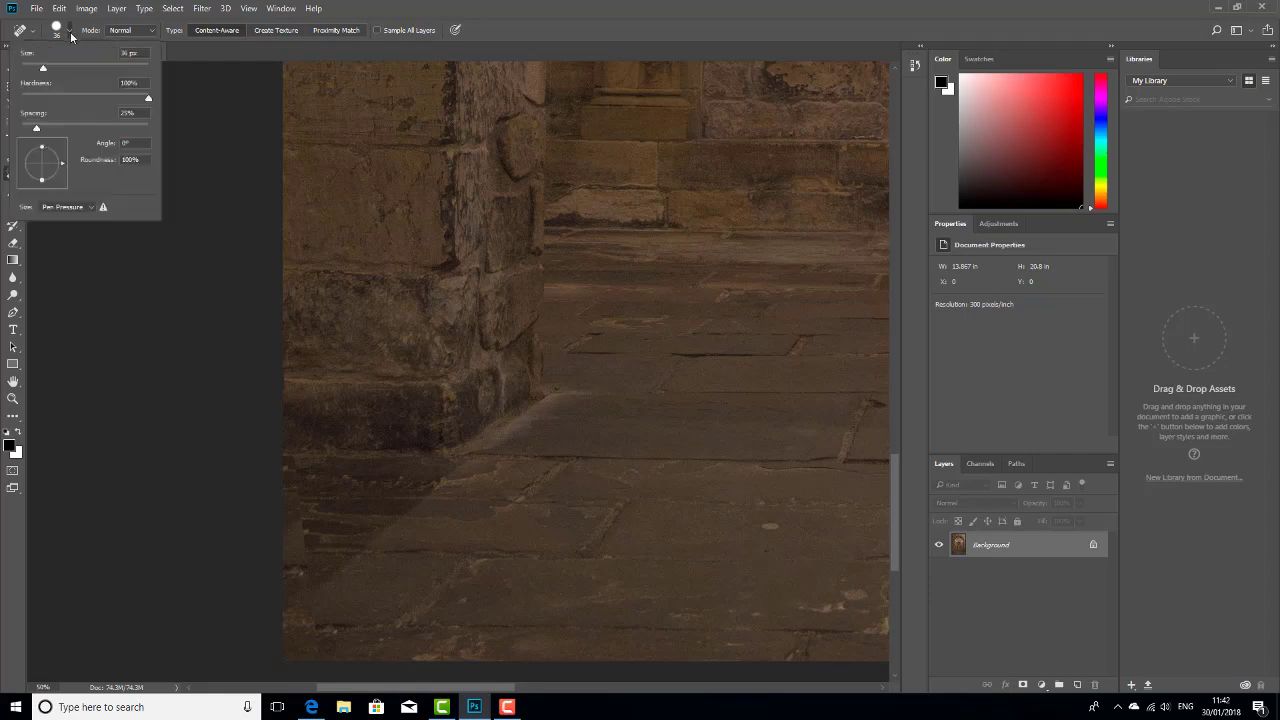
pyautogui.moveTo(44, 66); pyautogui.dragTo(51, 65)
pyautogui.click(96, 356)
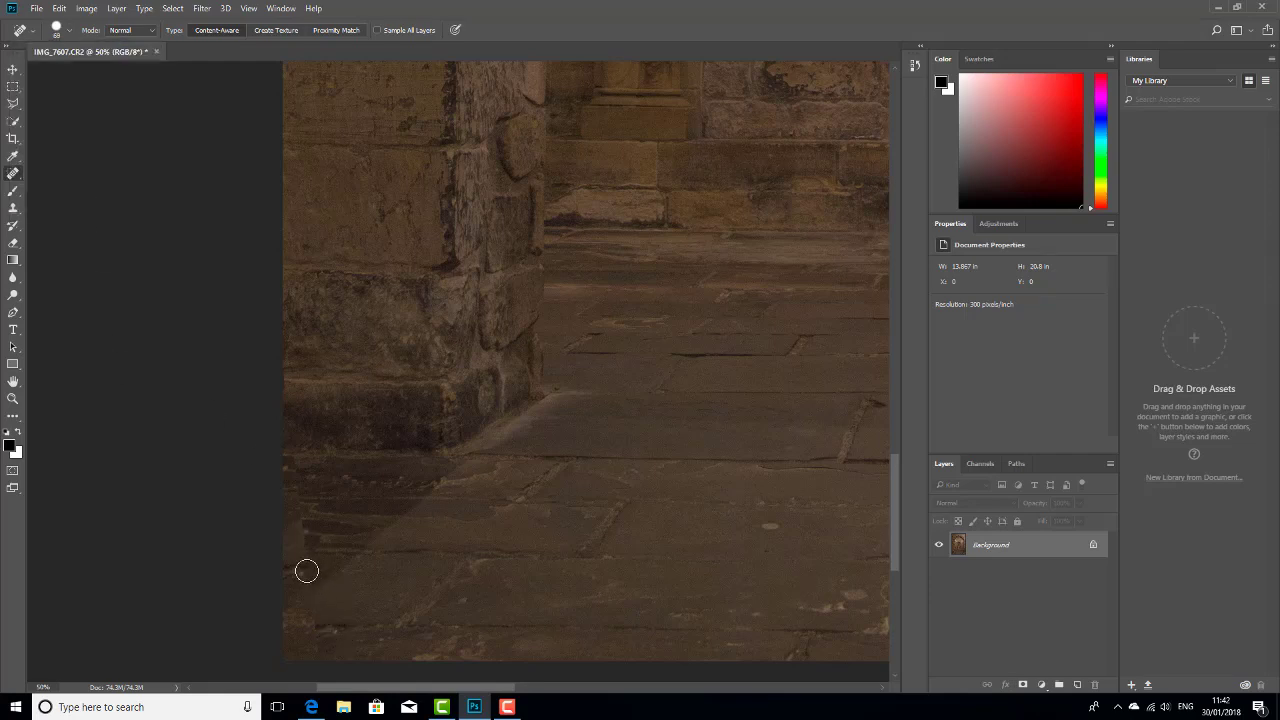
# Paint out the dark gaps and patches along the lower-left floor edge
pyautogui.moveTo(316, 573); pyautogui.dragTo(228, 582)
pyautogui.click(295, 525)
pyautogui.moveTo(311, 511); pyautogui.dragTo(255, 518)
pyautogui.click(291, 463)
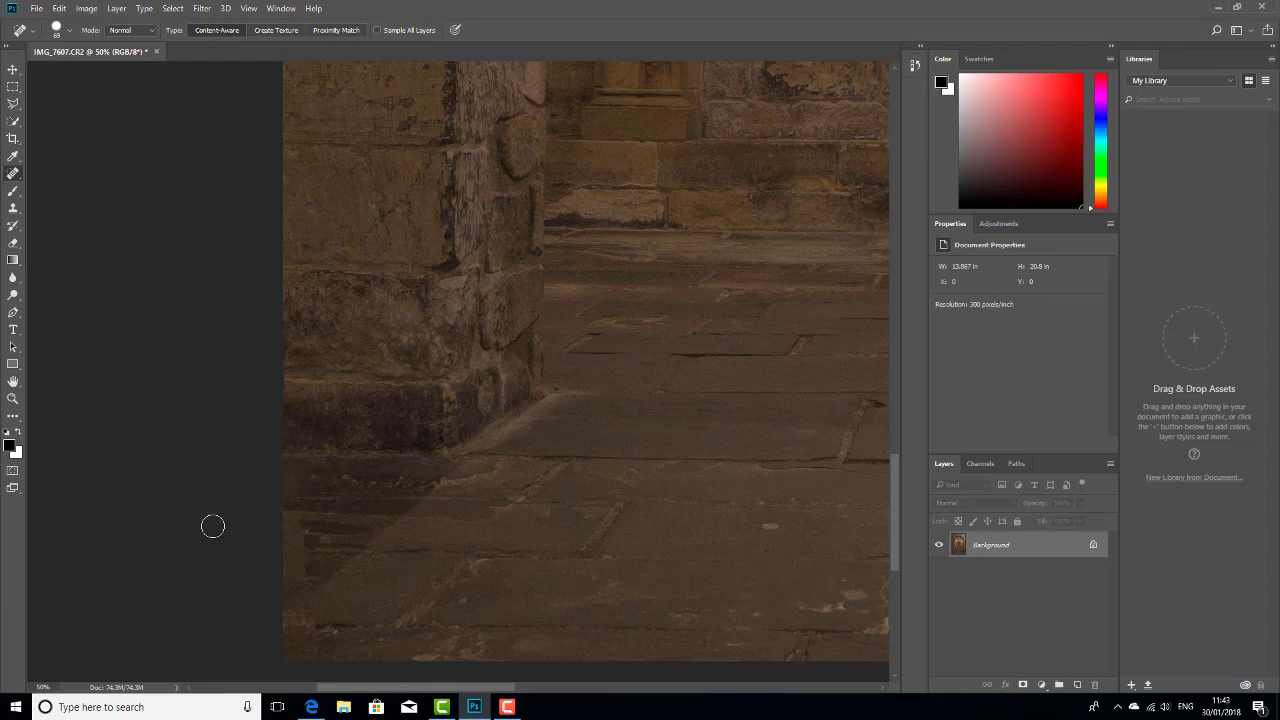
pyautogui.click(311, 471)
pyautogui.moveTo(314, 646); pyautogui.dragTo(277, 648)
# Choose Clone Stamp, dismiss the 'source not defined' warnings, and set the source on the lower-left floor
pyautogui.click(13, 207)
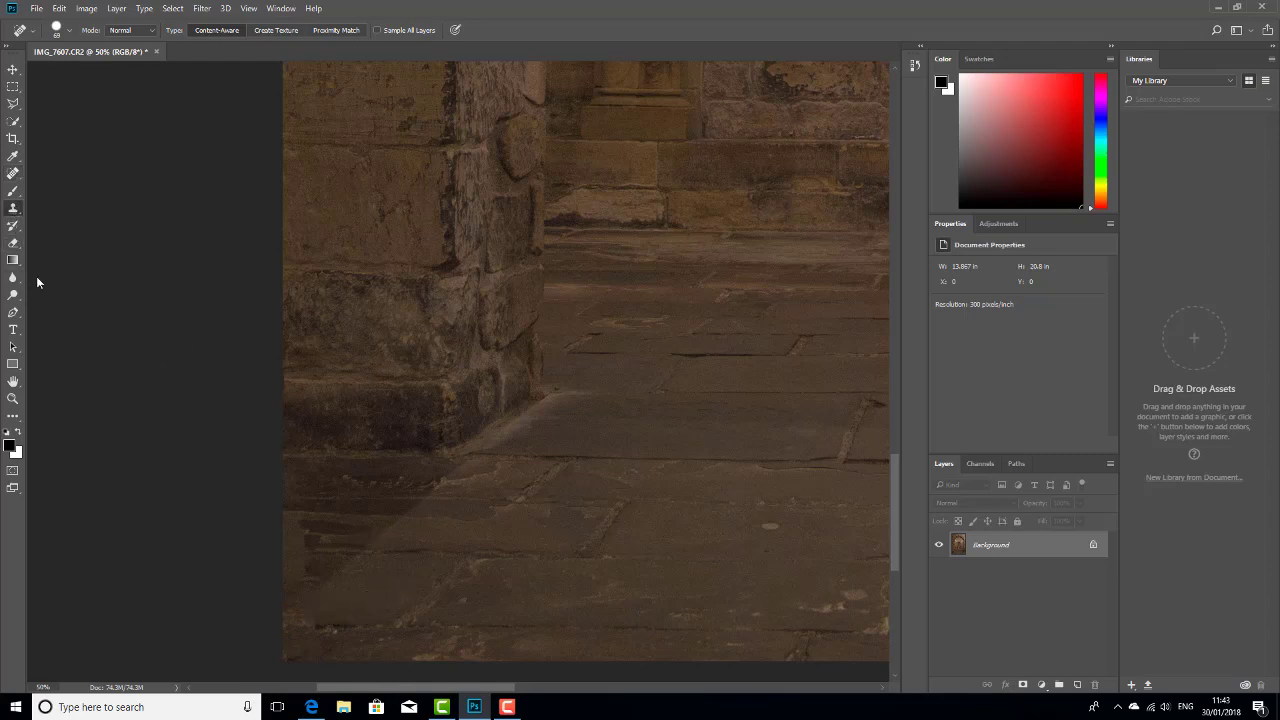
pyautogui.click(333, 626)
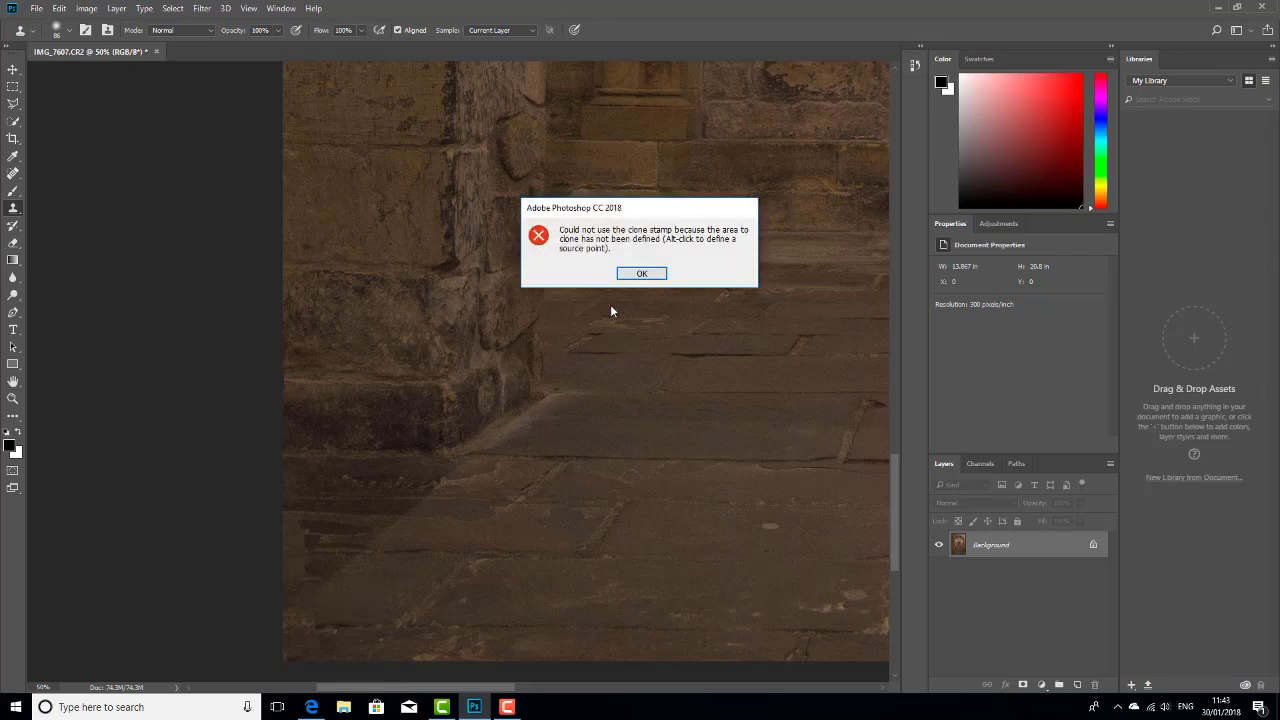
pyautogui.click(641, 274)
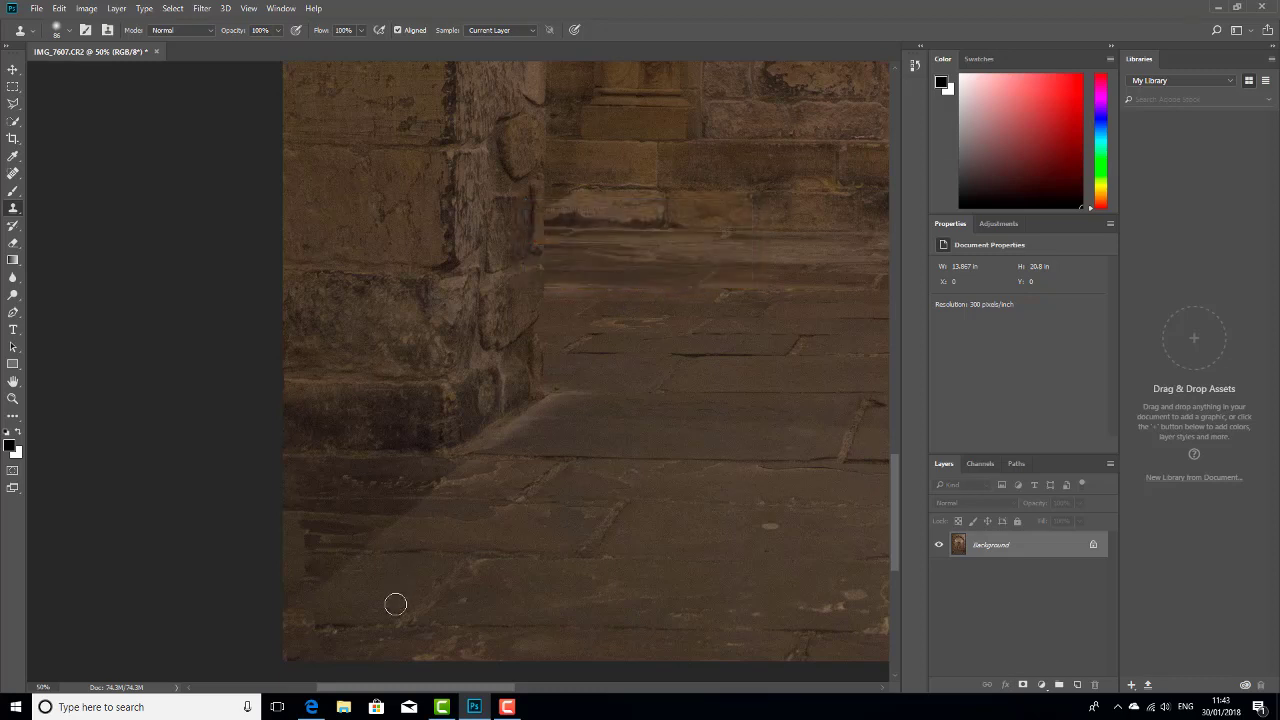
pyautogui.click(333, 626)
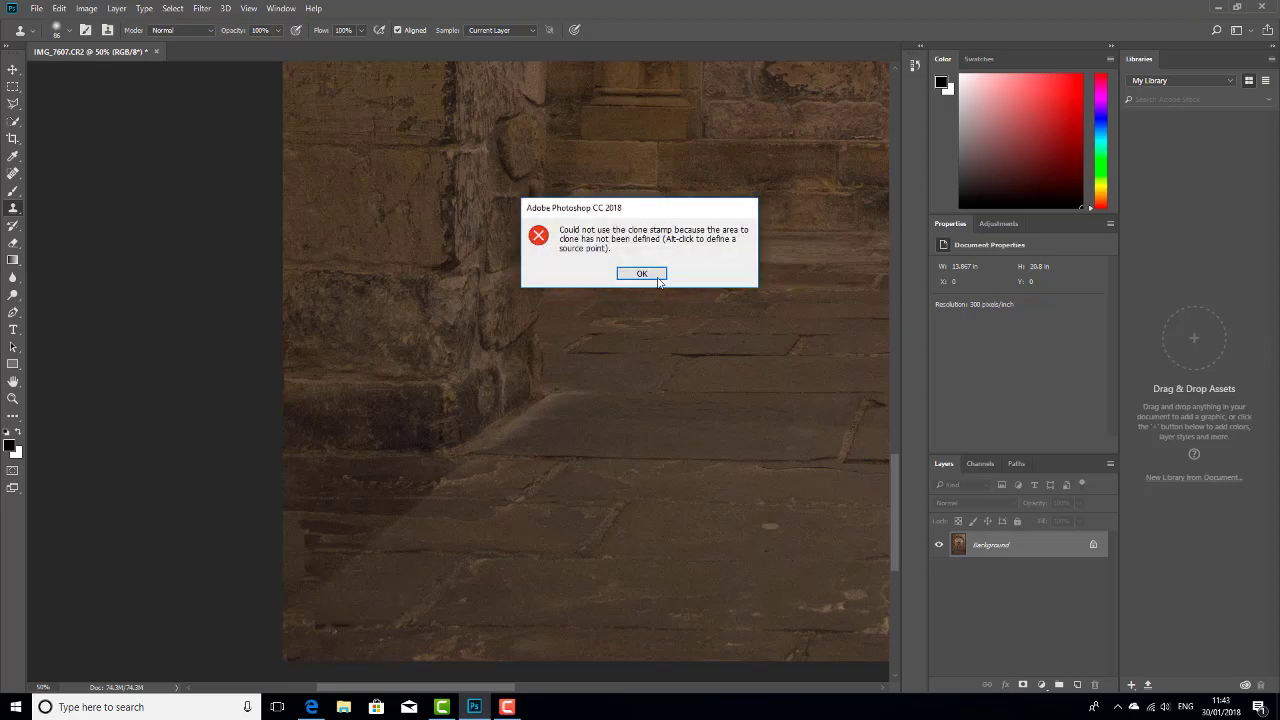
pyautogui.click(641, 274)
pyautogui.click(353, 594)
pyautogui.click(642, 275)
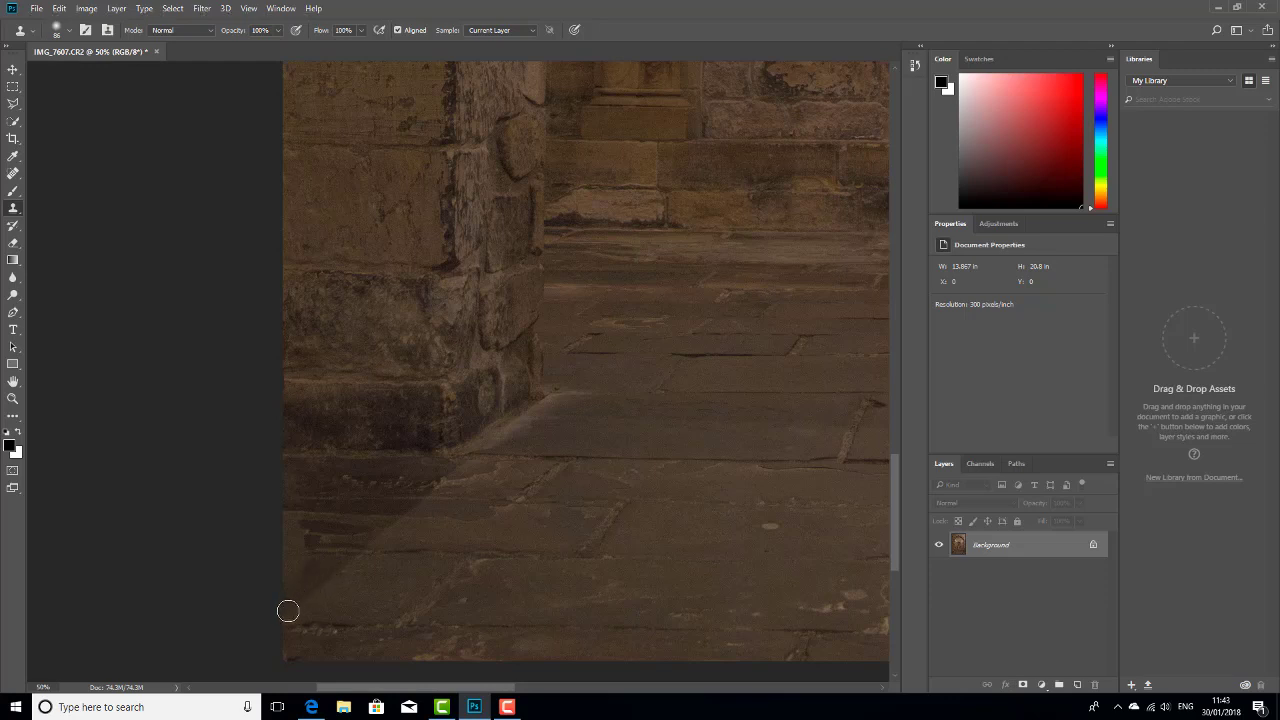
pyautogui.keyDown('alt'); pyautogui.click(317, 569); pyautogui.keyUp('alt')
pyautogui.click(249, 591)
pyautogui.click(13, 174)
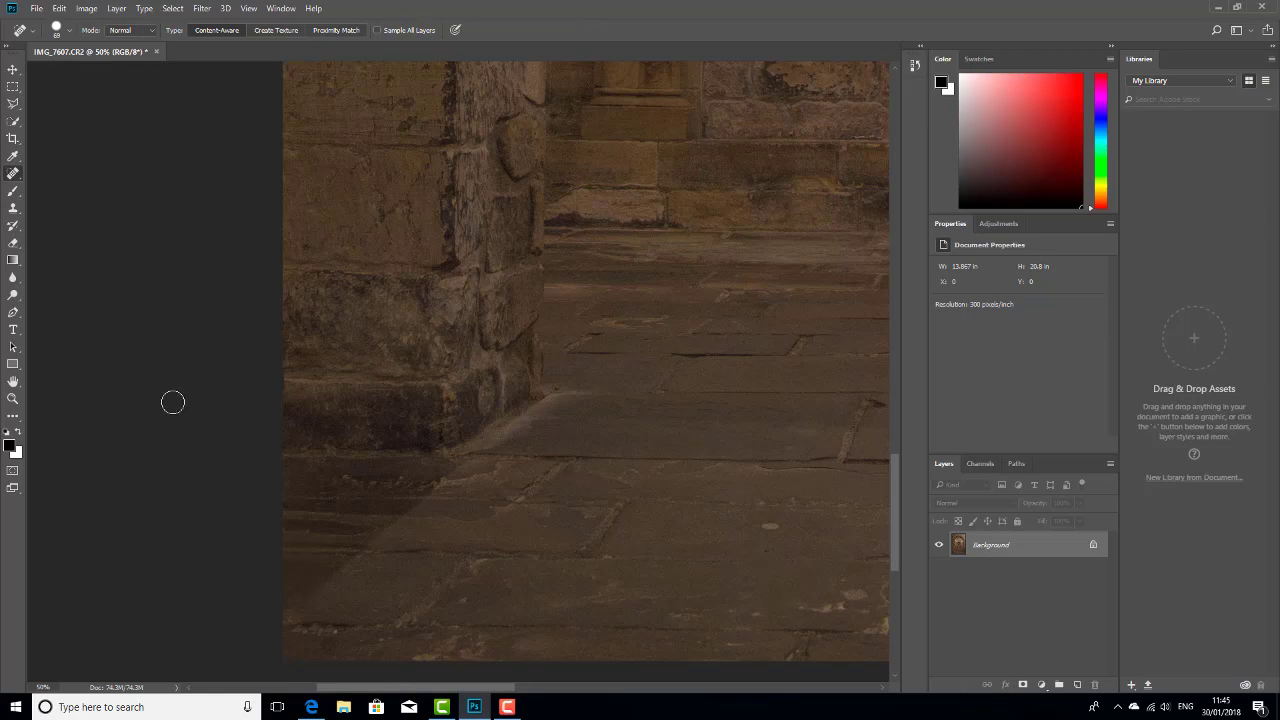
pyautogui.click(69, 34)
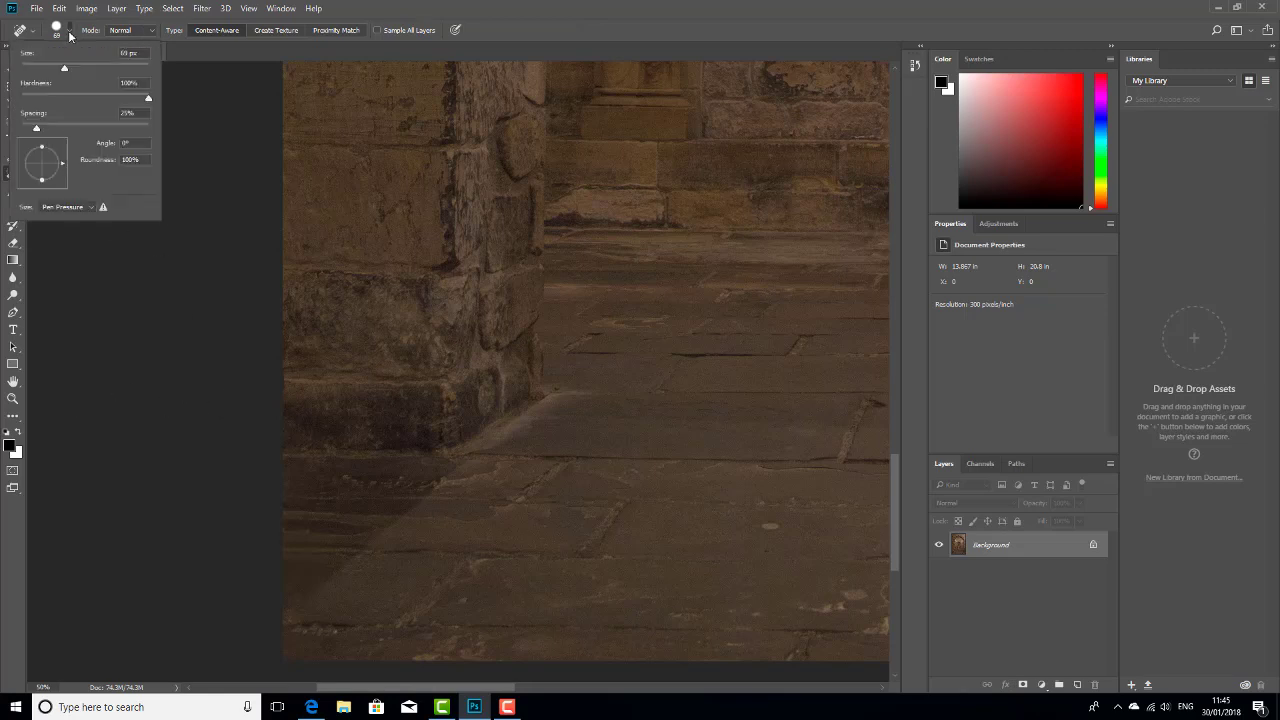
pyautogui.moveTo(57, 70); pyautogui.dragTo(63, 72)
pyautogui.click(64, 357)
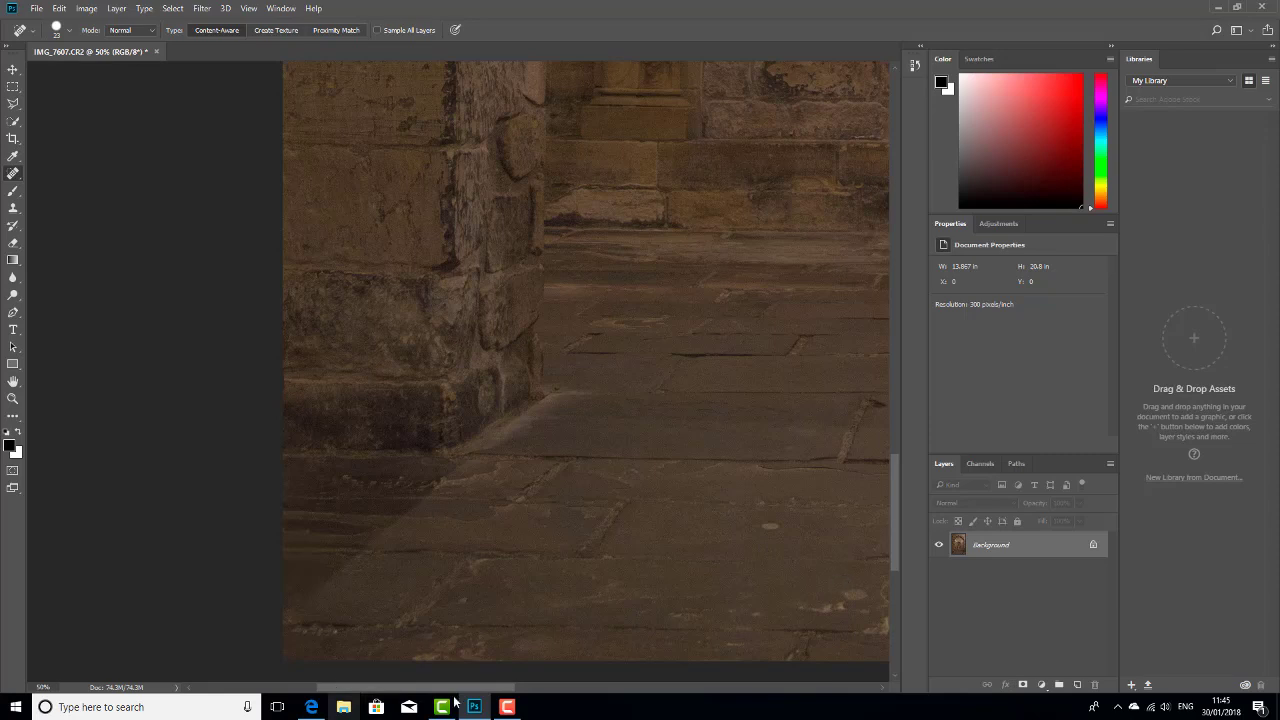
pyautogui.moveTo(898, 485); pyautogui.dragTo(901, 356)
# Zoom in on the wall and set the Spot Healing Brush size to 47 px
pyautogui.scroll(3, 886, 373)
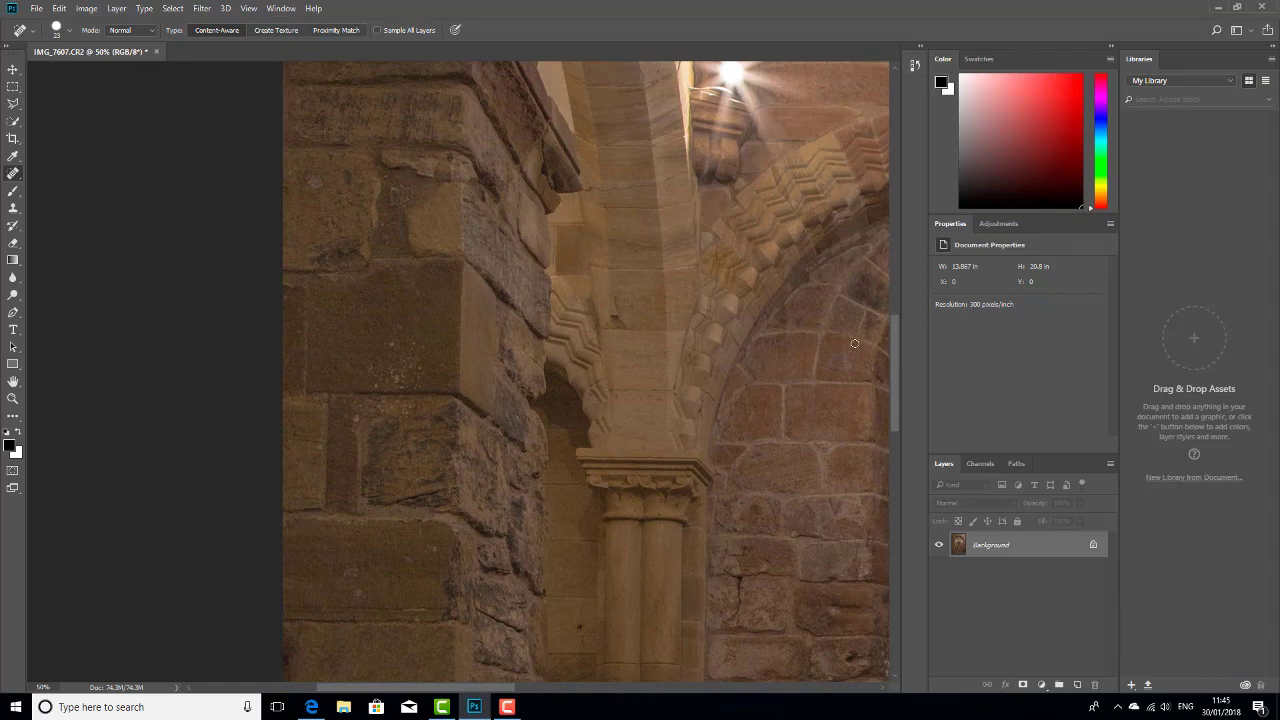
pyautogui.hotkey('ctrl', '-')
pyautogui.hotkey('ctrl', '-')
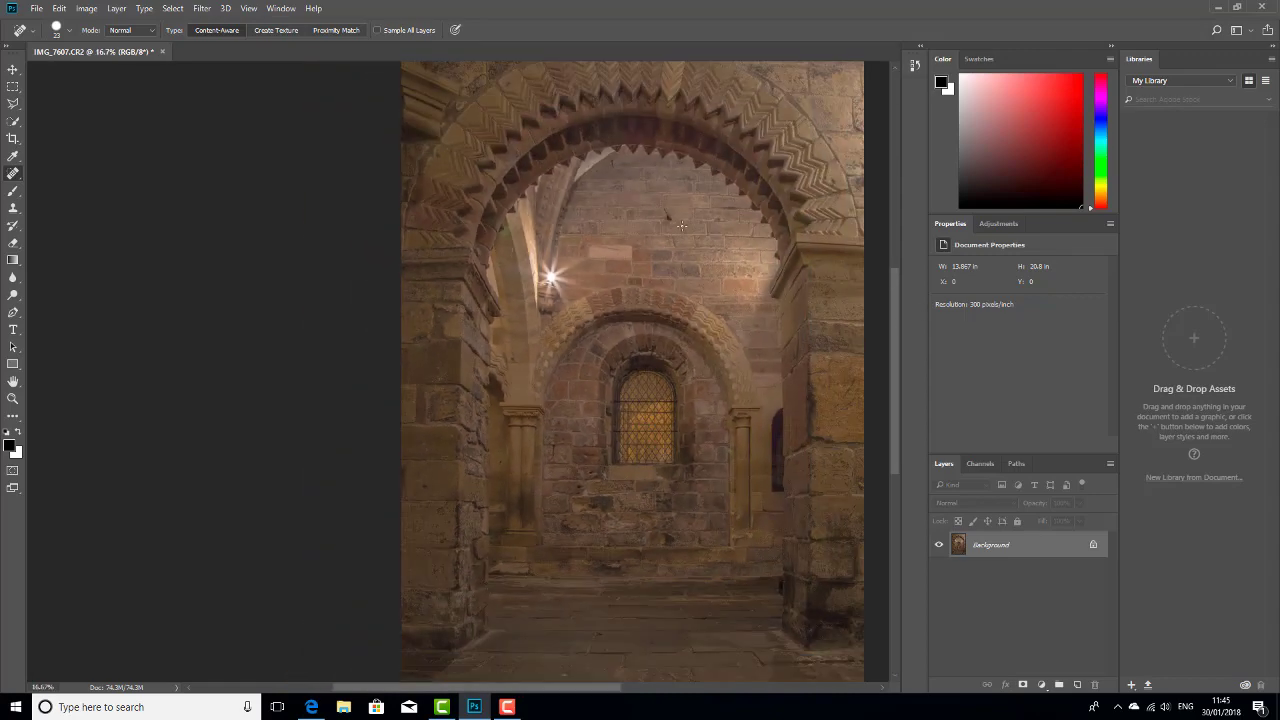
pyautogui.hotkey('ctrl', '-')
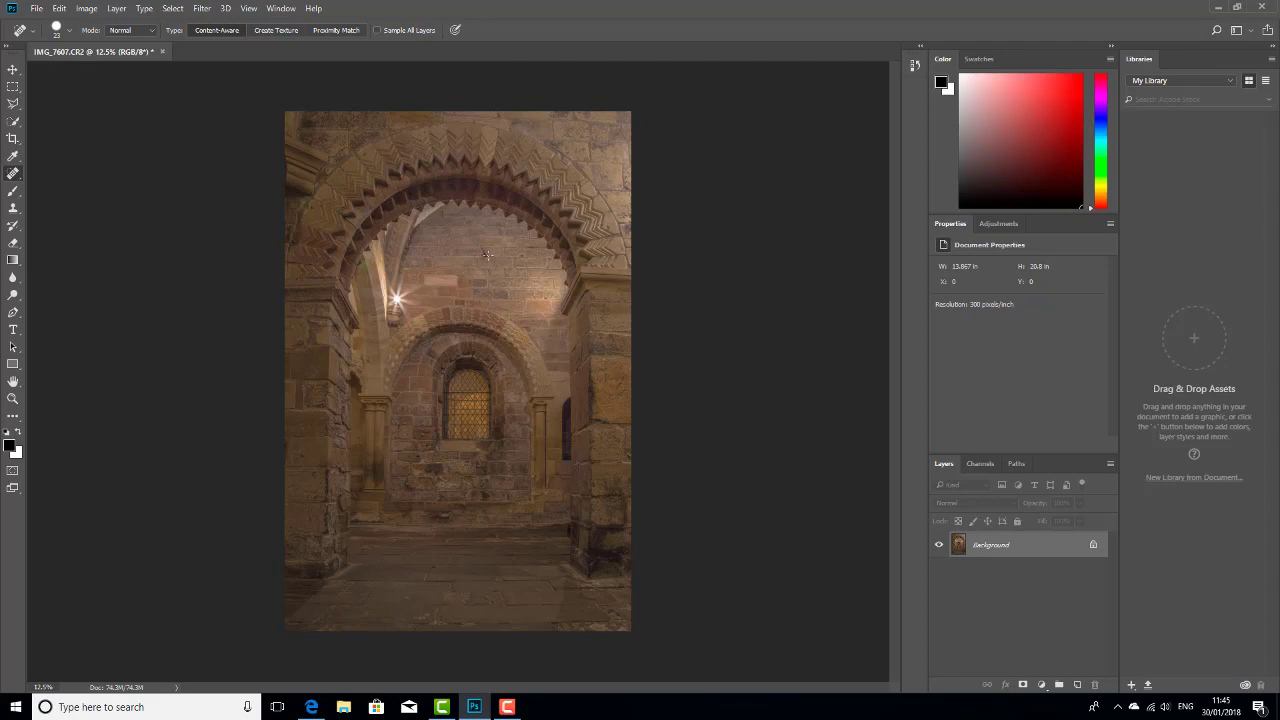
pyautogui.hotkey('ctrl', '+')
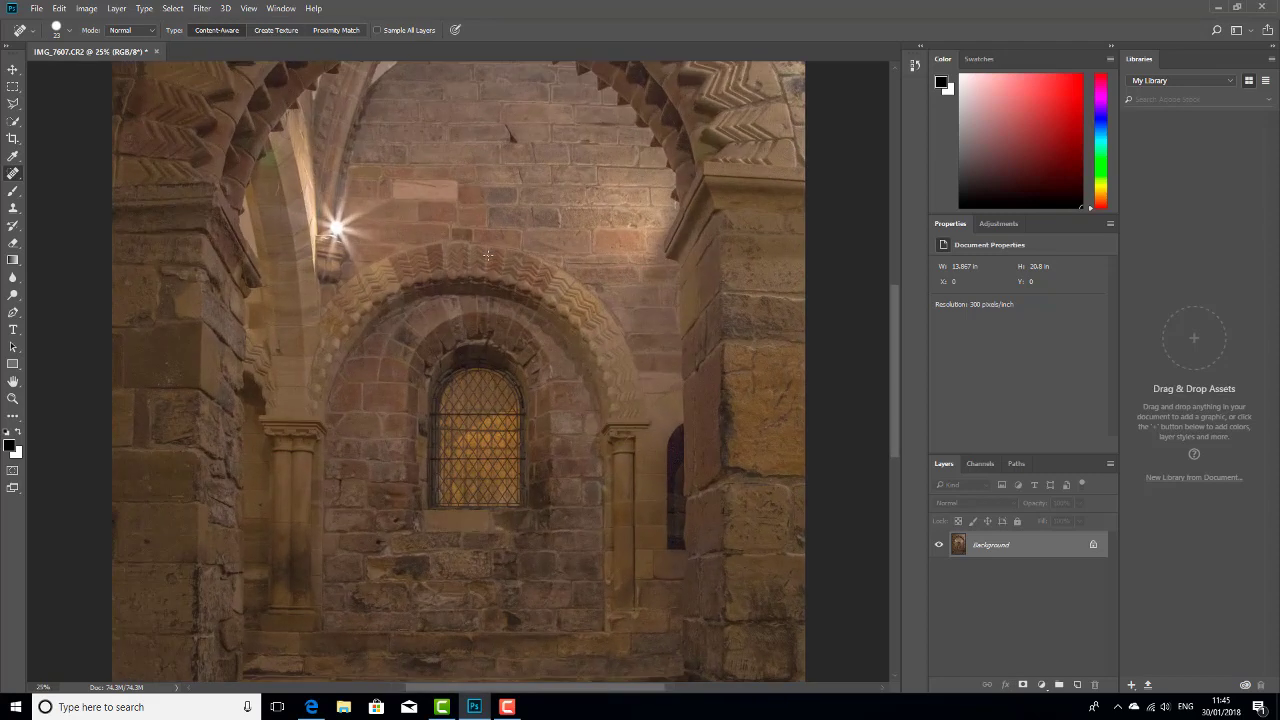
pyautogui.hotkey('ctrl', '+')
pyautogui.moveTo(895, 334); pyautogui.dragTo(898, 303)
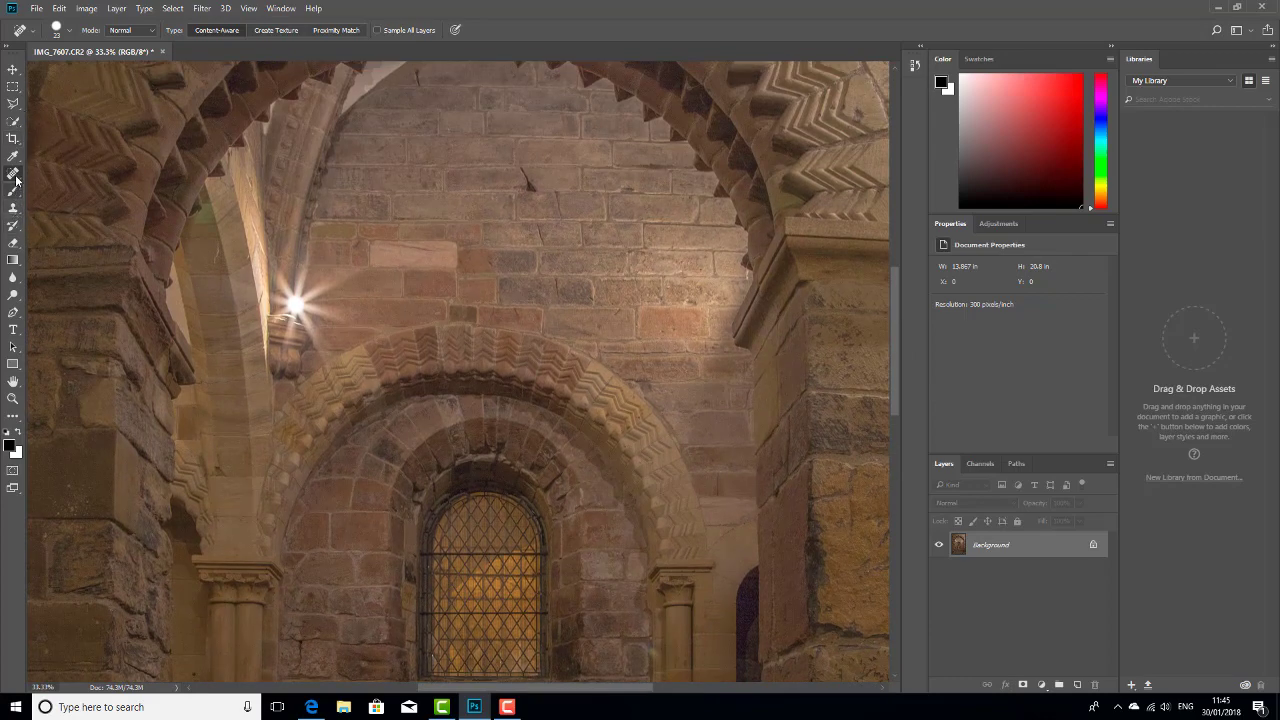
pyautogui.click(69, 31)
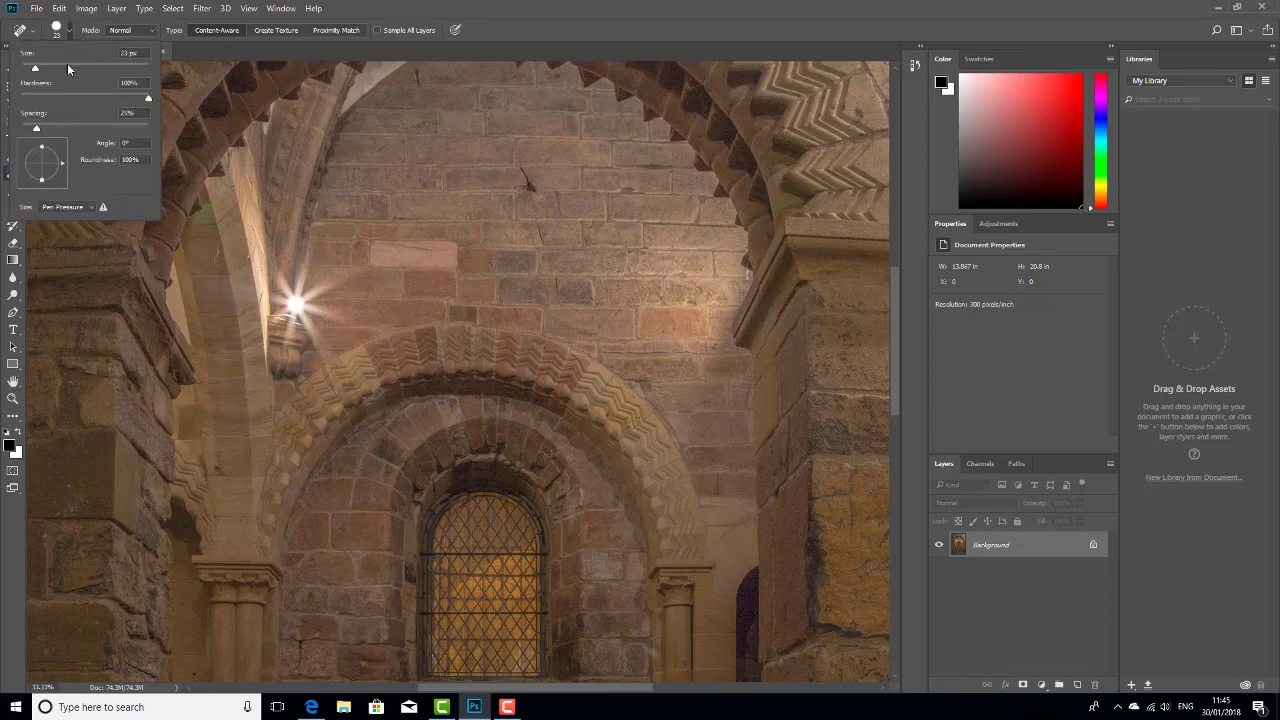
pyautogui.moveTo(36, 69); pyautogui.dragTo(56, 70)
pyautogui.press('Return')
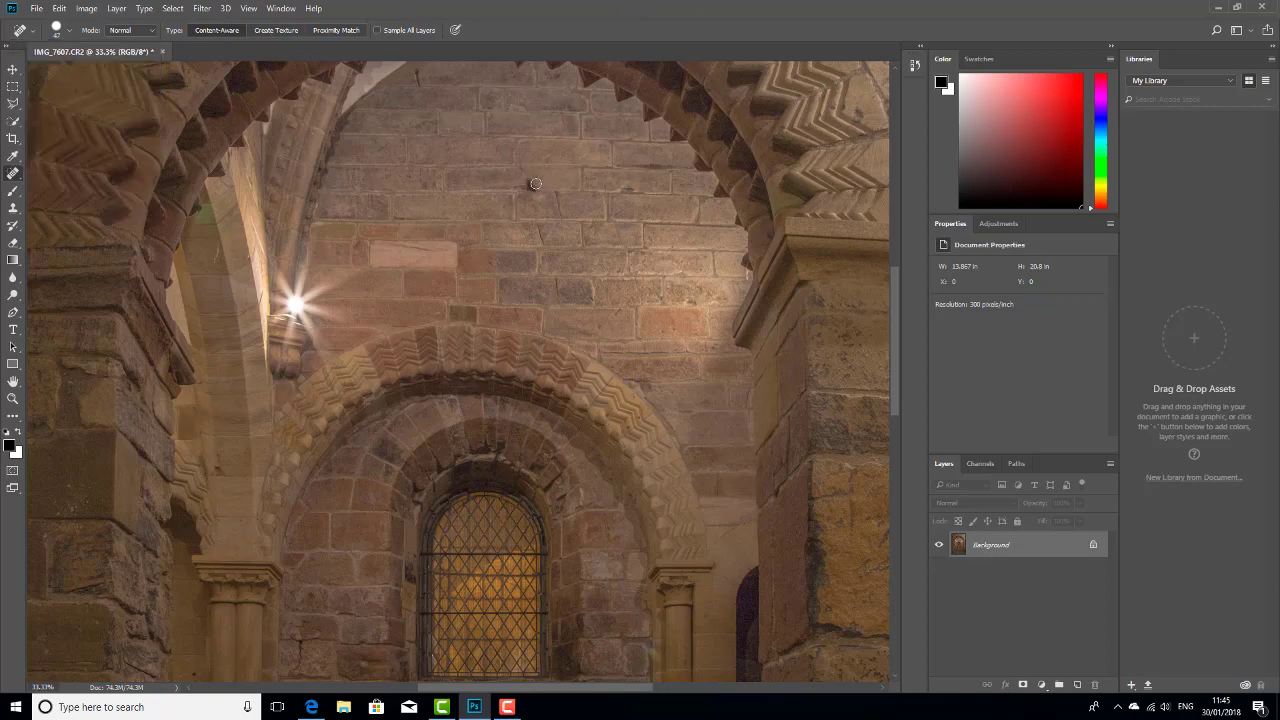
# Heal the two small dark marks on the upper wall, then select Clone Stamp
pyautogui.click(527, 182)
pyautogui.click(551, 169)
pyautogui.click(13, 208)
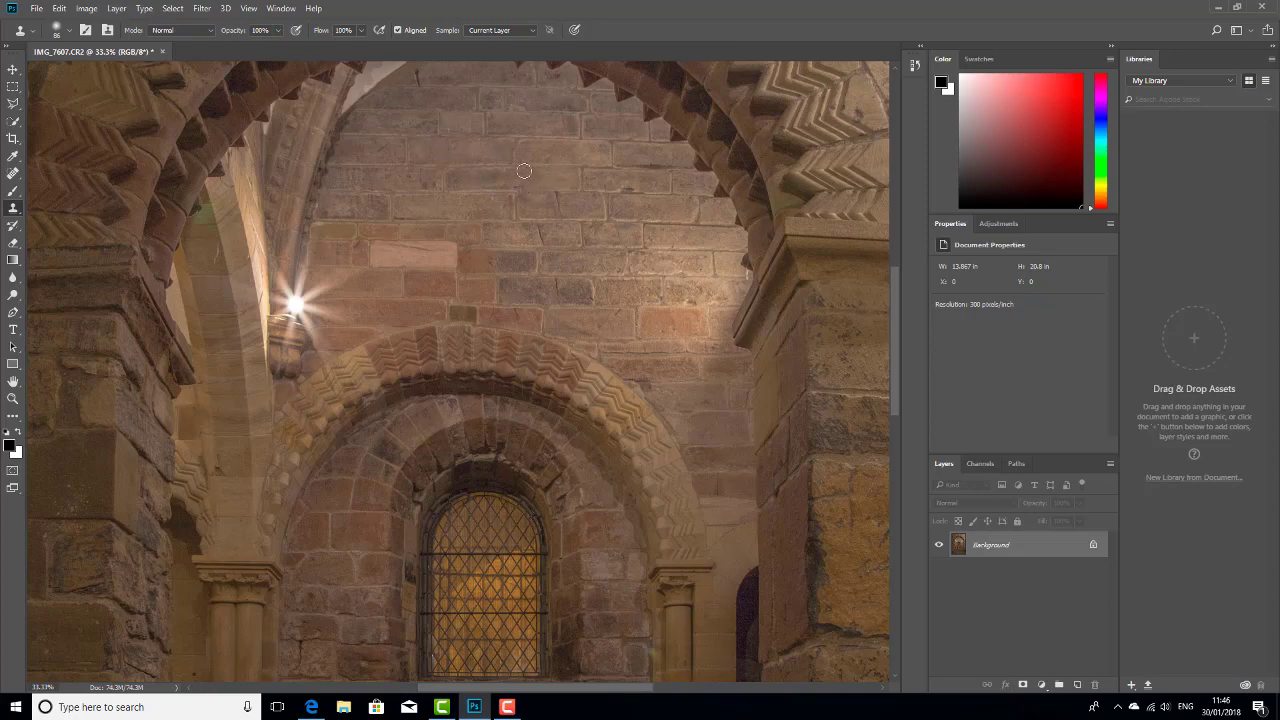
pyautogui.hotkey('ctrl', '-')
pyautogui.hotkey('ctrl', '-')
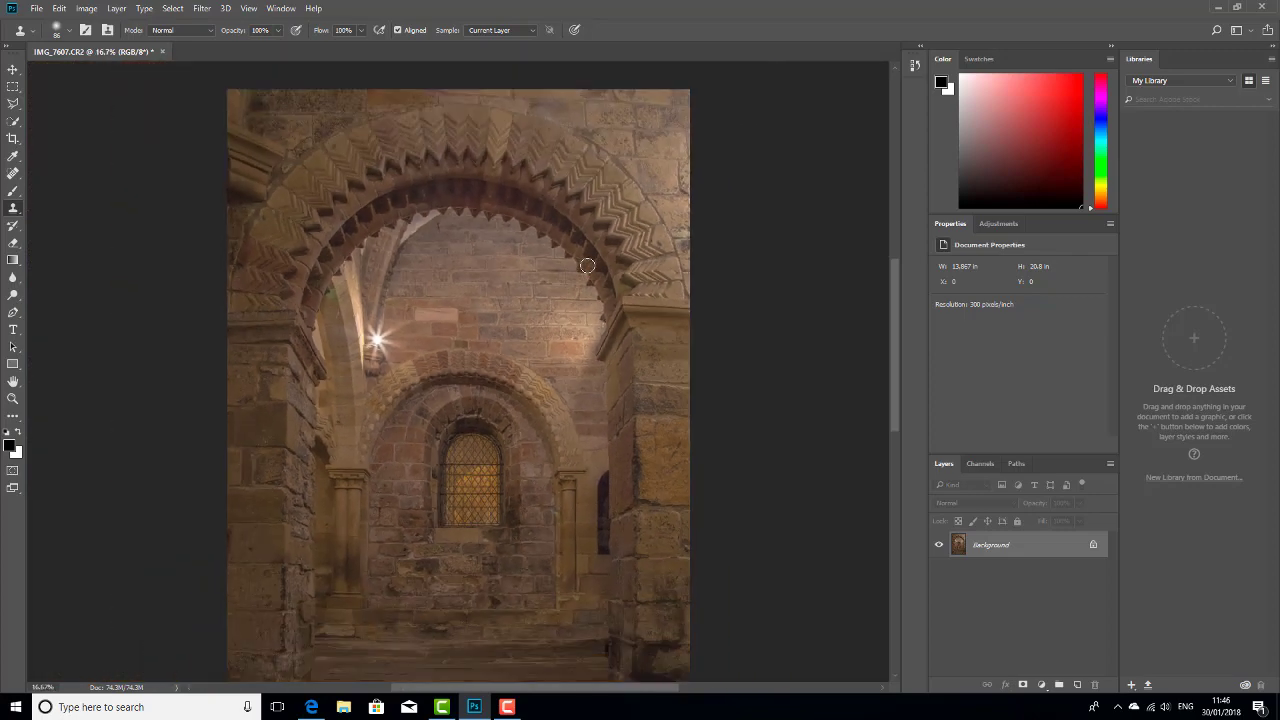
pyautogui.hotkey('ctrl', '-')
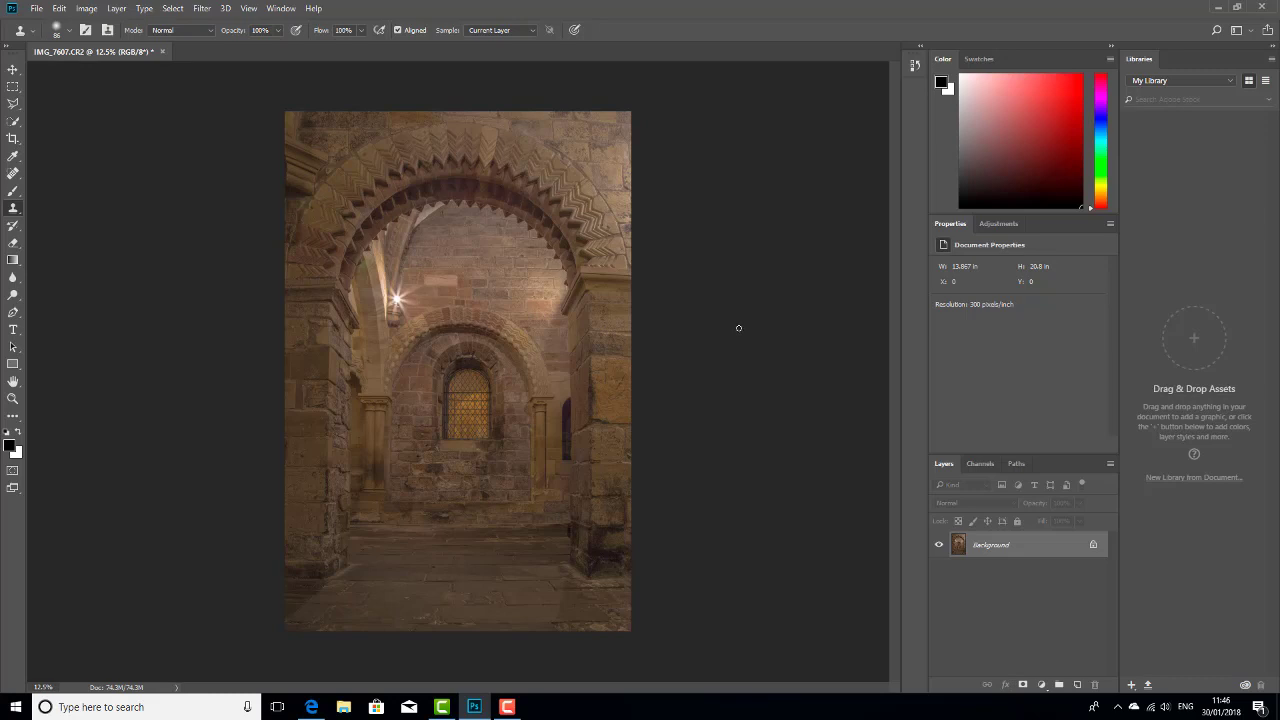
# Open Image > Adjustments > Hue/Saturation for the whole crypt photo
pyautogui.hotkey('ctrl', '+')
pyautogui.hotkey('ctrl', '+')
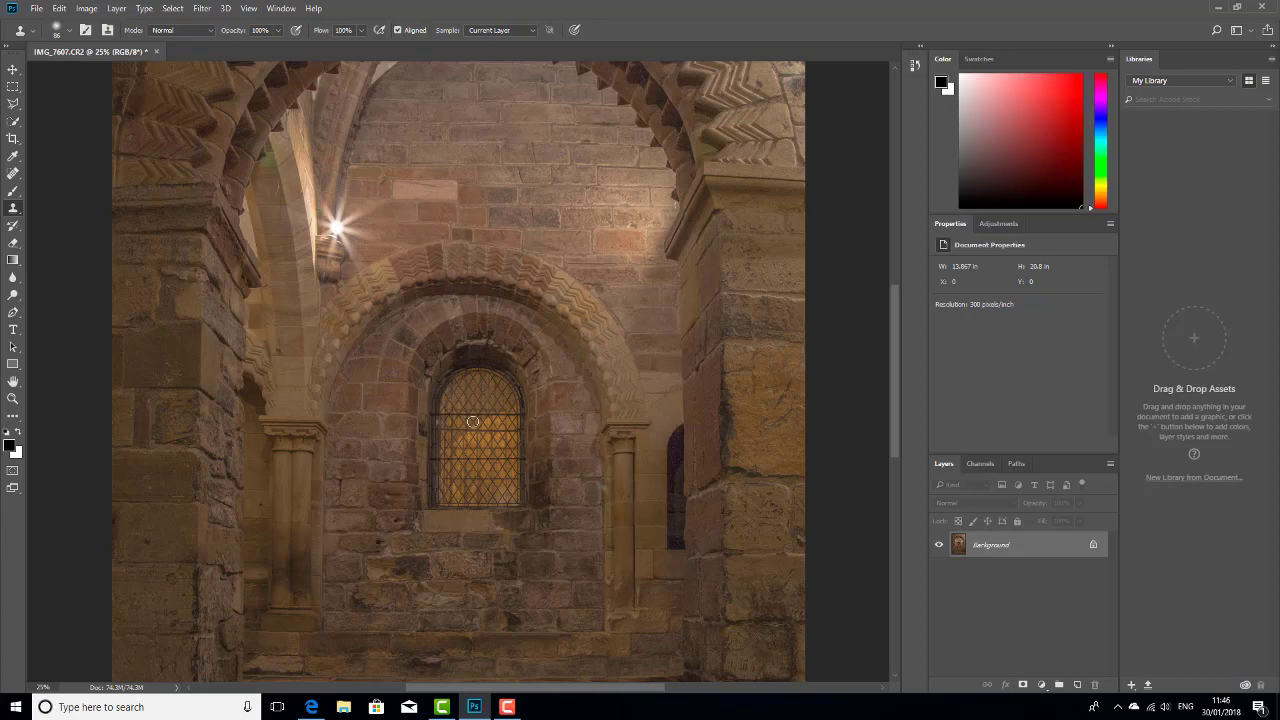
pyautogui.hotkey('ctrl', '-')
pyautogui.hotkey('ctrl', '-')
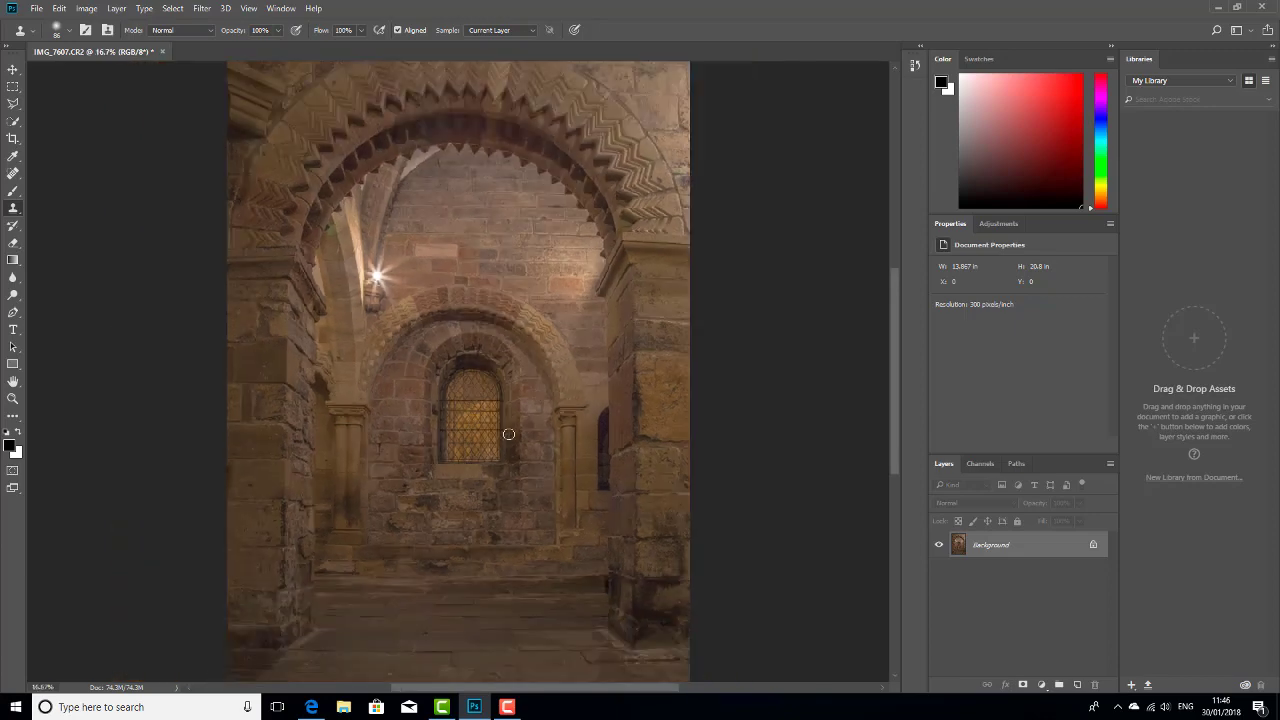
pyautogui.click(87, 8)
pyautogui.moveTo(124, 42)
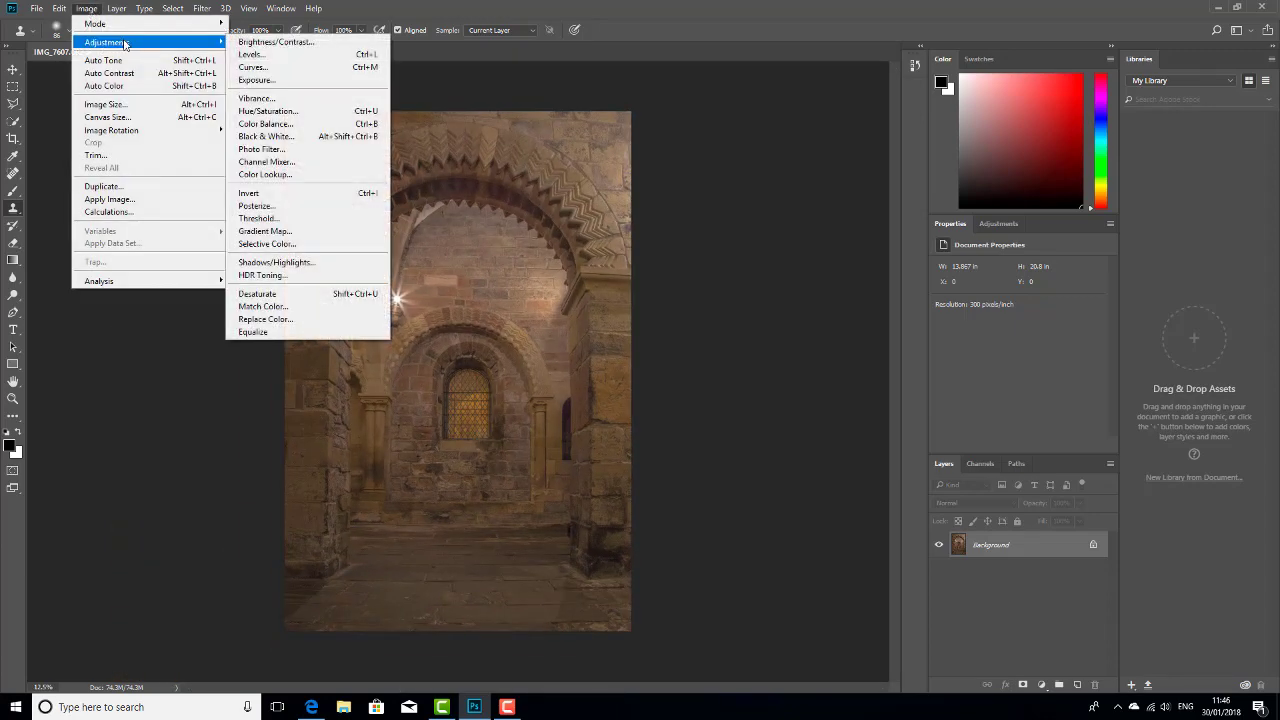
pyautogui.click(268, 111)
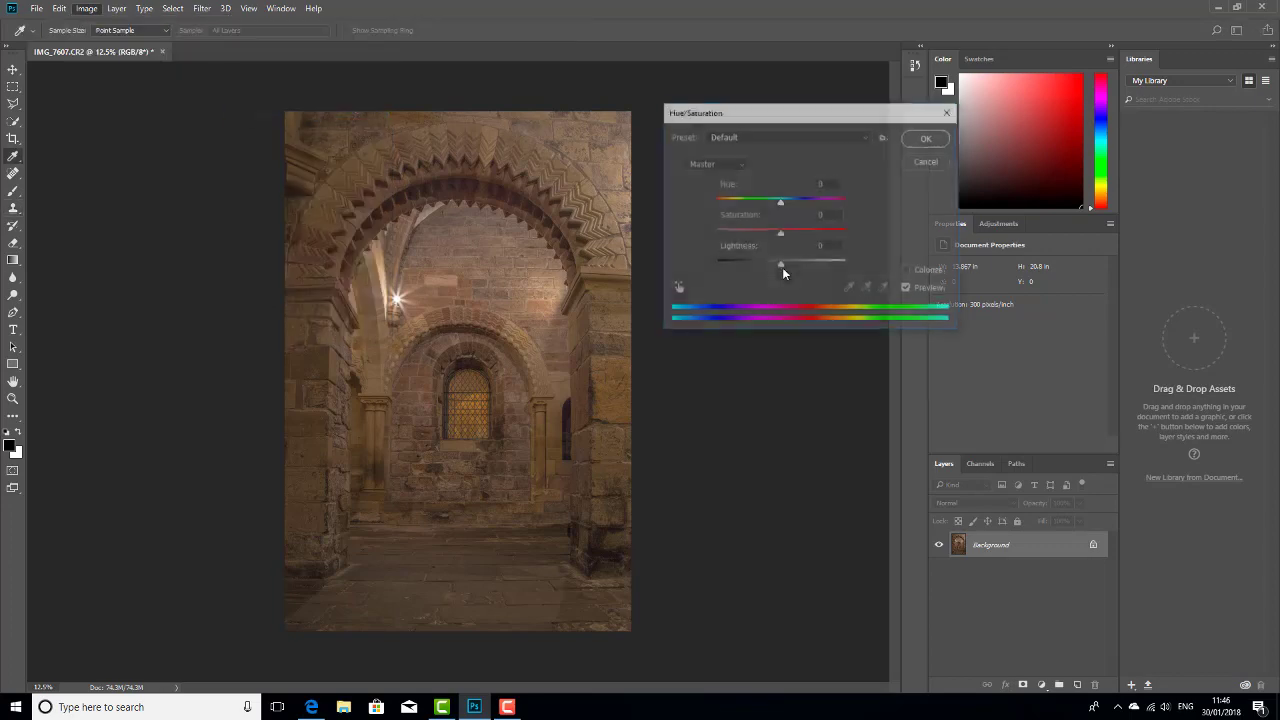
# Set Reds saturation to +20 and Yellows saturation to −14
pyautogui.click(733, 165)
pyautogui.click(736, 185)
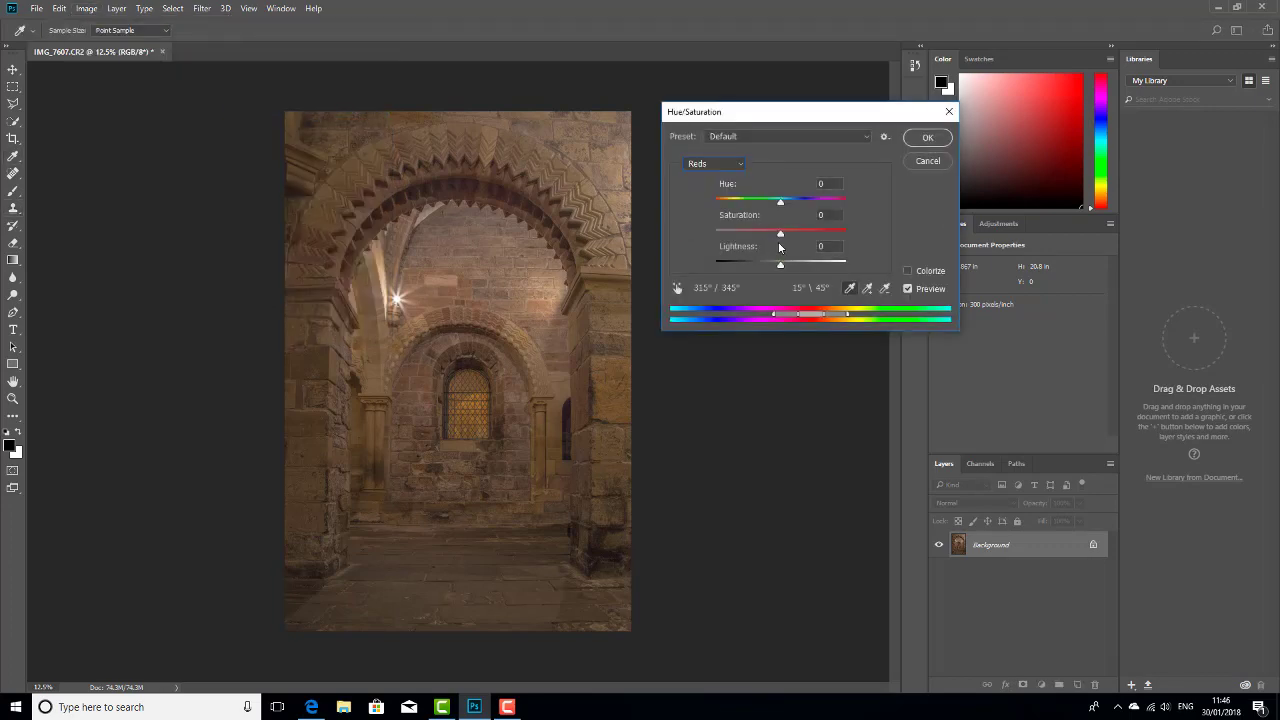
pyautogui.moveTo(780, 234)
pyautogui.mouseDown()
pyautogui.moveTo(869, 228)
pyautogui.moveTo(783, 220)
pyautogui.moveTo(795, 230)
pyautogui.mouseUp()
pyautogui.moveTo(799, 232); pyautogui.dragTo(793, 233)
pyautogui.click(740, 170)
pyautogui.click(740, 170)
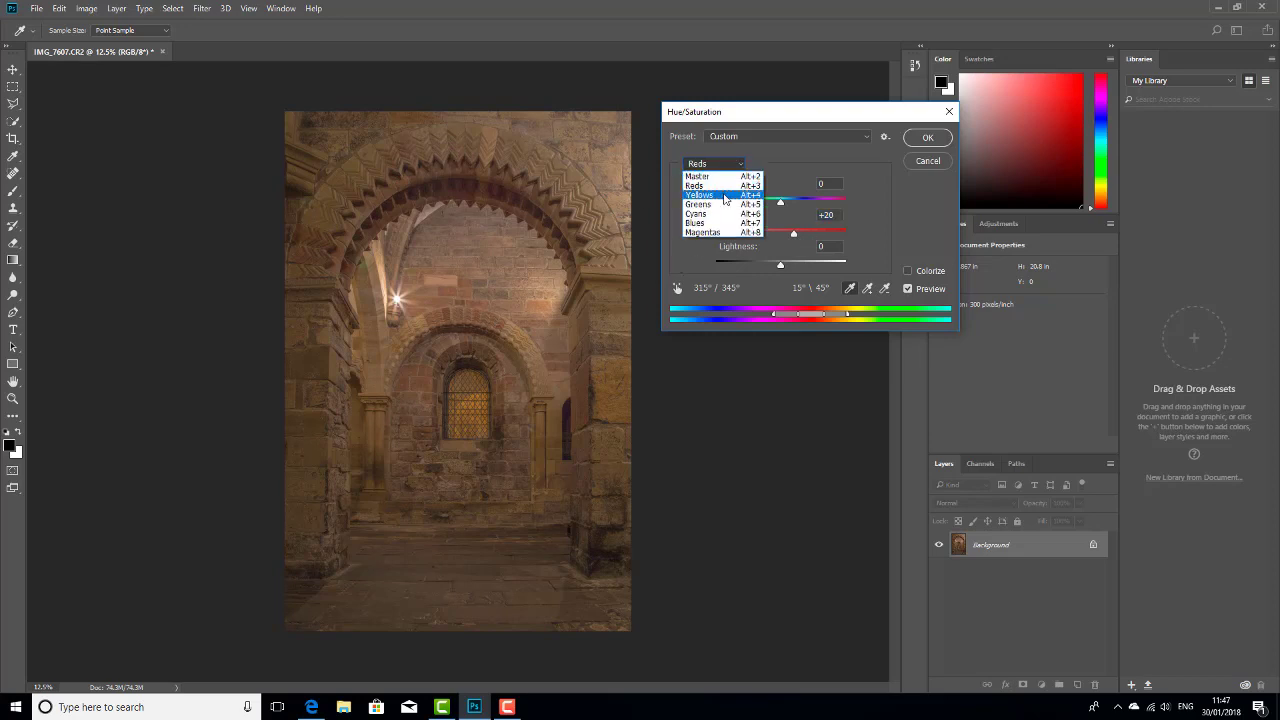
pyautogui.click(735, 192)
pyautogui.moveTo(780, 234)
pyautogui.mouseDown()
pyautogui.moveTo(864, 230)
pyautogui.moveTo(753, 236)
pyautogui.moveTo(789, 236)
pyautogui.moveTo(771, 235)
pyautogui.mouseUp()
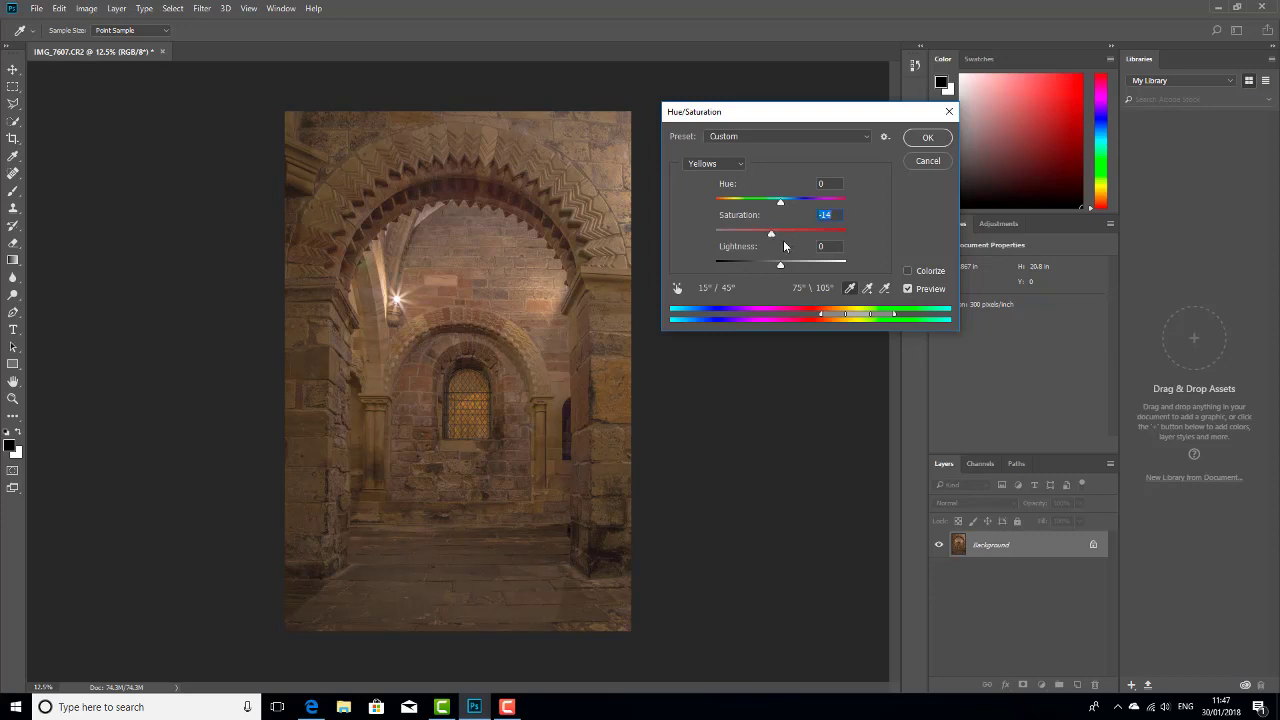
# Leave Greens unchanged, raise Cyans saturation to +6 and Blues to +9
pyautogui.click(736, 166)
pyautogui.click(727, 204)
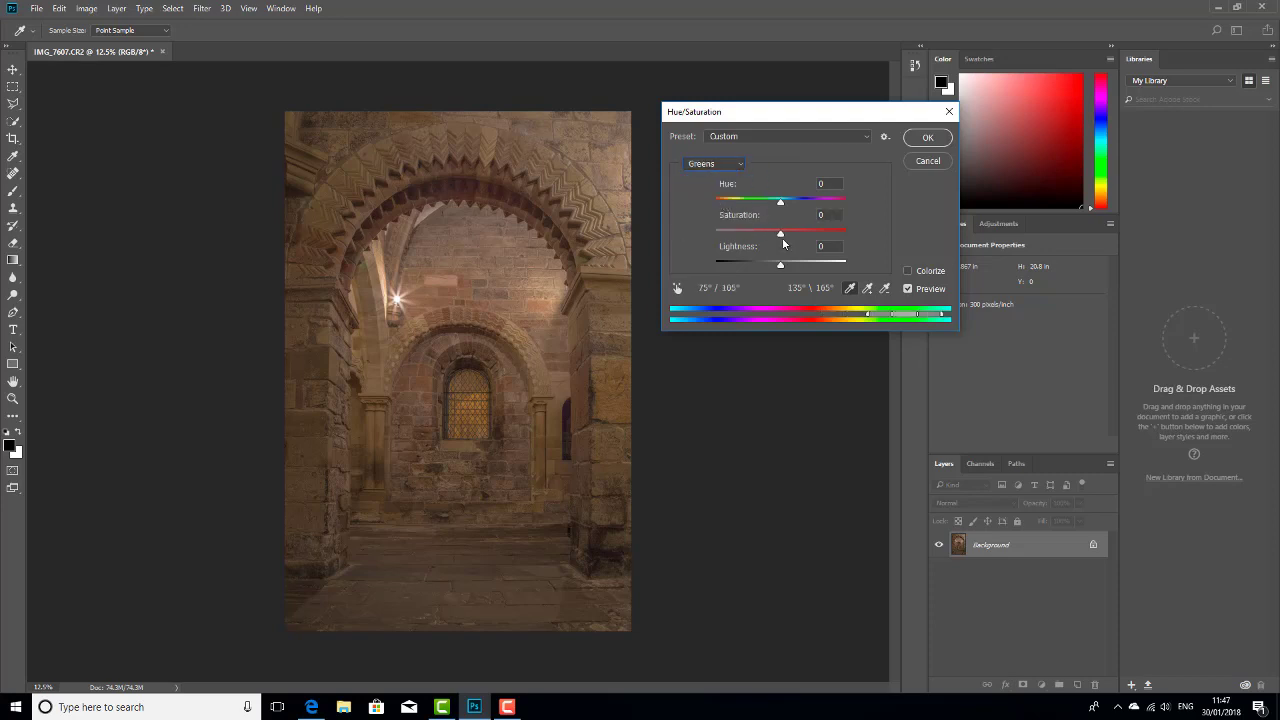
pyautogui.moveTo(781, 235)
pyautogui.mouseDown()
pyautogui.moveTo(860, 232)
pyautogui.moveTo(704, 233)
pyautogui.moveTo(795, 237)
pyautogui.moveTo(781, 235)
pyautogui.mouseUp()
pyautogui.click(729, 165)
pyautogui.click(718, 213)
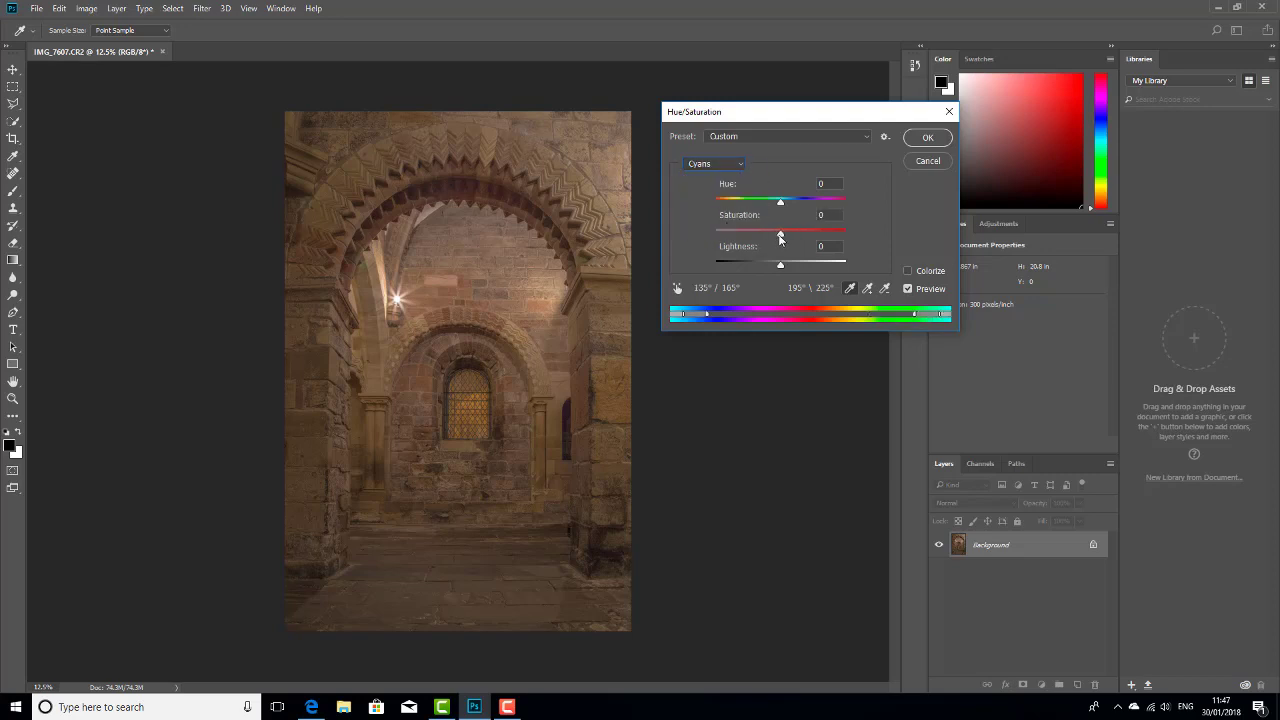
pyautogui.moveTo(779, 234)
pyautogui.mouseDown()
pyautogui.moveTo(880, 231)
pyautogui.moveTo(669, 229)
pyautogui.moveTo(784, 234)
pyautogui.mouseUp()
pyautogui.click(731, 165)
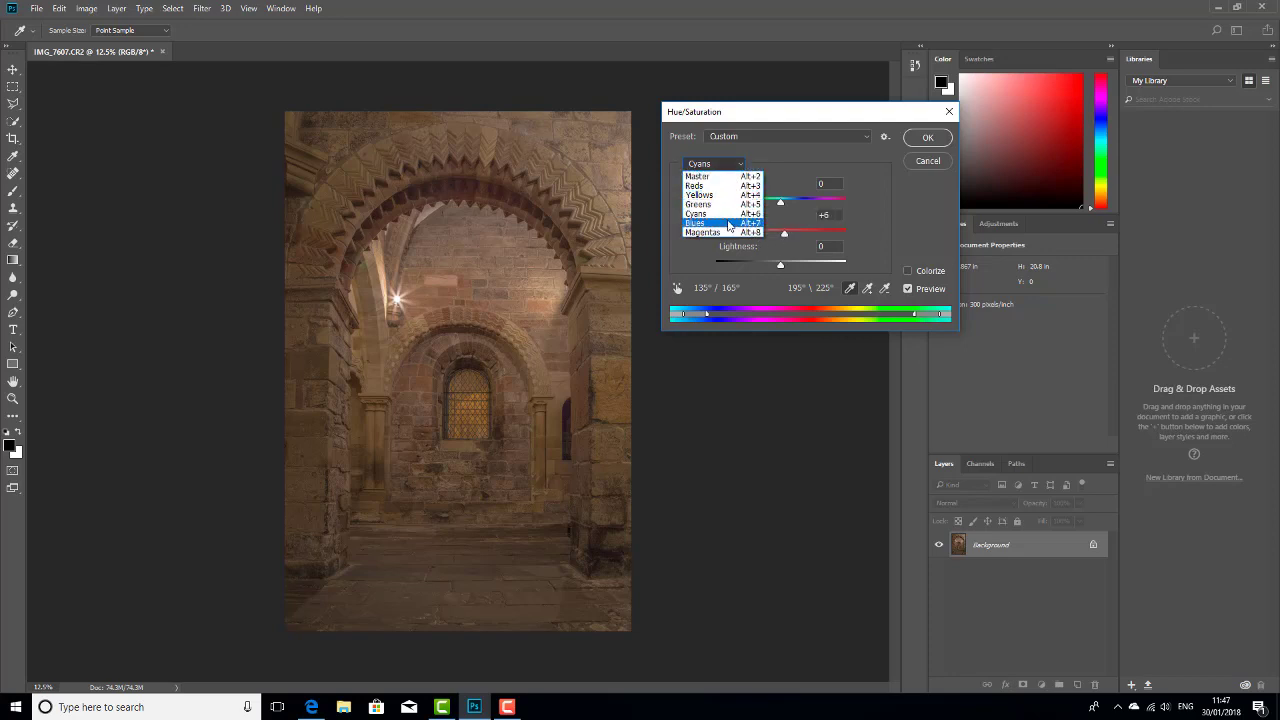
pyautogui.click(731, 226)
pyautogui.moveTo(781, 236)
pyautogui.mouseDown()
pyautogui.moveTo(712, 236)
pyautogui.moveTo(786, 237)
pyautogui.mouseUp()
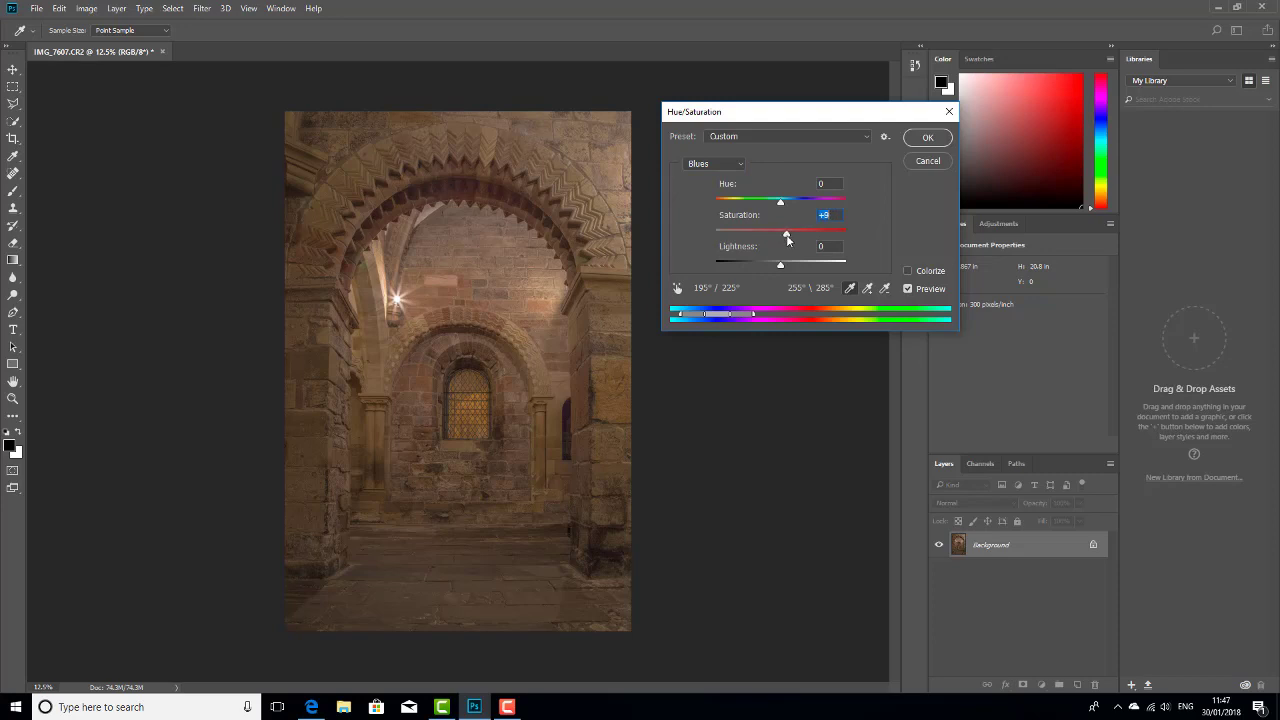
# Set Magentas saturation to about −1 and apply the Hue/Saturation changes
pyautogui.click(738, 165)
pyautogui.click(712, 232)
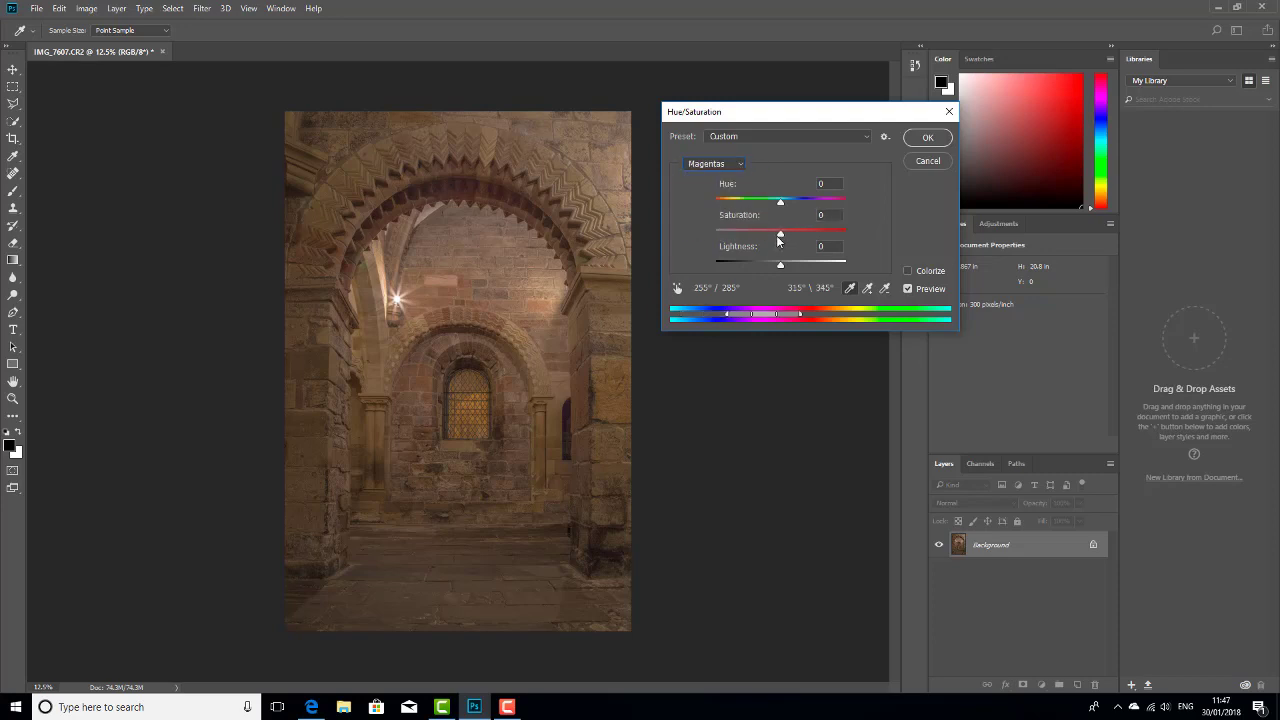
pyautogui.moveTo(781, 236)
pyautogui.mouseDown()
pyautogui.moveTo(845, 230)
pyautogui.moveTo(761, 229)
pyautogui.mouseUp()
pyautogui.moveTo(760, 236); pyautogui.dragTo(780, 234)
pyautogui.click(929, 138)
# Trace the central arched lattice window with the Polygonal Lasso to select it
pyautogui.press('s')
pyautogui.hotkey('ctrl', '+')
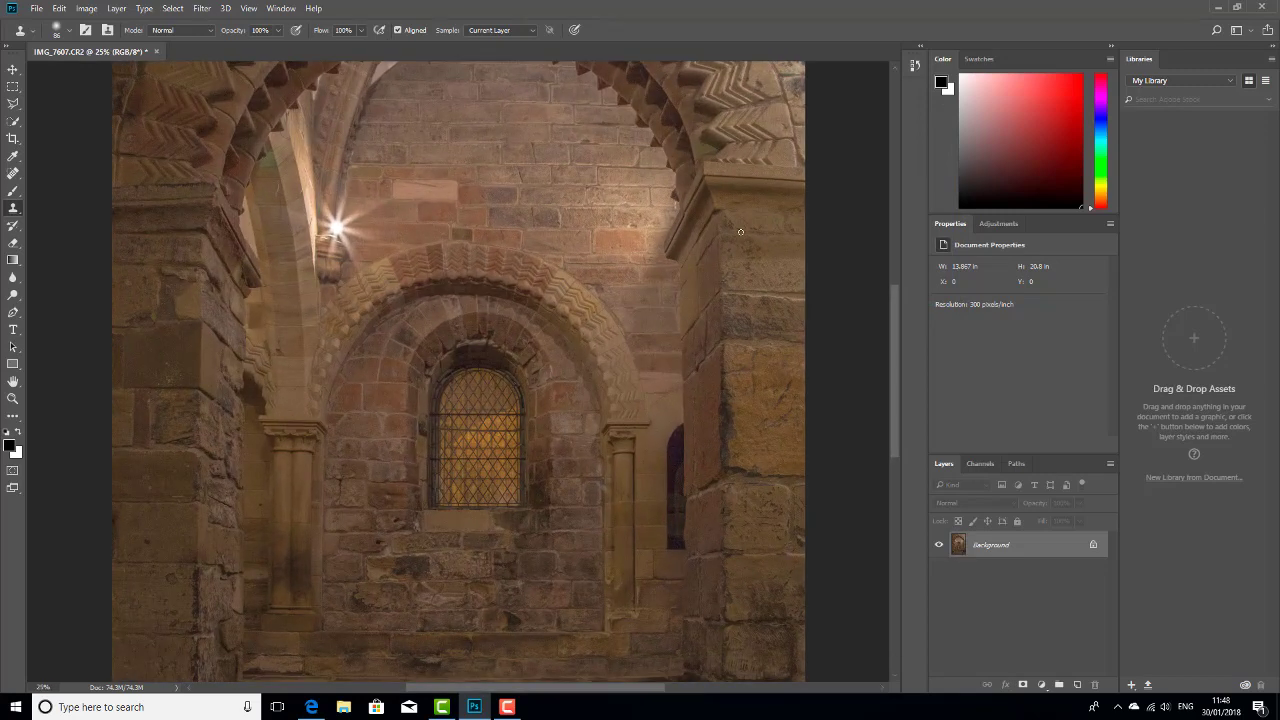
pyautogui.hotkey('ctrl', '-')
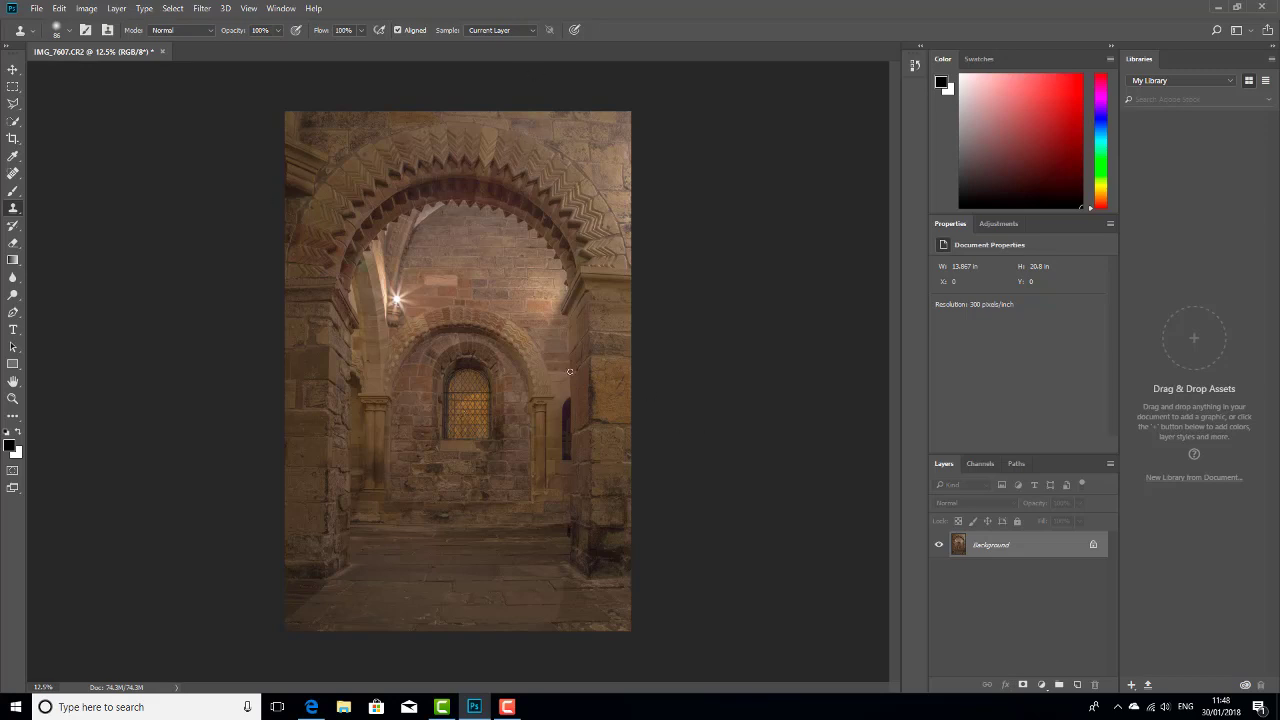
pyautogui.click(13, 104)
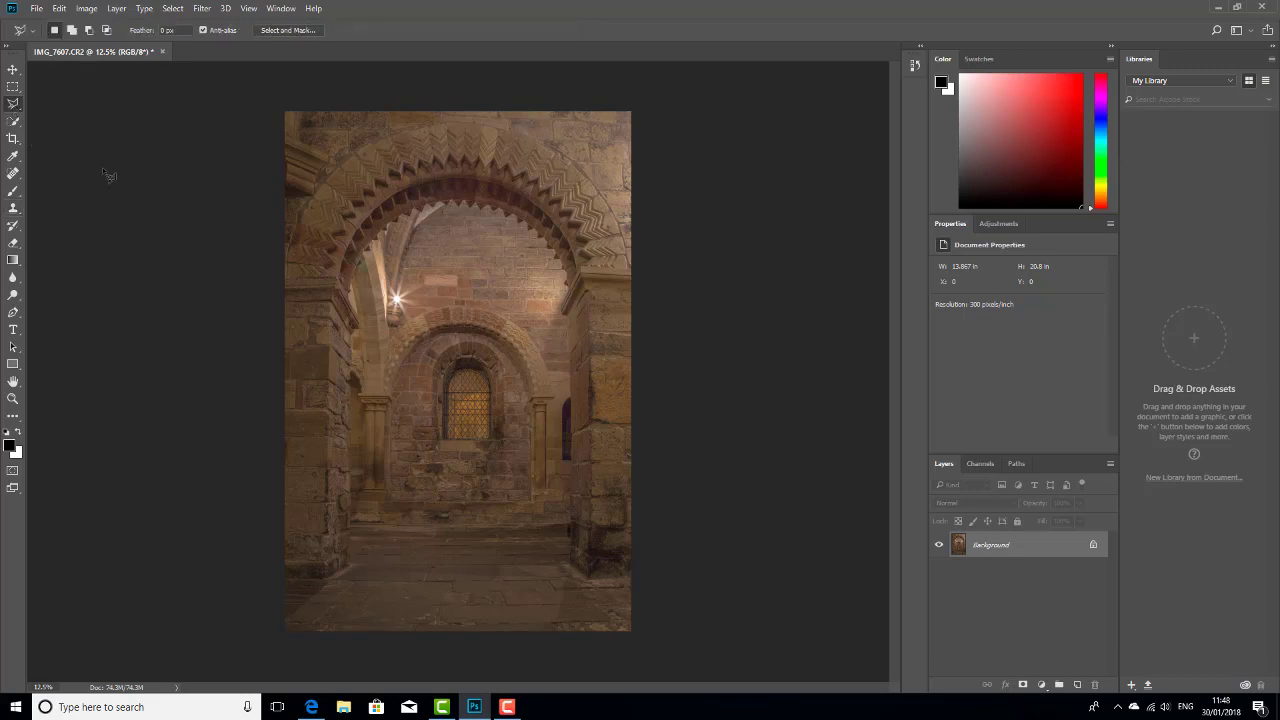
pyautogui.click(493, 441)
pyautogui.click(493, 381)
pyautogui.click(483, 366)
pyautogui.click(463, 364)
pyautogui.click(451, 371)
pyautogui.click(443, 441)
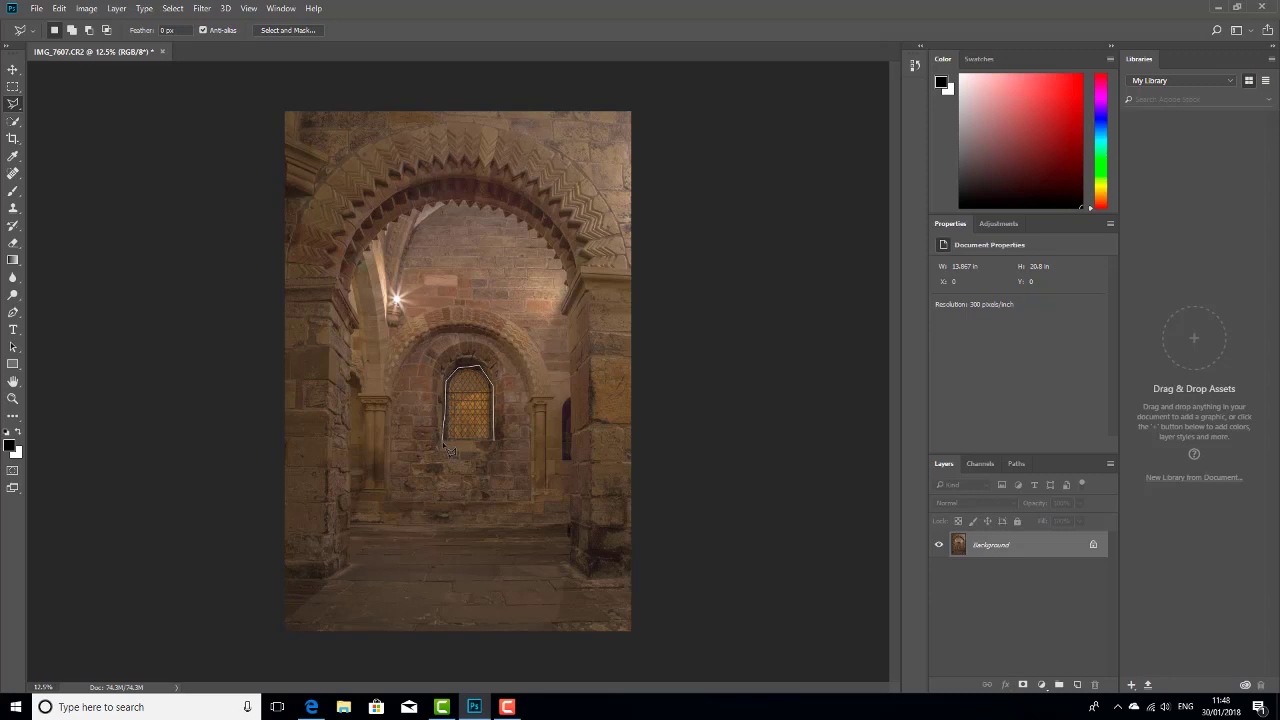
pyautogui.click(494, 443)
pyautogui.click(86, 8)
# Boost the window's Yellows saturation to +100 with Hue/Saturation
pyautogui.moveTo(126, 43)
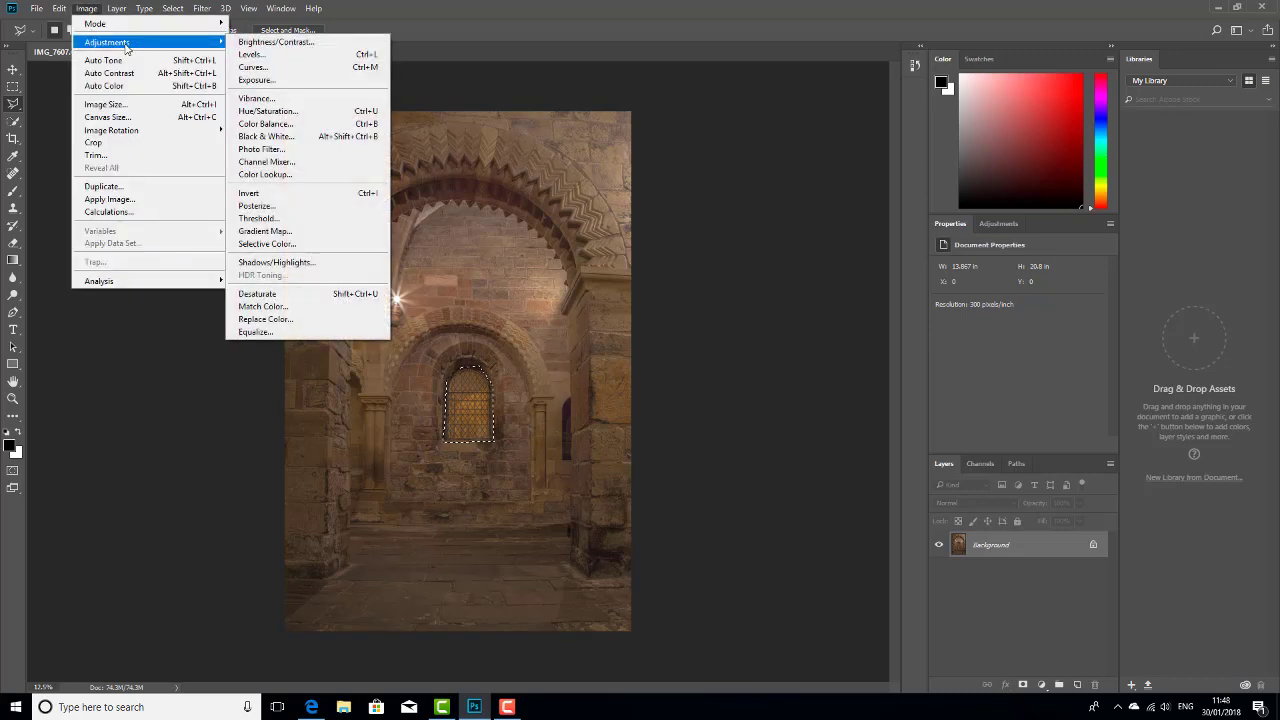
pyautogui.click(302, 111)
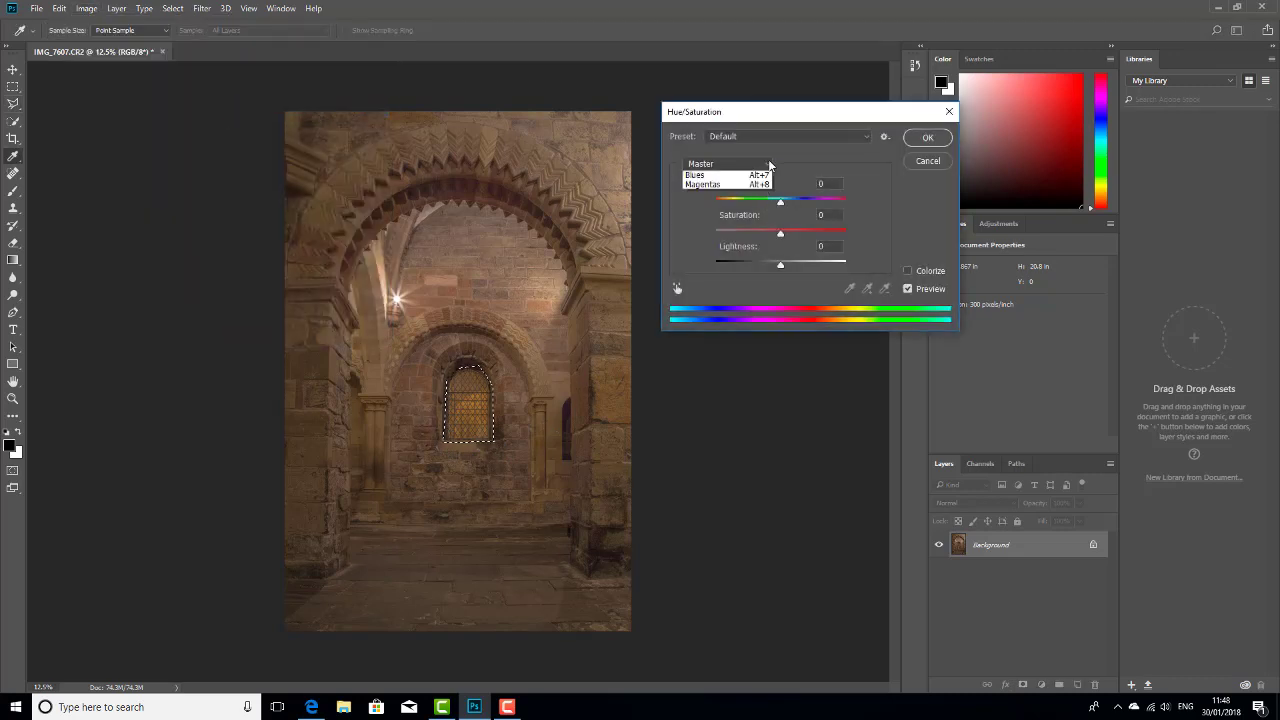
pyautogui.click(710, 182)
pyautogui.moveTo(780, 233); pyautogui.dragTo(855, 233)
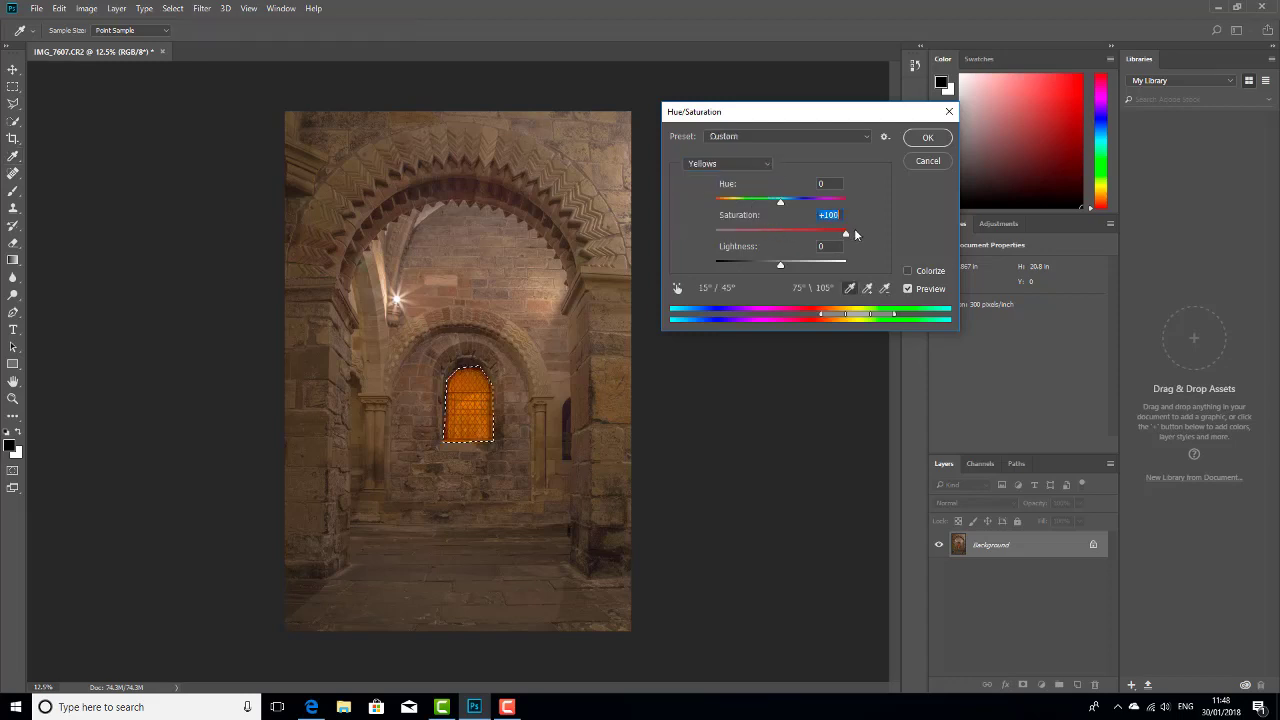
pyautogui.click(925, 139)
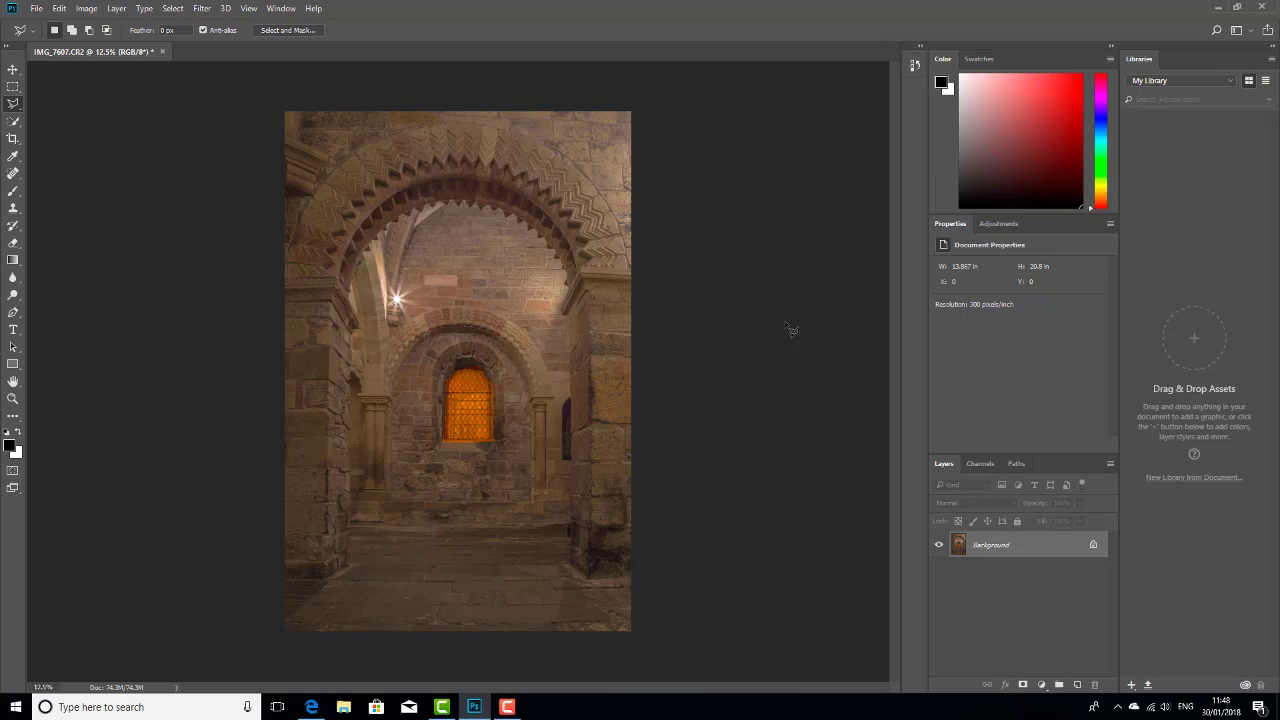
# Reselect the arched window and tone down its orange glow
pyautogui.hotkey('ctrl', '+')
pyautogui.hotkey('ctrl', '+')
pyautogui.hotkey('ctrl', '+')
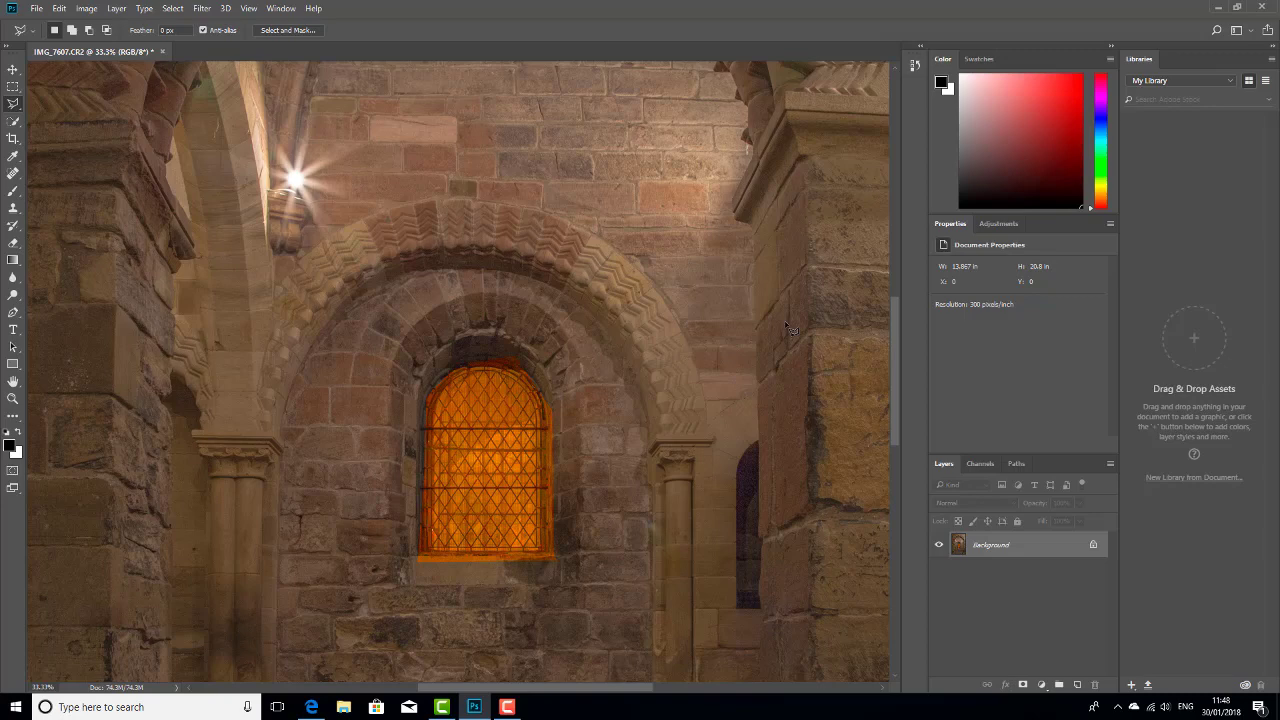
pyautogui.hotkey('ctrl', '-')
pyautogui.hotkey('ctrl', '-')
pyautogui.hotkey('ctrl', '-')
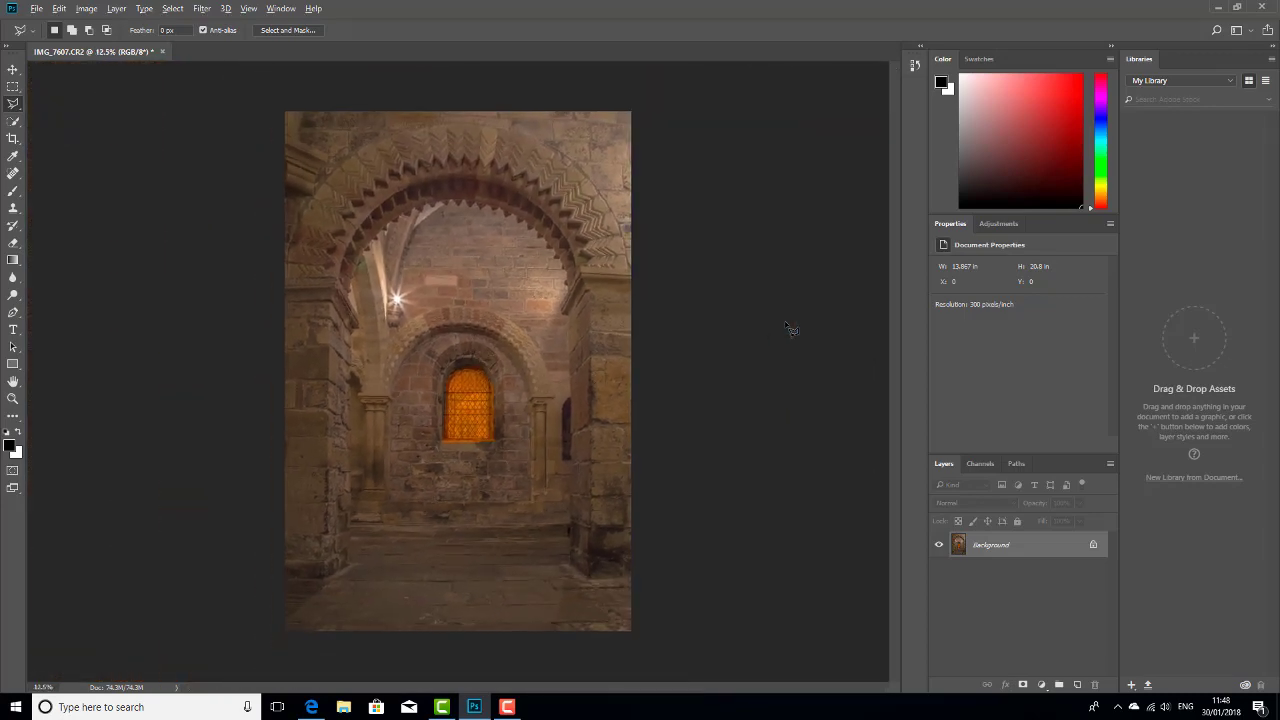
pyautogui.hotkey('ctrl', 'shift', 'd')
pyautogui.hotkey('ctrl', 'shift', 'u')
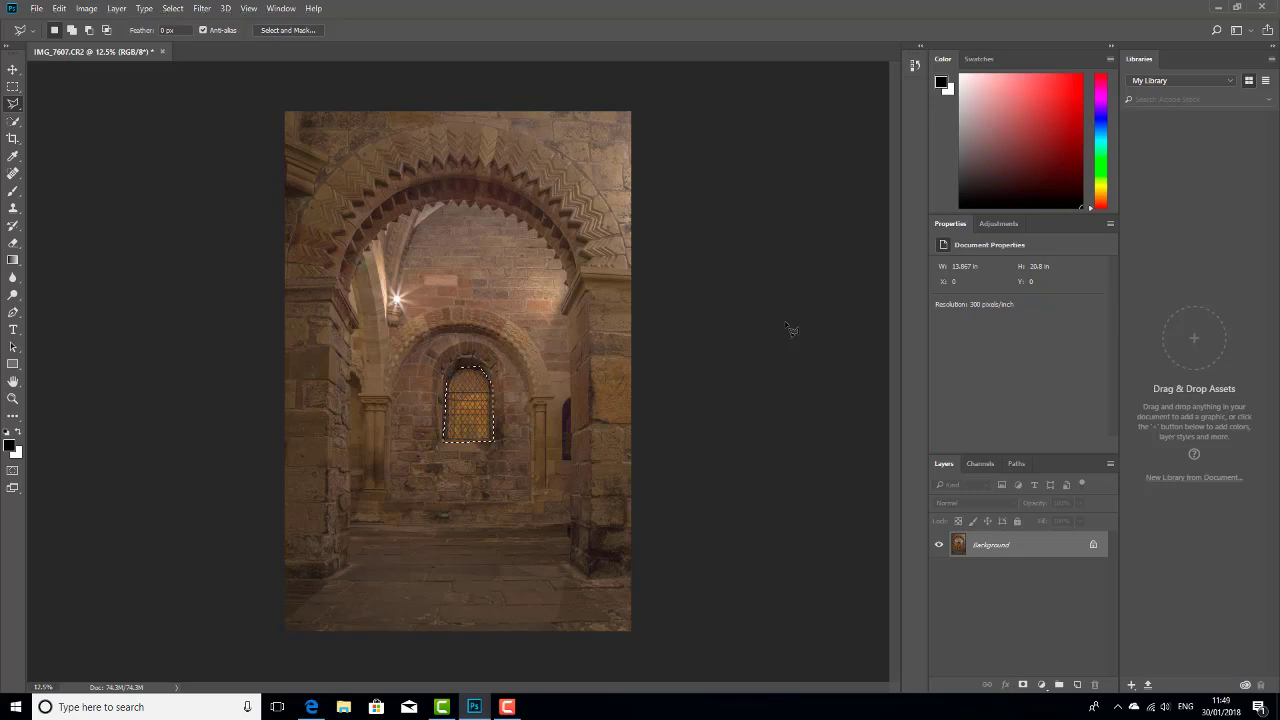
# Feather the window selection by 20 pixels
pyautogui.rightClick(468, 394)
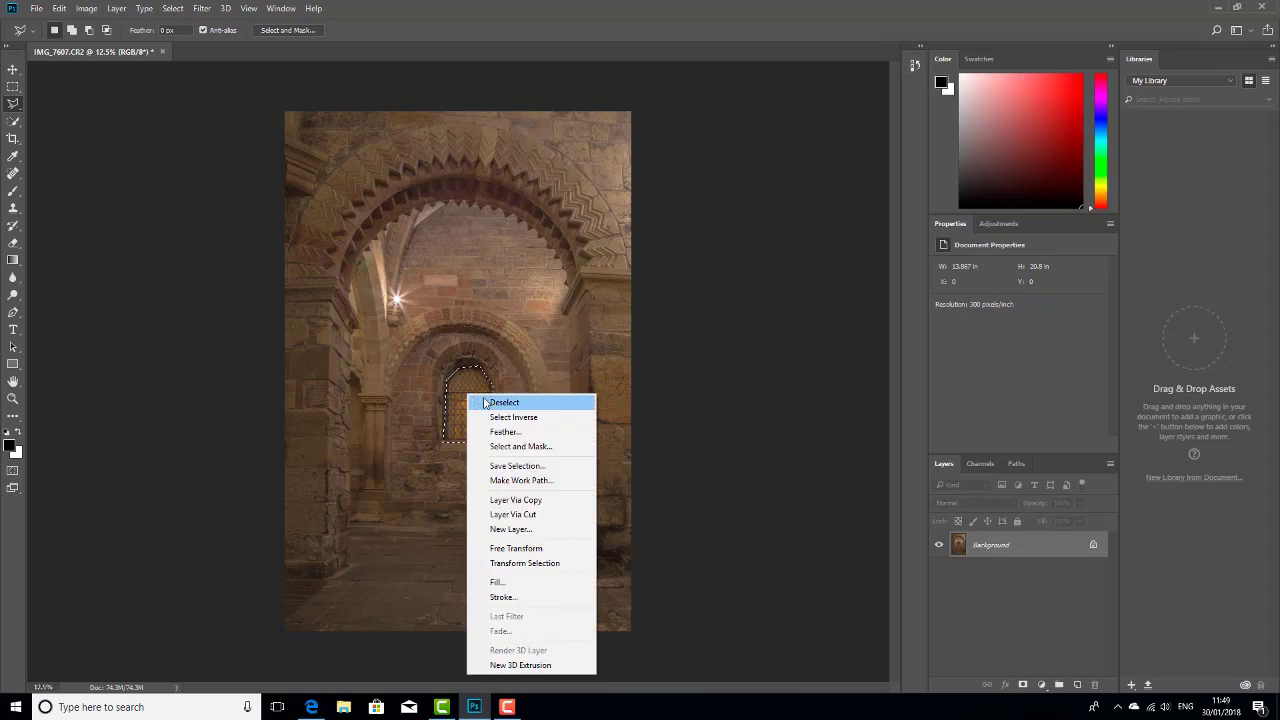
pyautogui.click(510, 434)
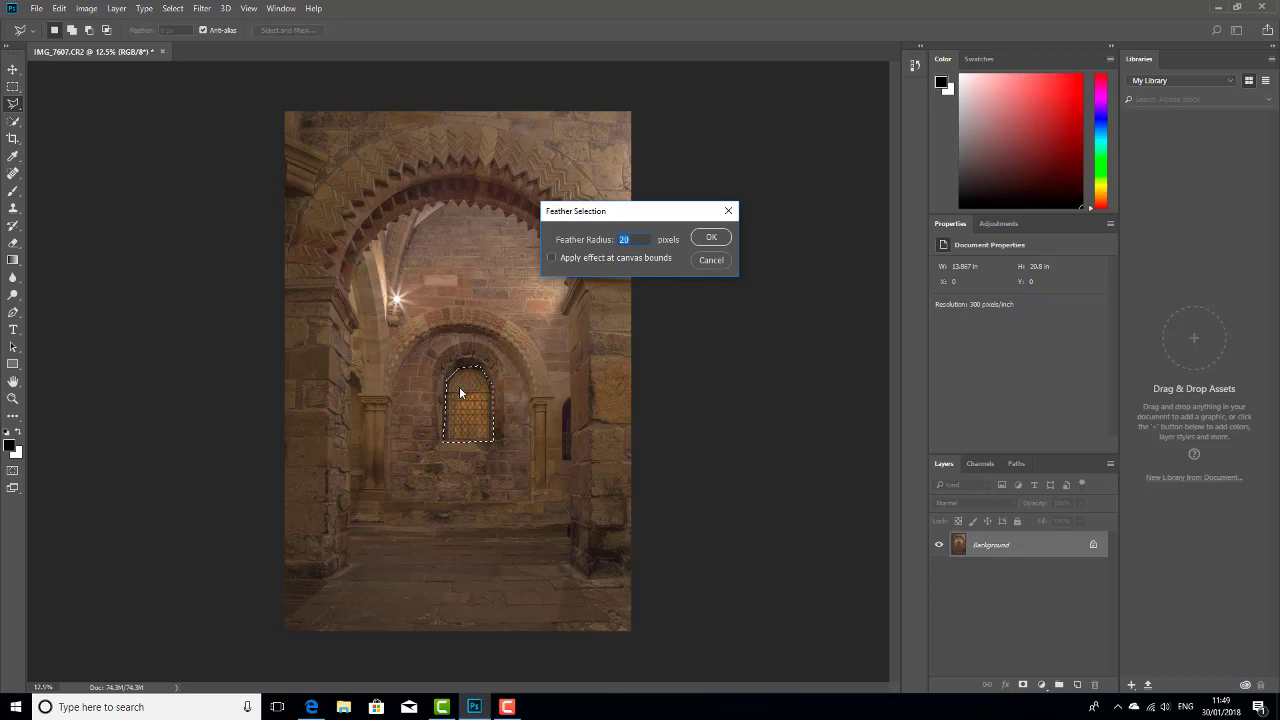
pyautogui.click(712, 237)
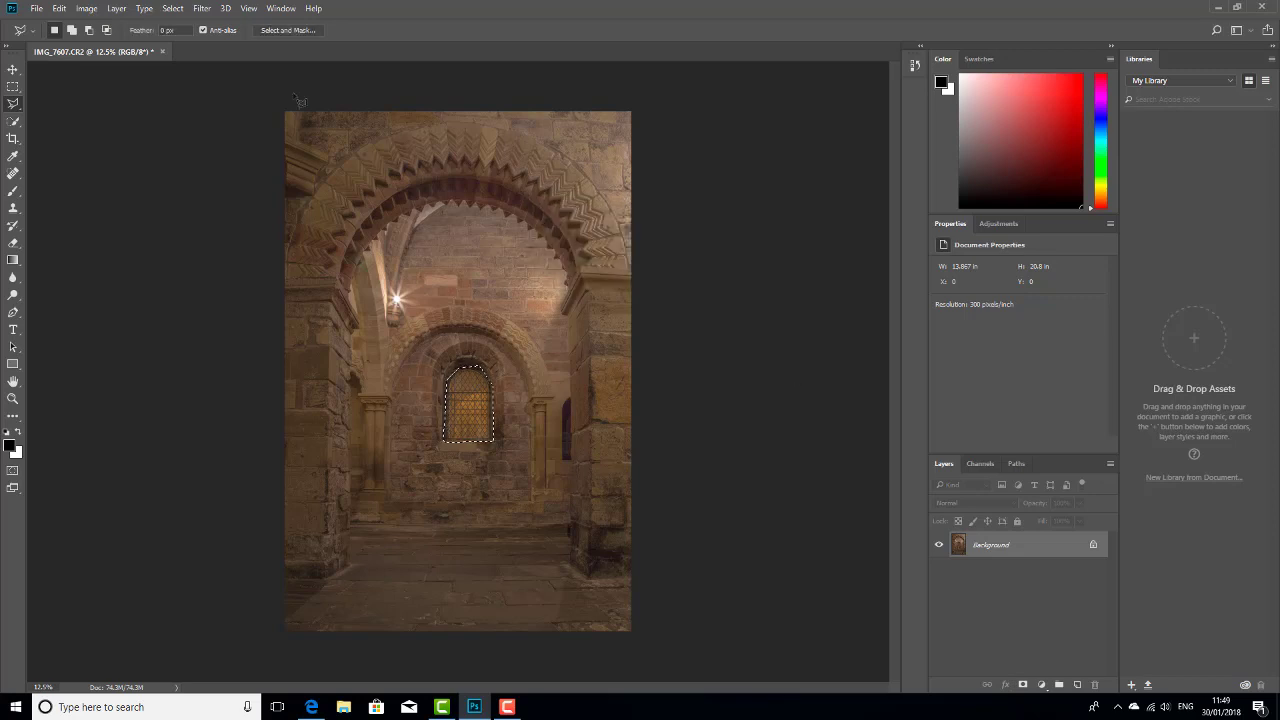
# Raise the window's Yellows saturation to about +35 in Hue/Saturation
pyautogui.click(86, 8)
pyautogui.moveTo(108, 42)
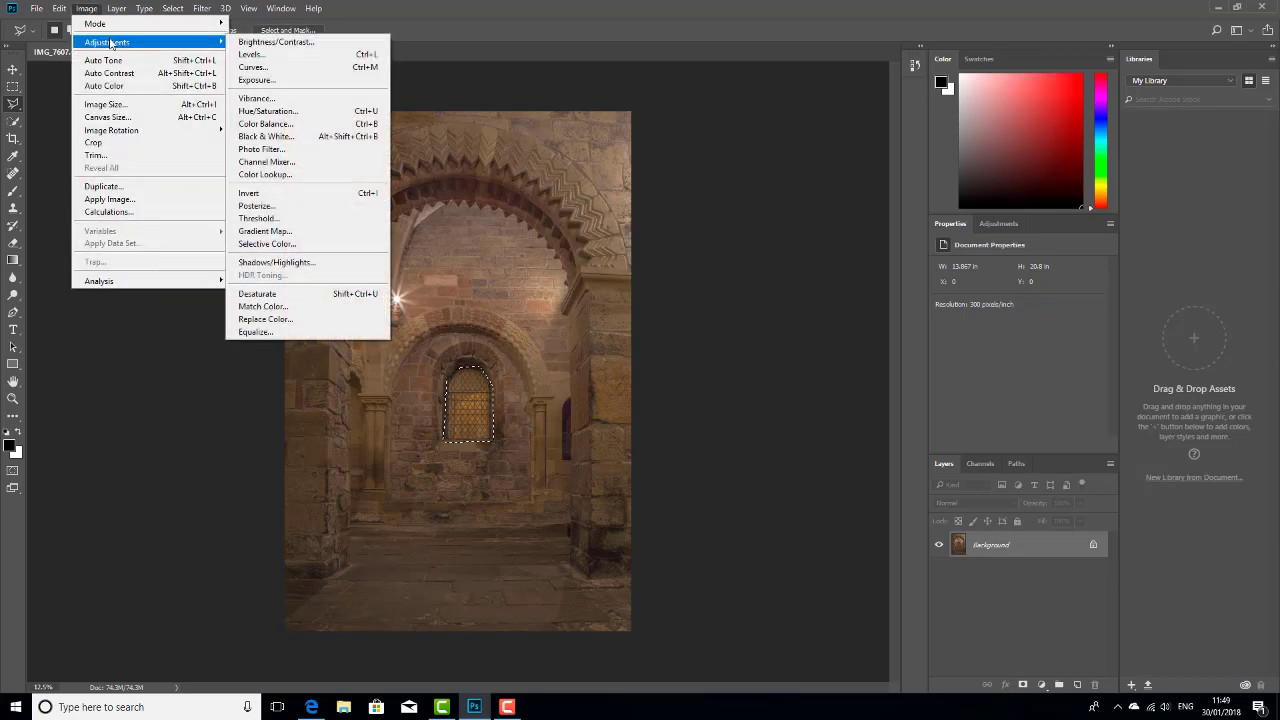
pyautogui.click(252, 110)
pyautogui.click(728, 163)
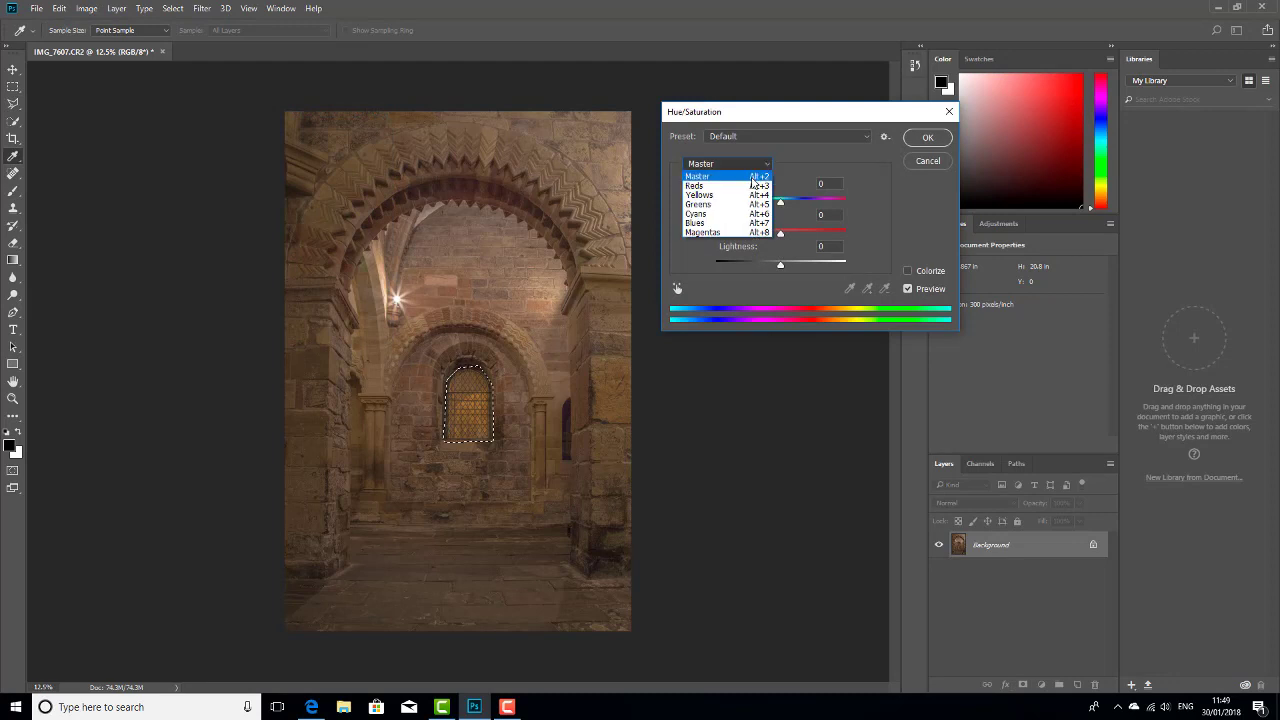
pyautogui.click(720, 187)
pyautogui.moveTo(780, 235); pyautogui.dragTo(800, 244)
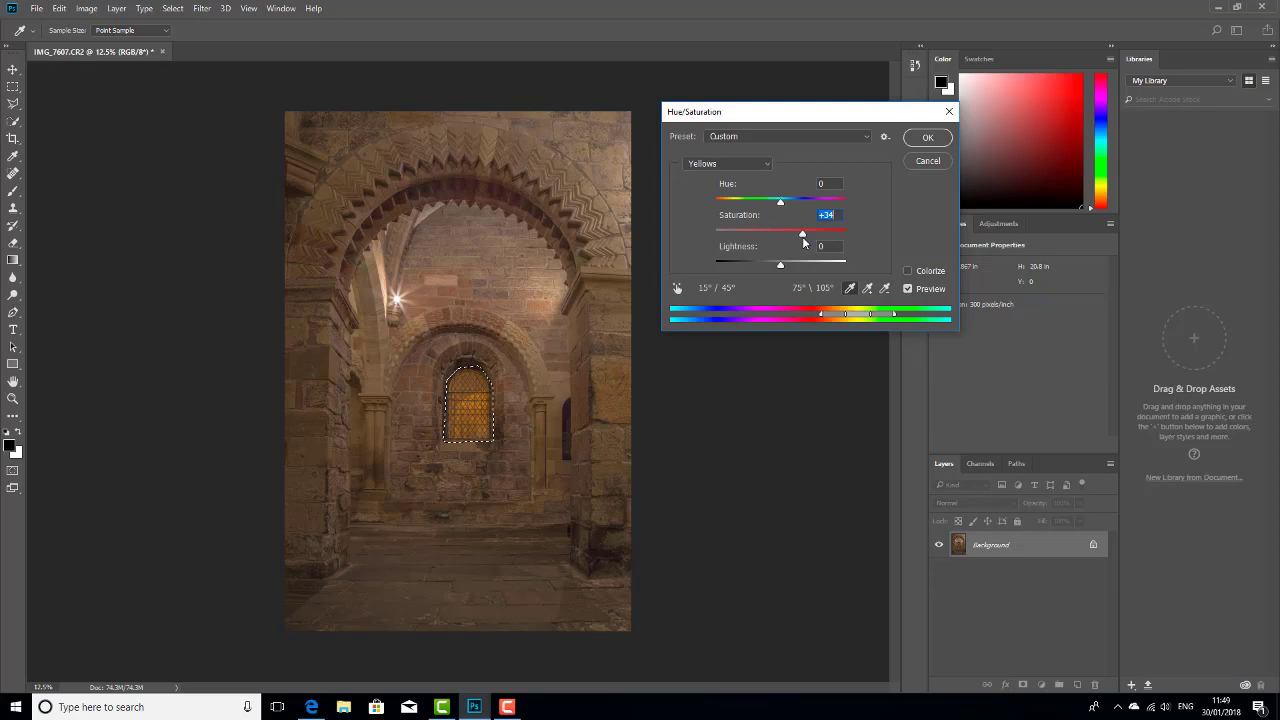
pyautogui.moveTo(801, 236); pyautogui.dragTo(800, 237)
pyautogui.moveTo(797, 238); pyautogui.dragTo(806, 233)
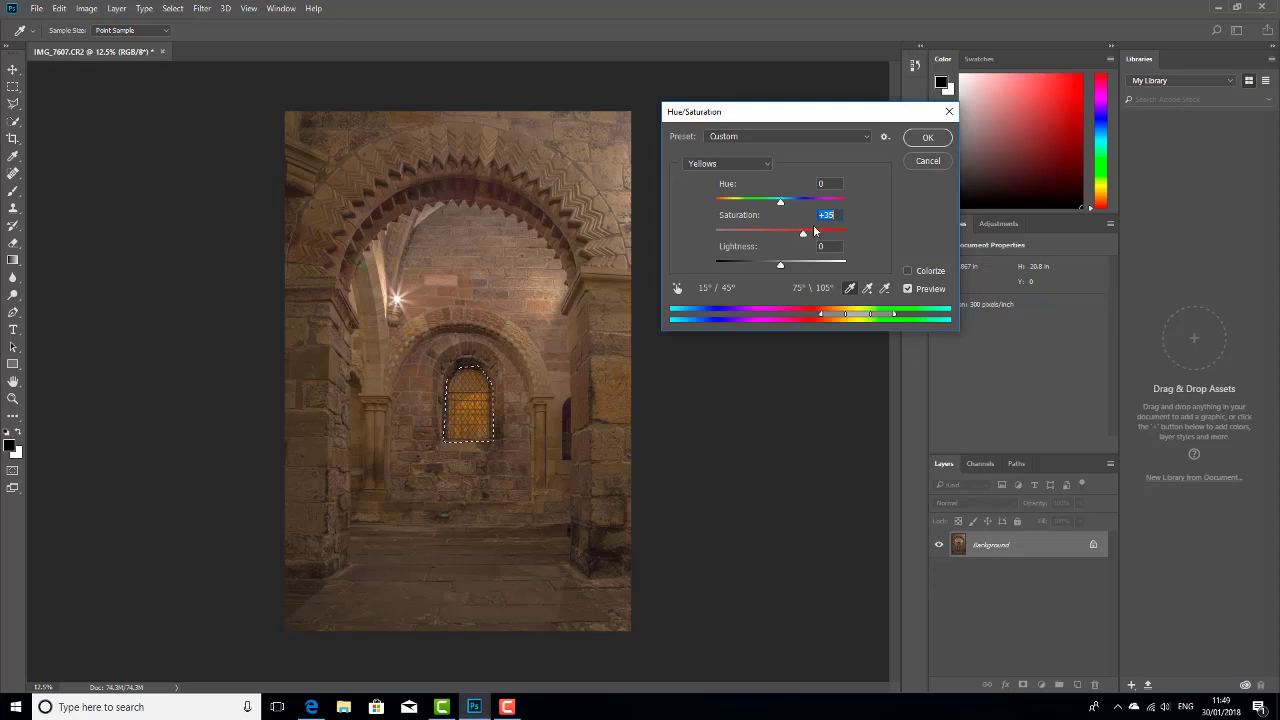
pyautogui.click(928, 137)
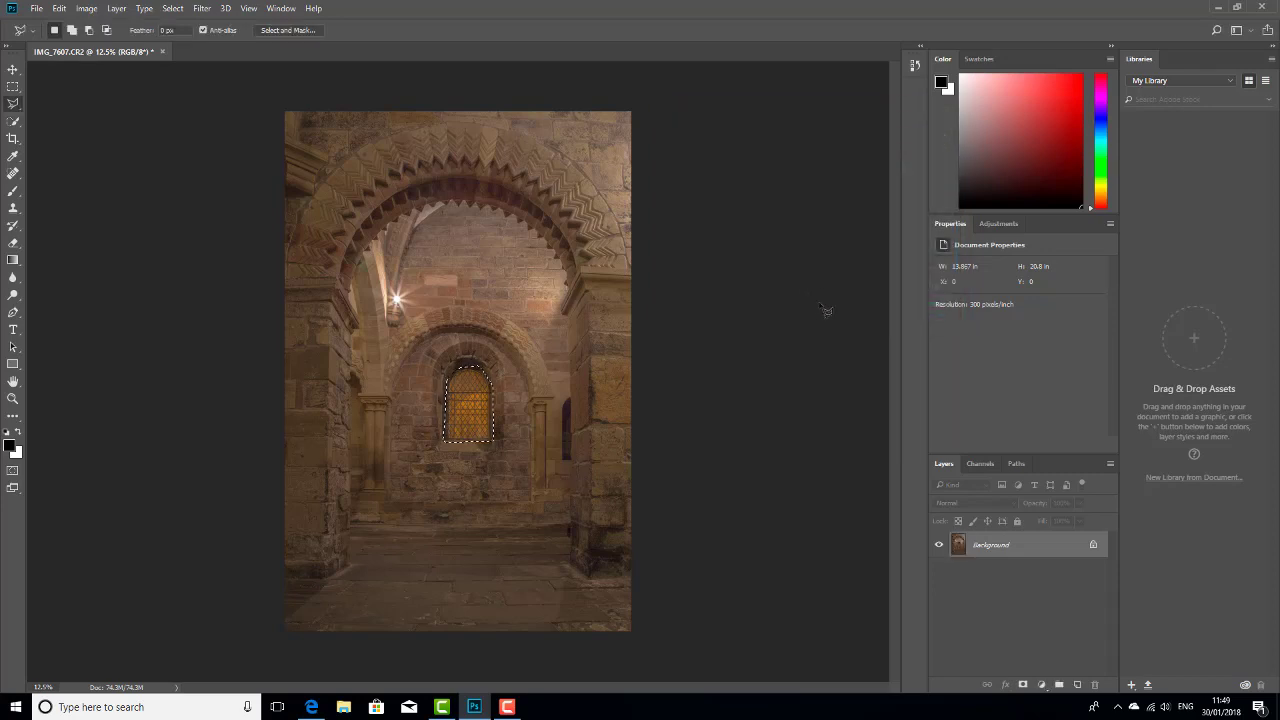
# Deselect the window and zoom in to check its richer yellow-orange glow
pyautogui.hotkey('ctrl', 'd')
pyautogui.hotkey('ctrl', '+')
pyautogui.hotkey('ctrl', '+')
pyautogui.hotkey('ctrl', '+')
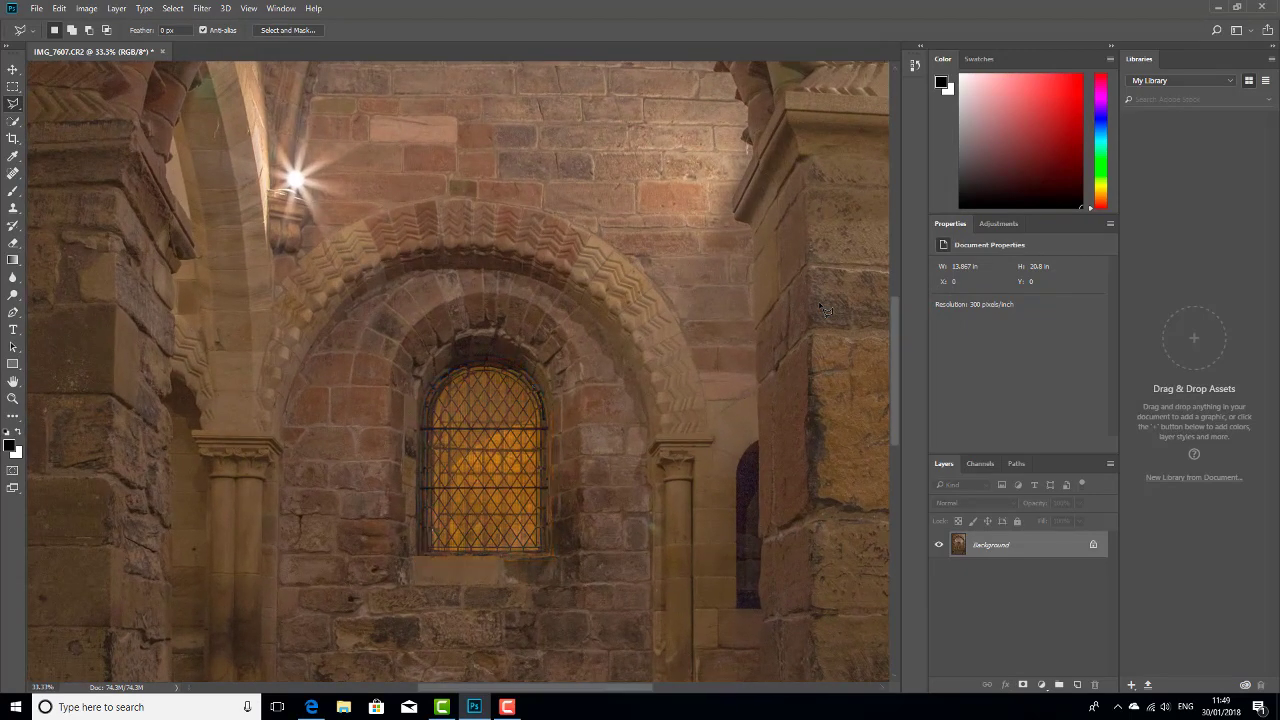
pyautogui.hotkey('ctrl', '+')
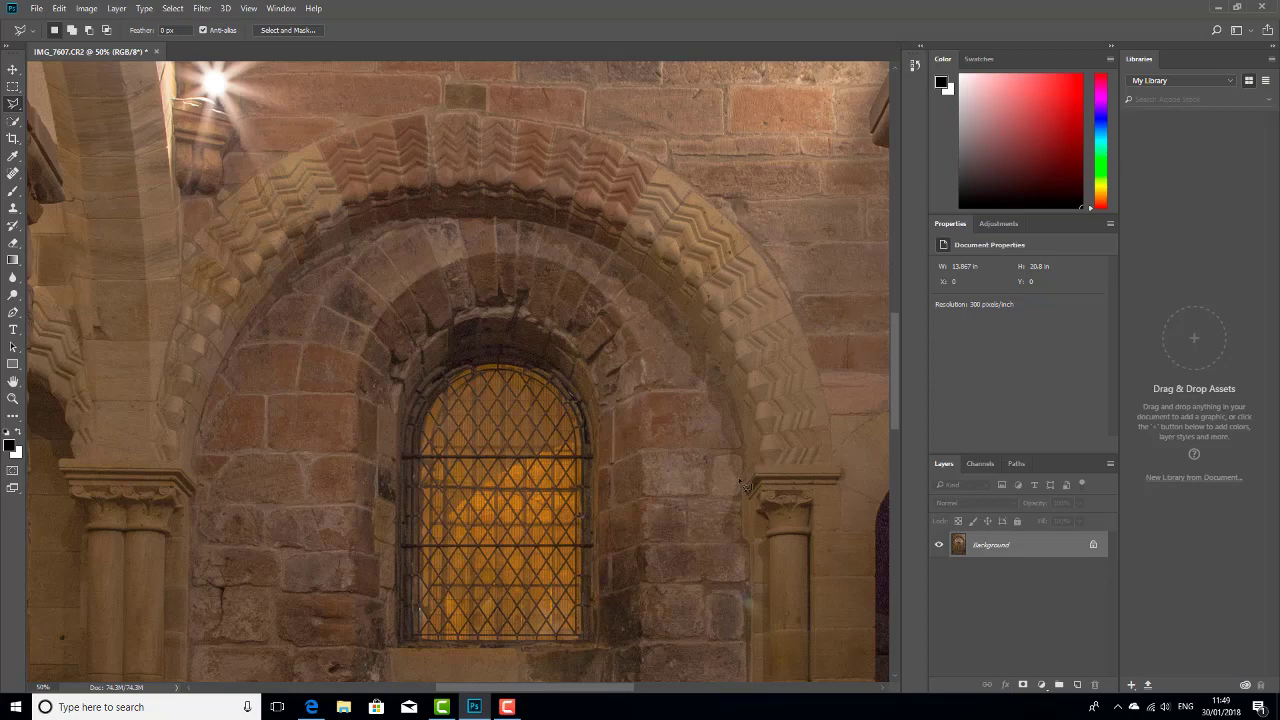
pyautogui.hotkey('ctrl', '-')
pyautogui.hotkey('ctrl', '-')
pyautogui.hotkey('ctrl', '-')
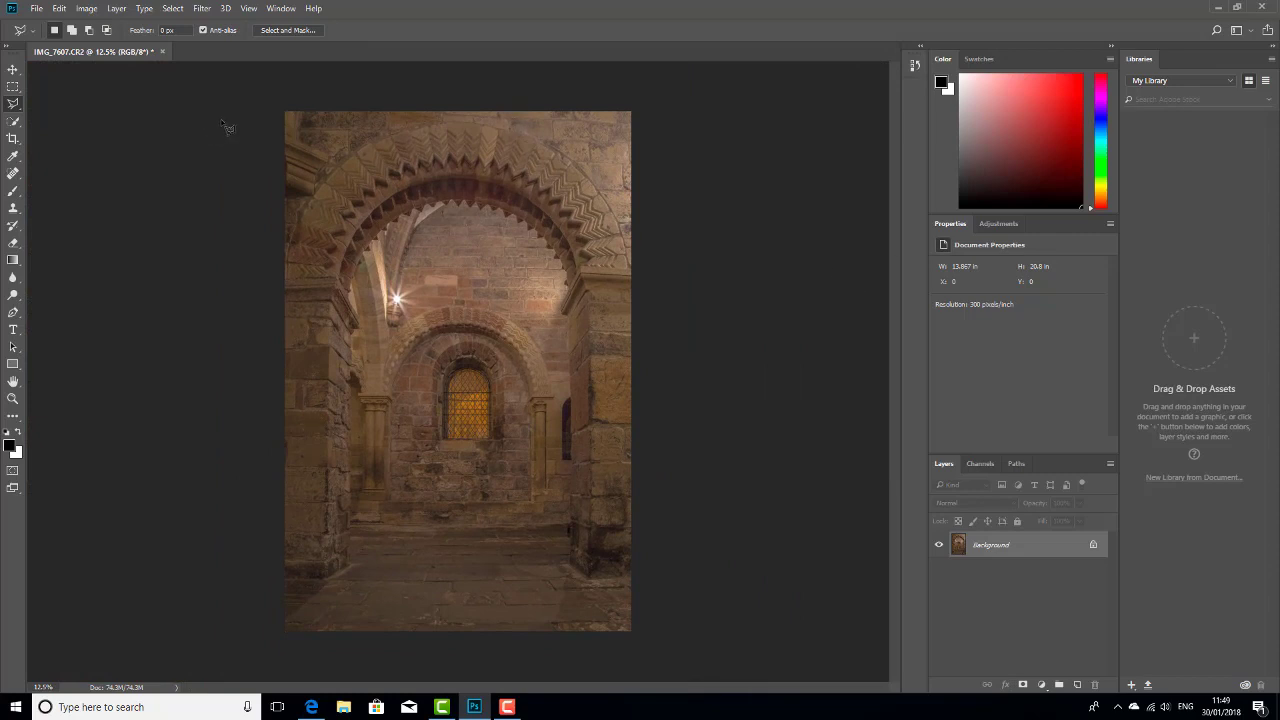
# Apply Brightness/Contrast with Brightness 34 and Contrast left at 0
pyautogui.click(86, 8)
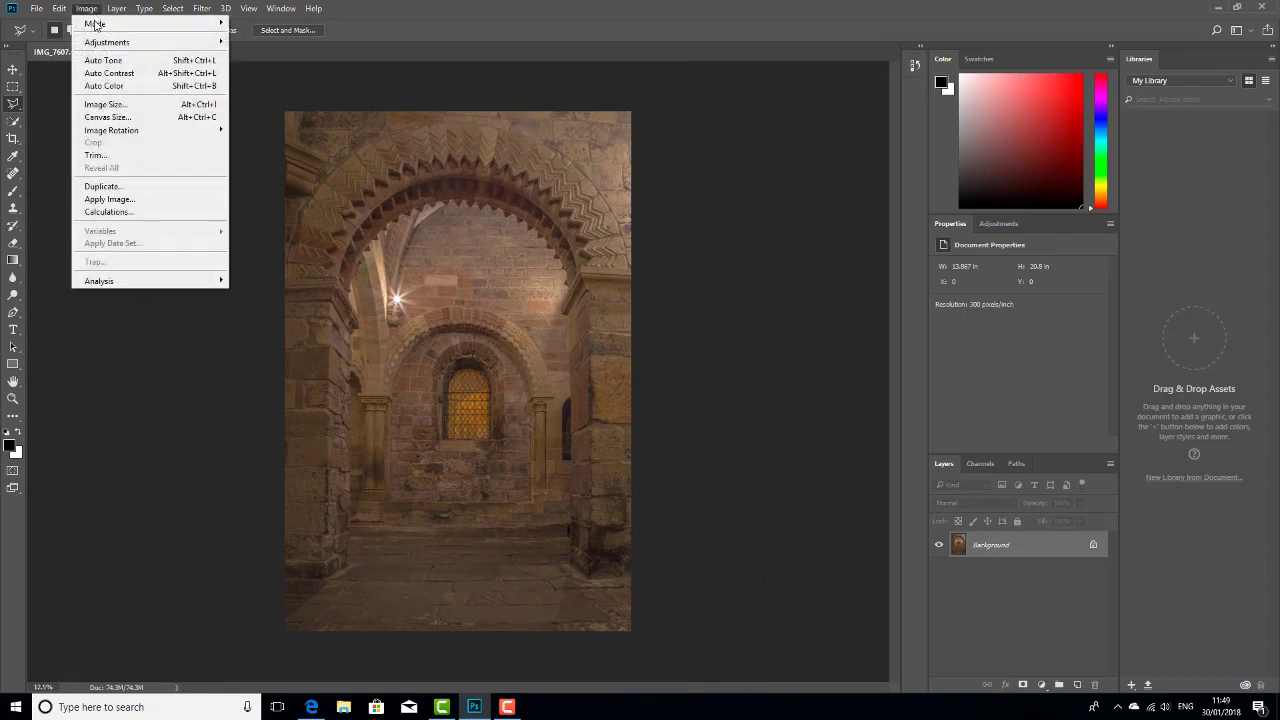
pyautogui.moveTo(112, 45)
pyautogui.click(270, 42)
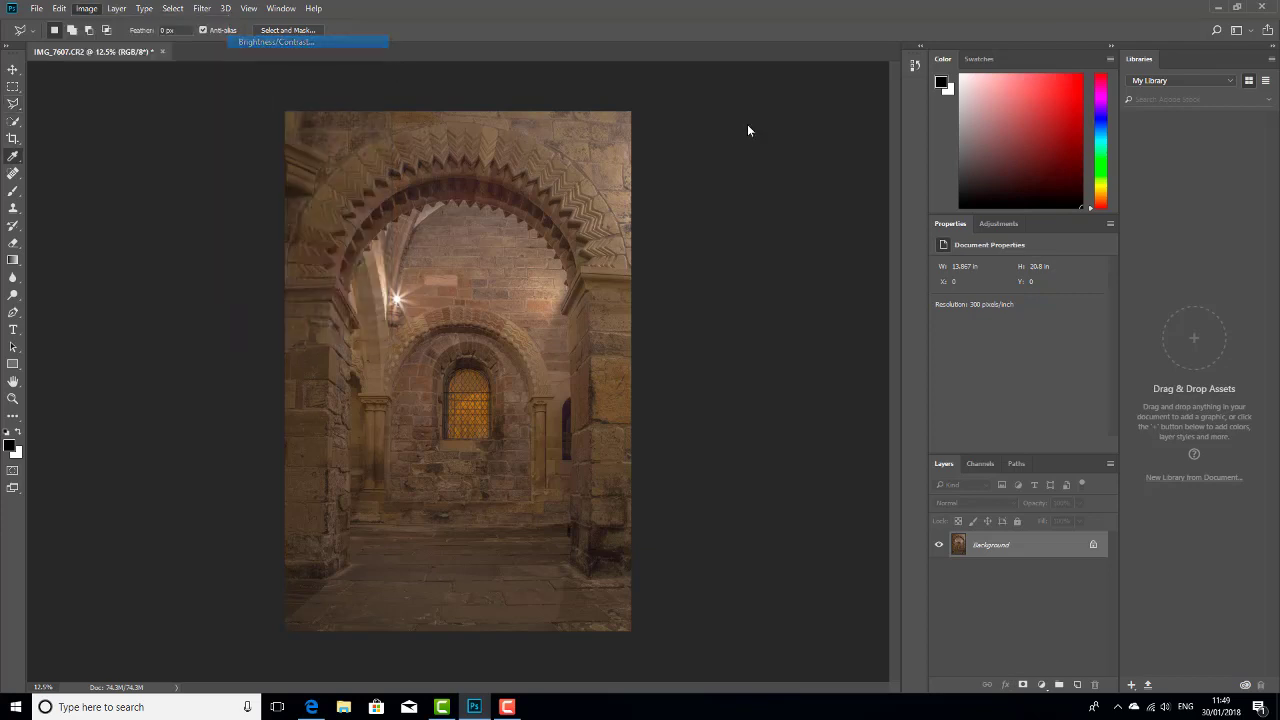
pyautogui.moveTo(745, 173); pyautogui.dragTo(747, 206)
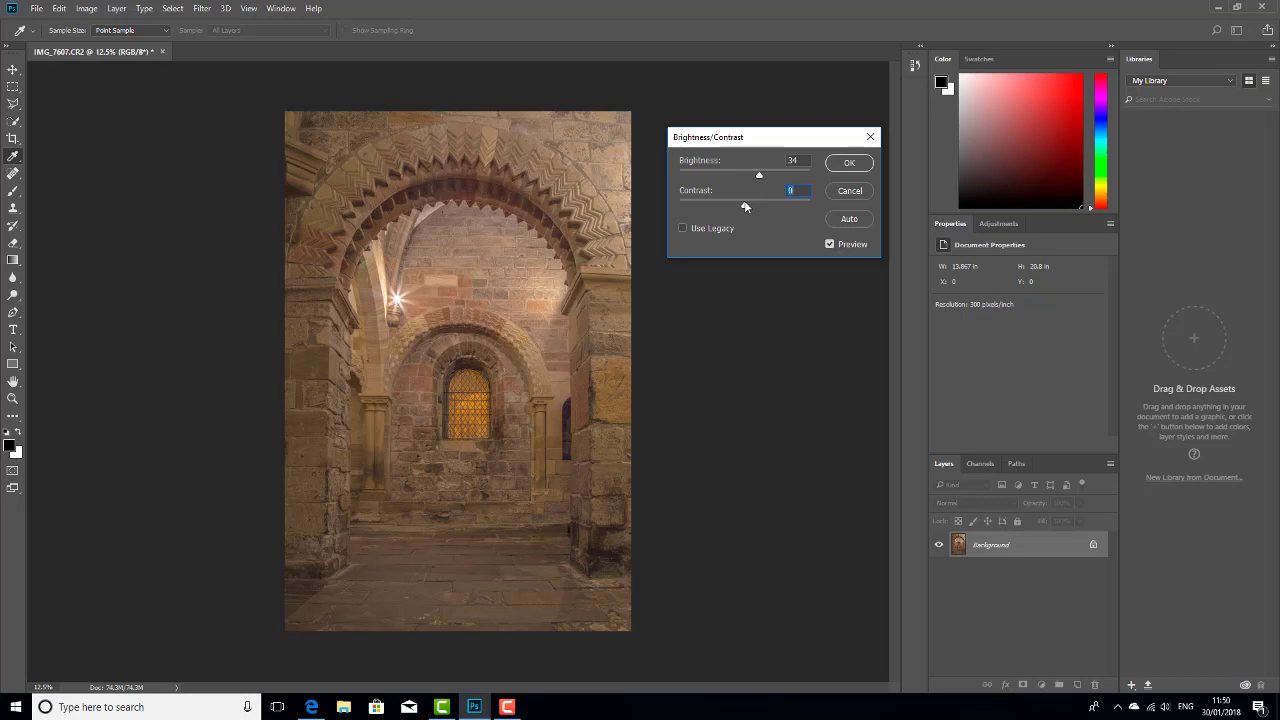
pyautogui.click(851, 164)
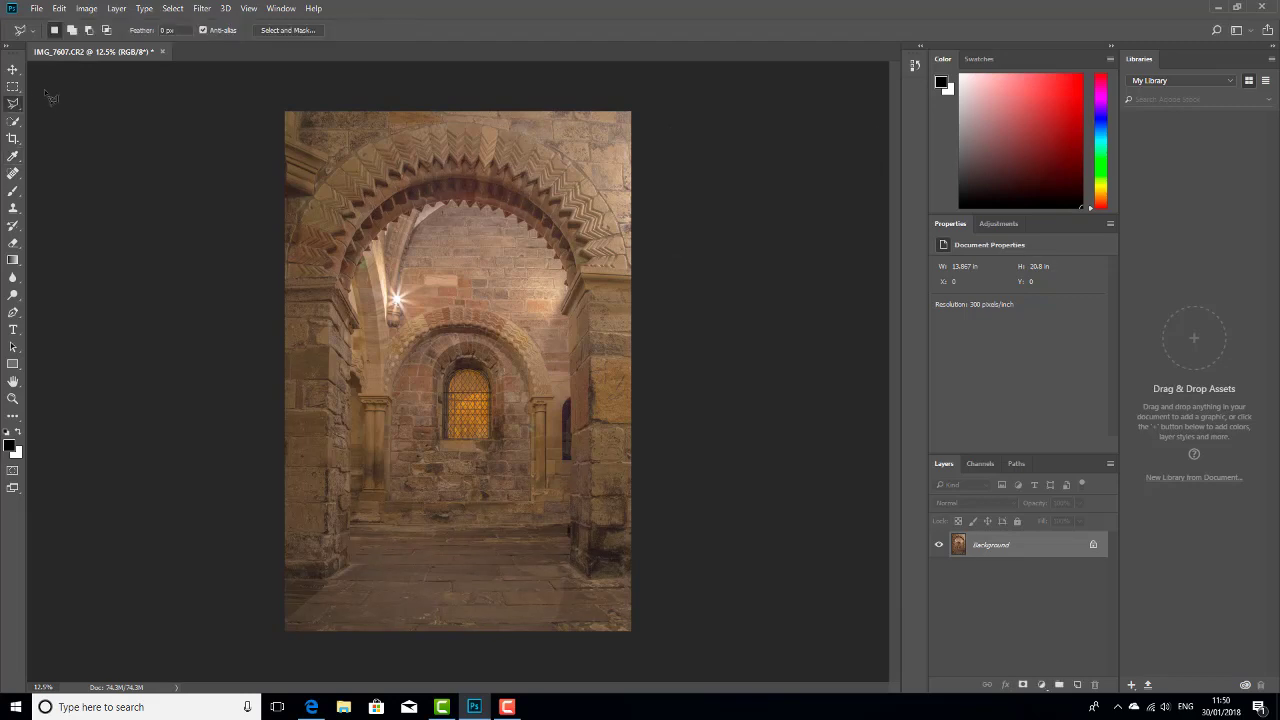
# Boost the photo's vibrance to +50 and select the Gradient tool
pyautogui.click(86, 8)
pyautogui.moveTo(105, 43)
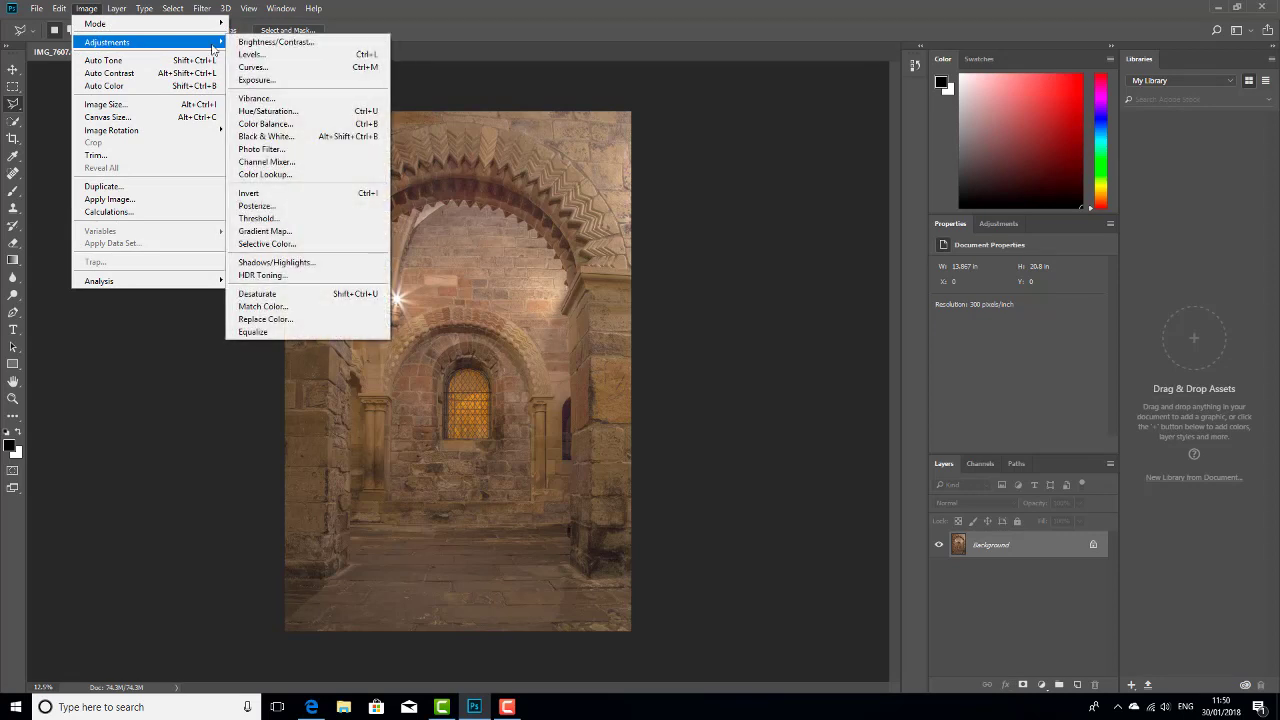
pyautogui.click(272, 97)
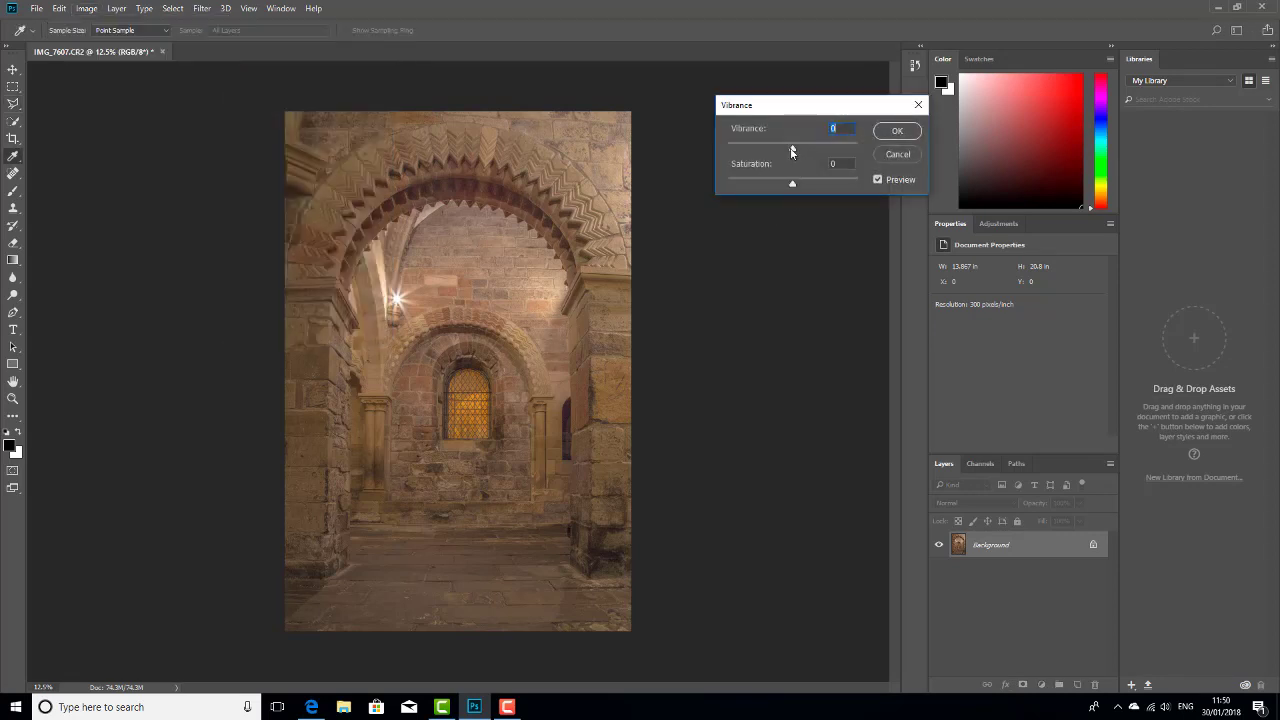
pyautogui.moveTo(793, 148); pyautogui.dragTo(837, 150)
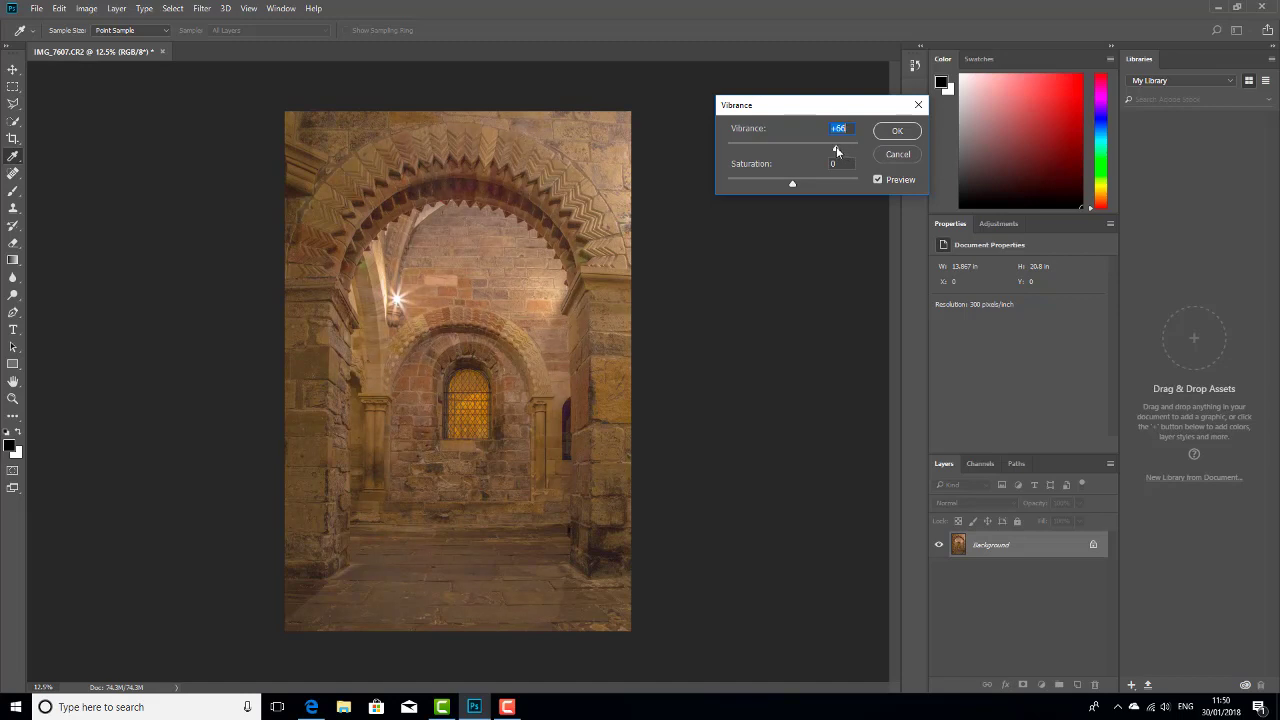
pyautogui.click(897, 131)
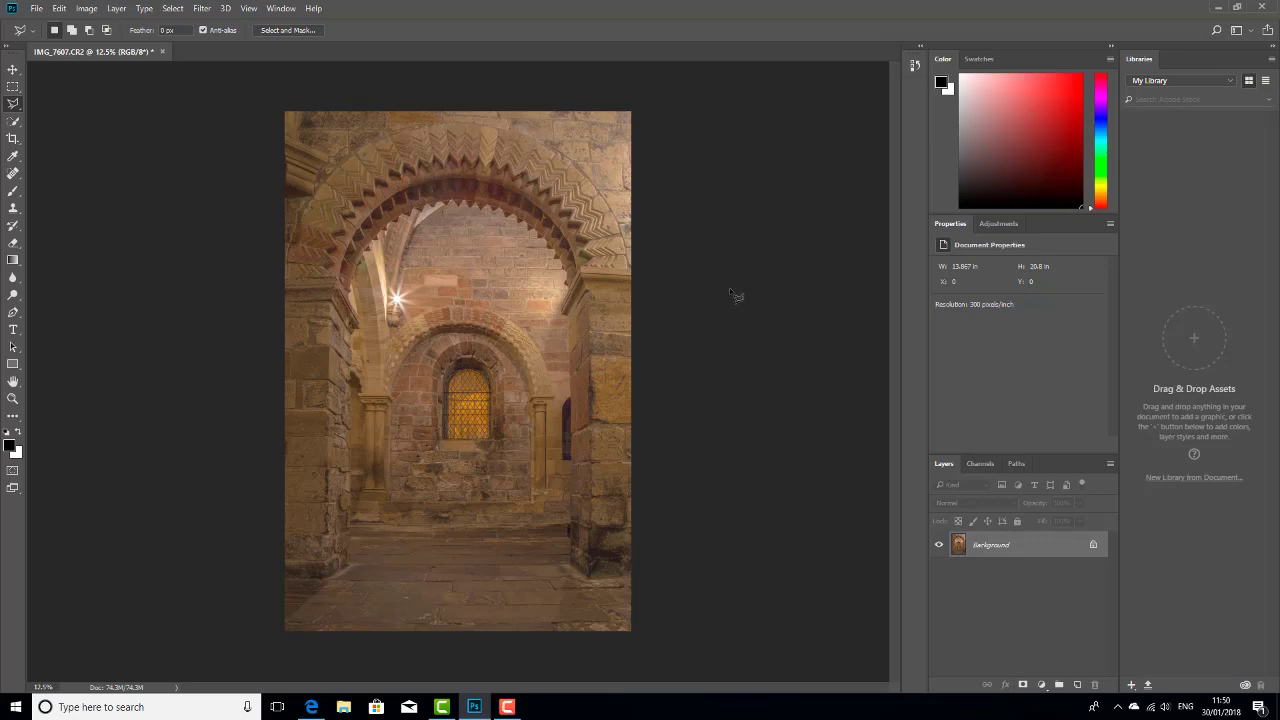
pyautogui.click(13, 260)
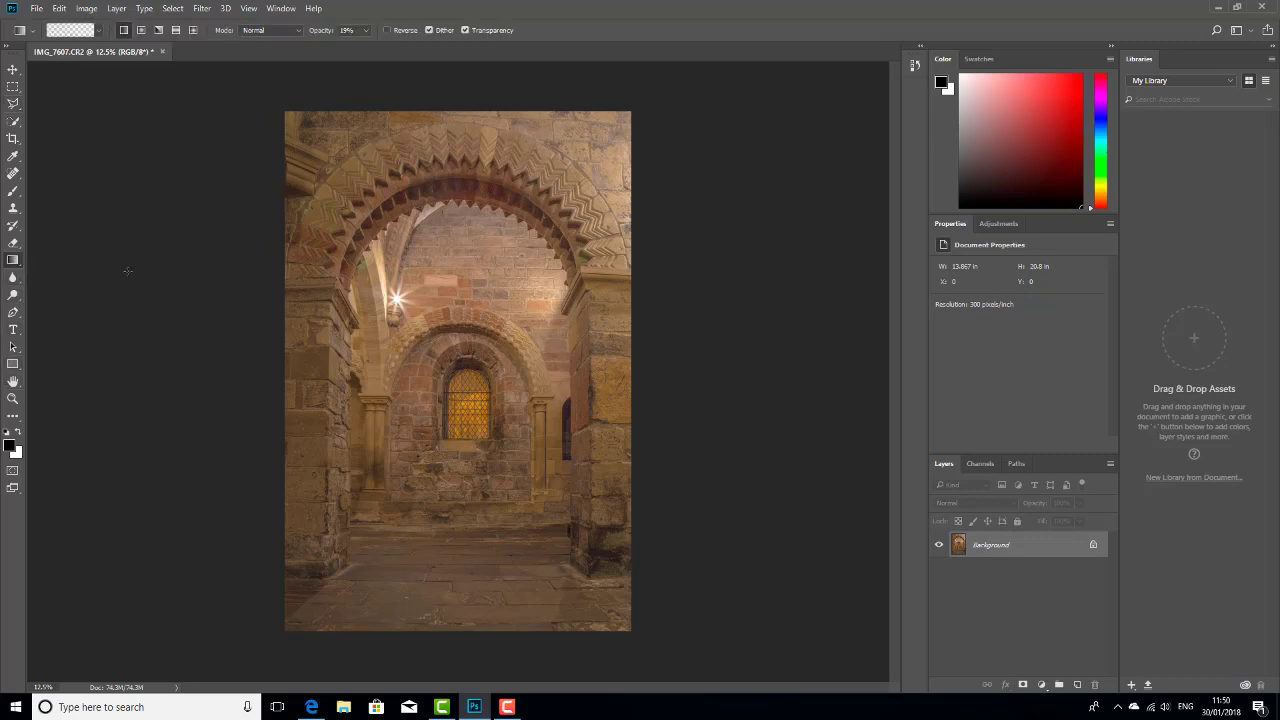
# Try a purple-to-yellow gradient preset across the photo, undo it, and reopen the presets
pyautogui.click(99, 30)
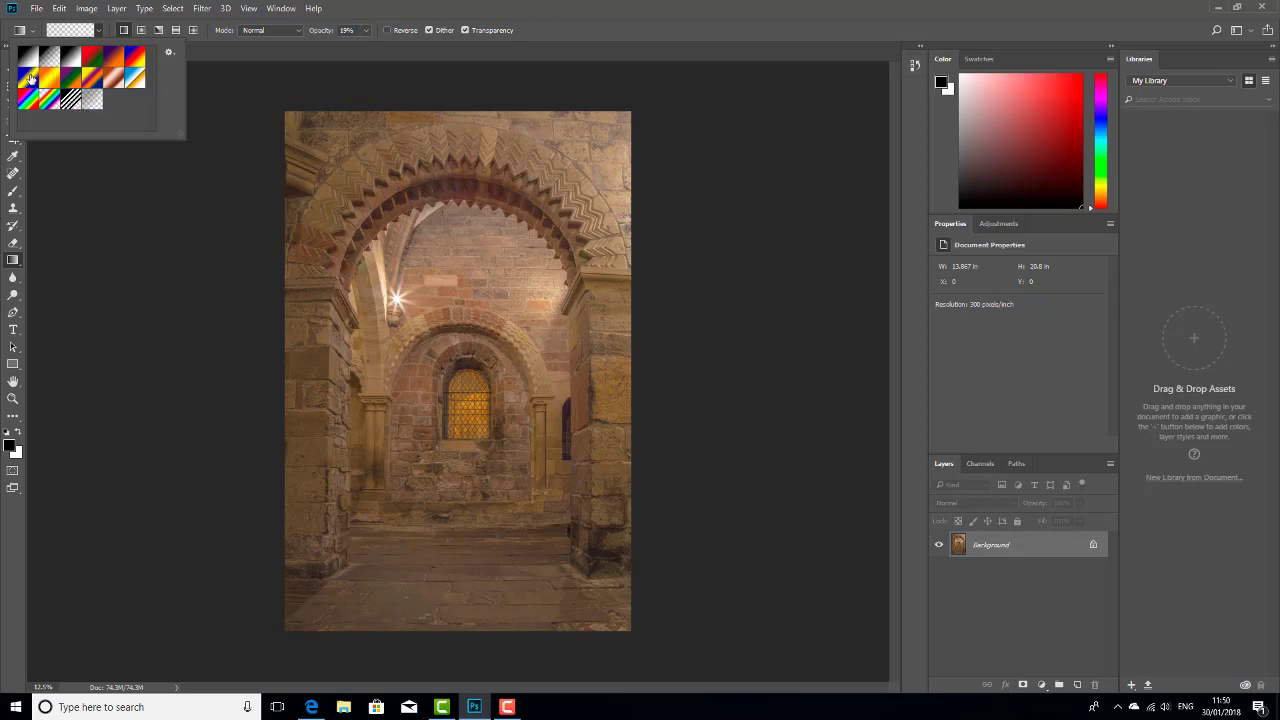
pyautogui.click(93, 227)
pyautogui.moveTo(229, 151); pyautogui.dragTo(948, 407)
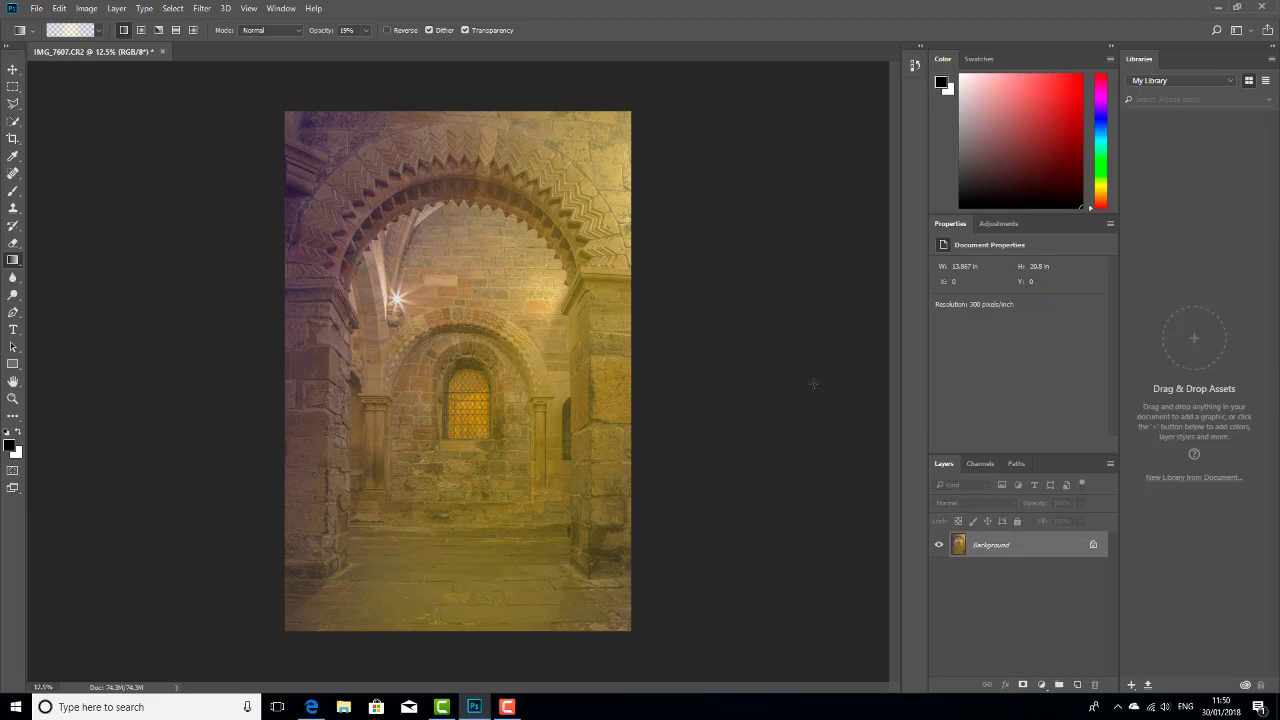
pyautogui.hotkey('ctrl', 'z')
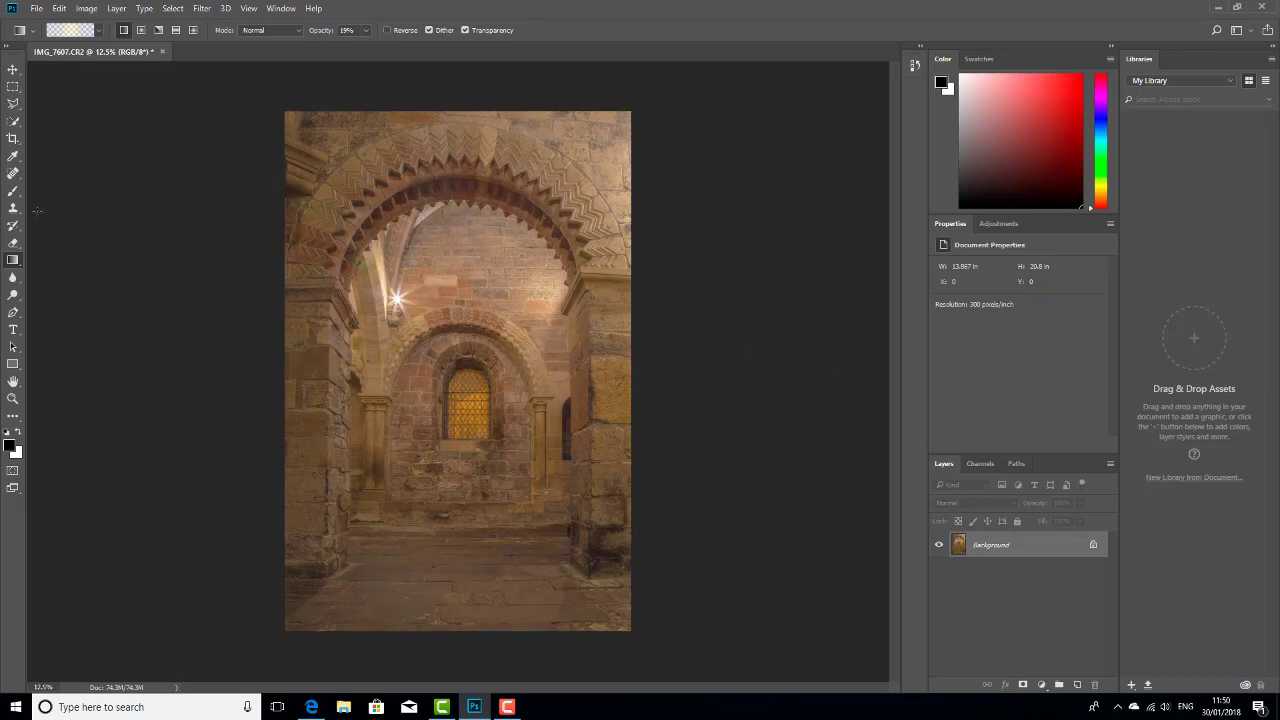
pyautogui.click(100, 32)
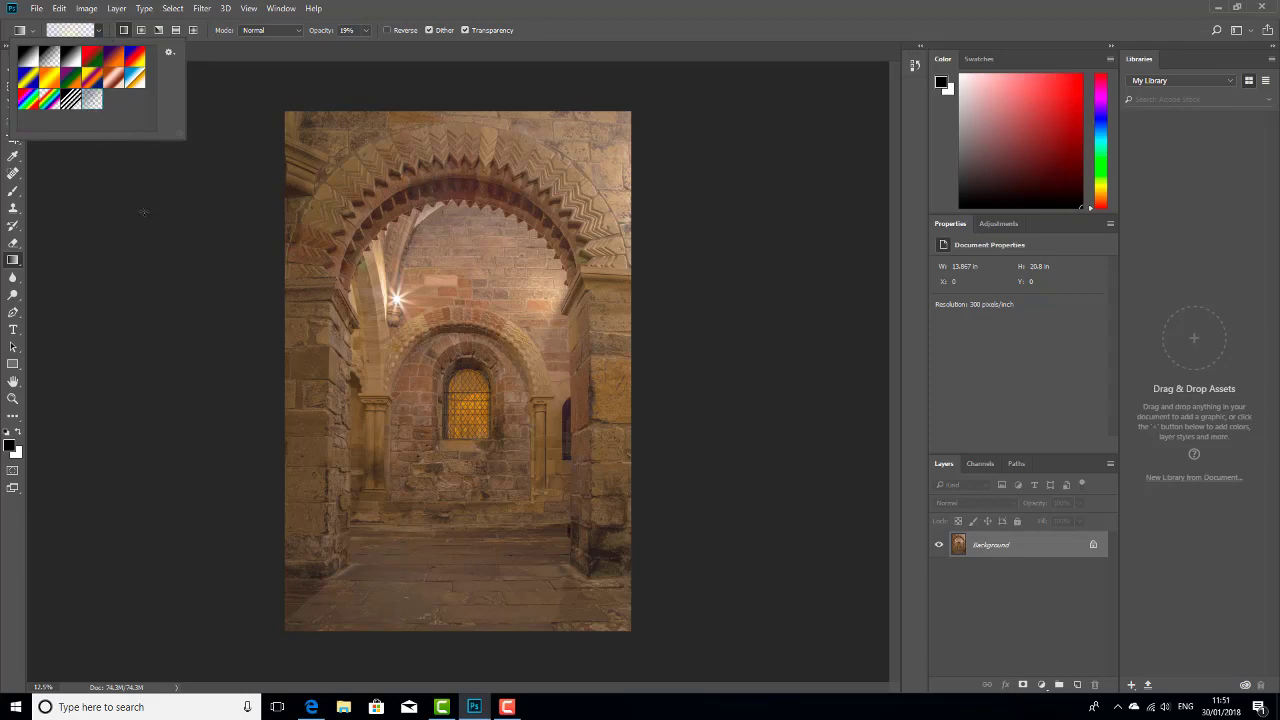
# Try red as the foreground colour with two darkening gradients, then undo them
pyautogui.click(278, 281)
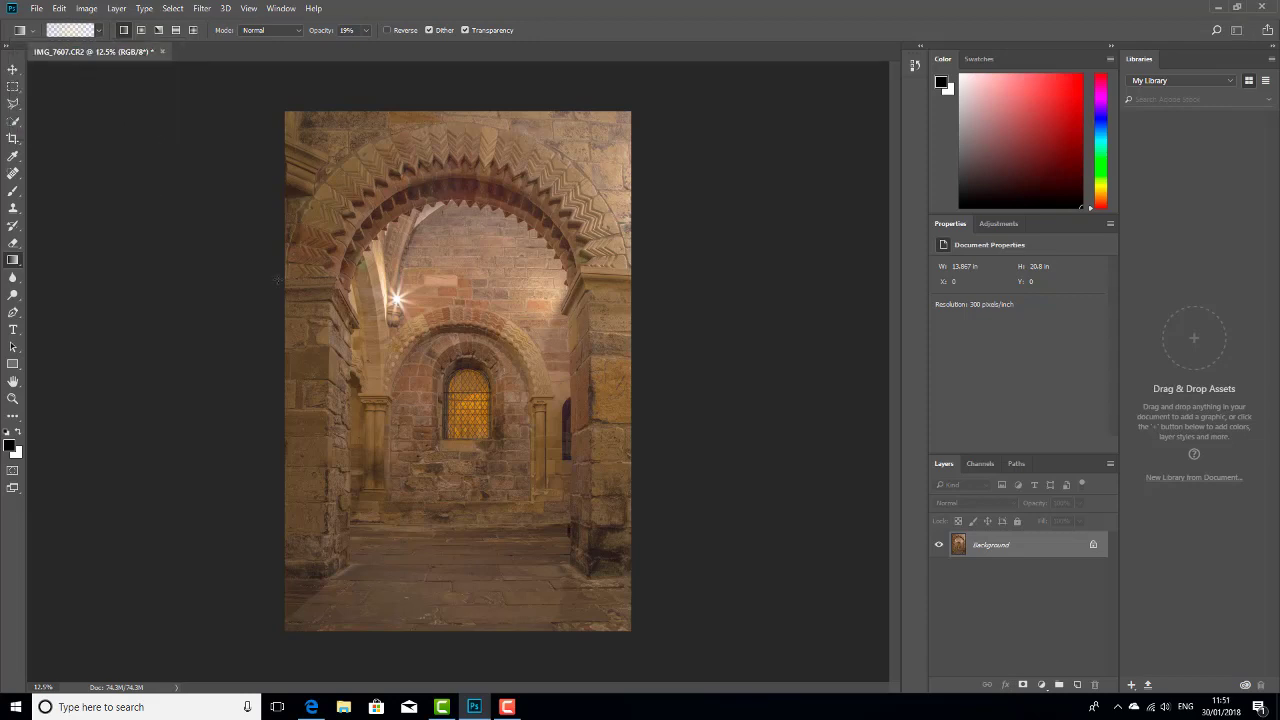
pyautogui.click(10, 449)
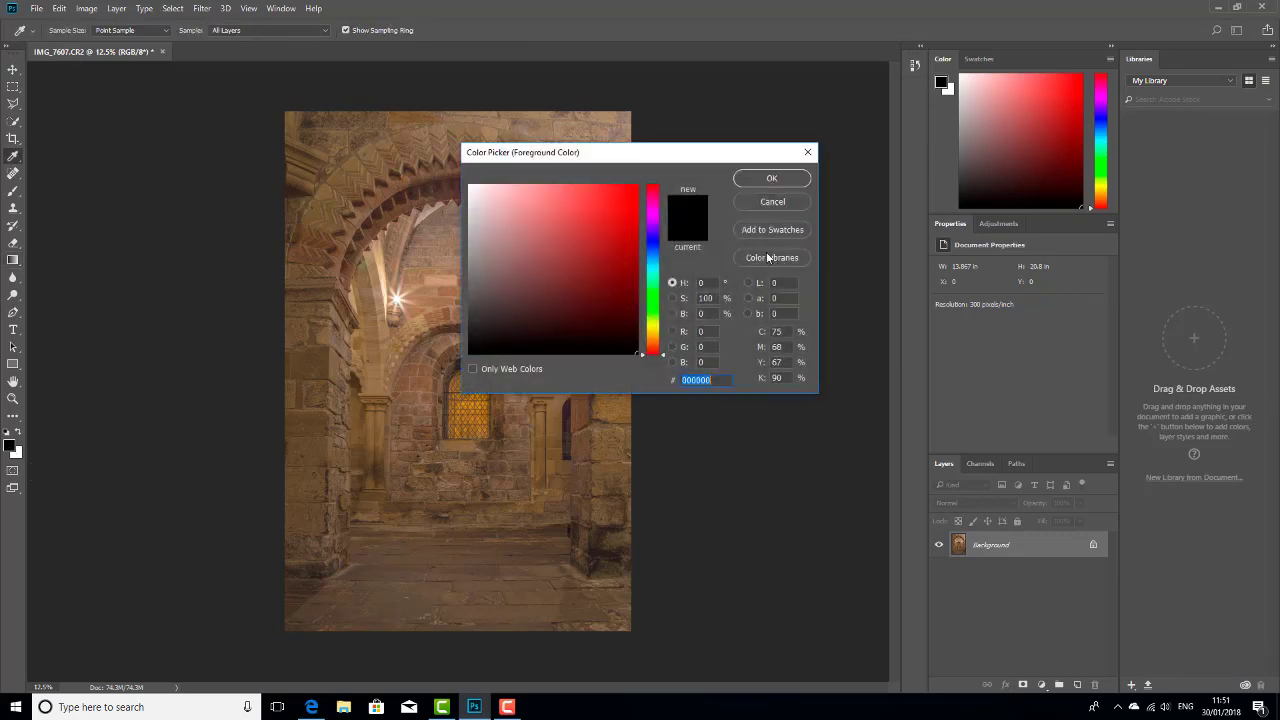
pyautogui.click(609, 201)
pyautogui.click(789, 178)
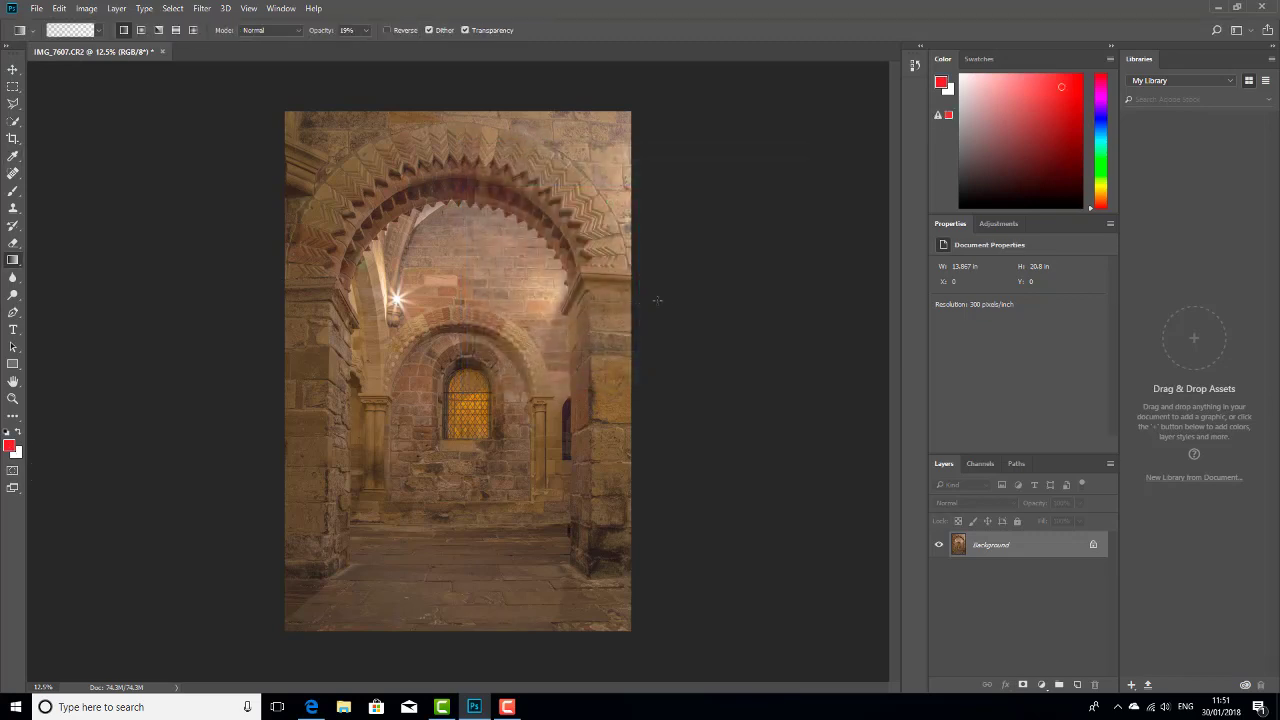
pyautogui.moveTo(658, 306); pyautogui.dragTo(271, 349)
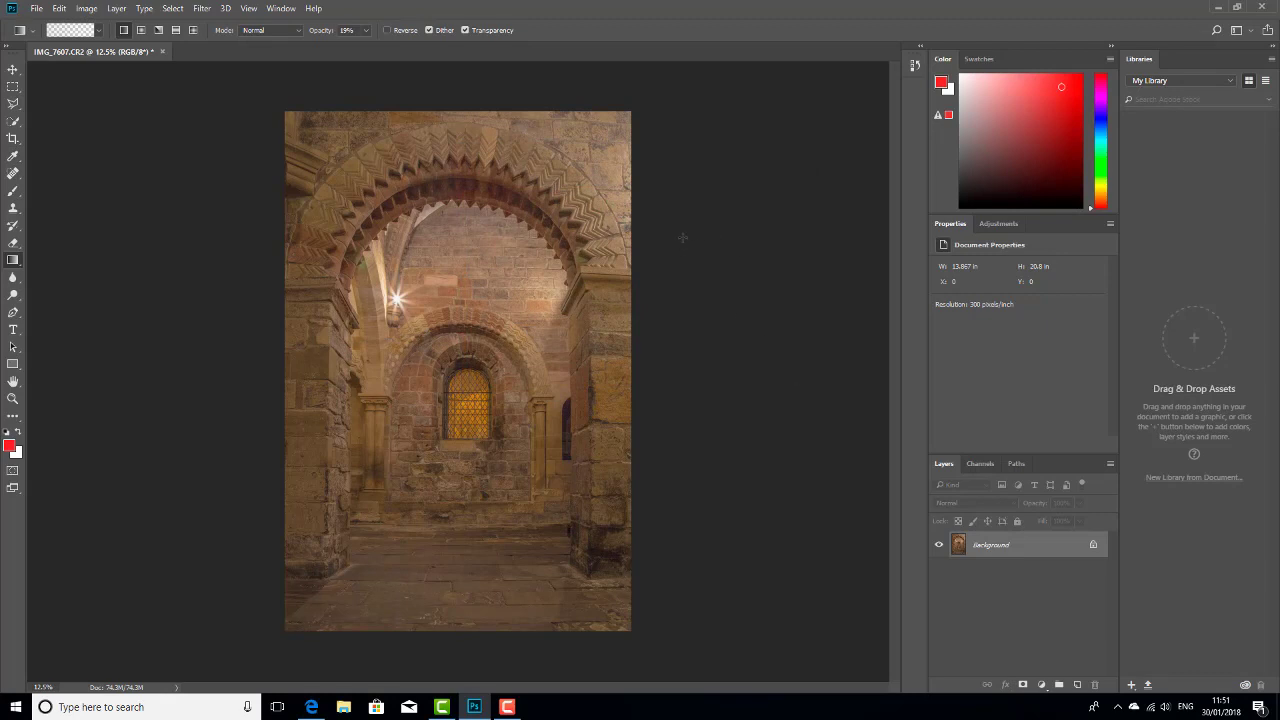
pyautogui.moveTo(680, 237); pyautogui.dragTo(126, 354)
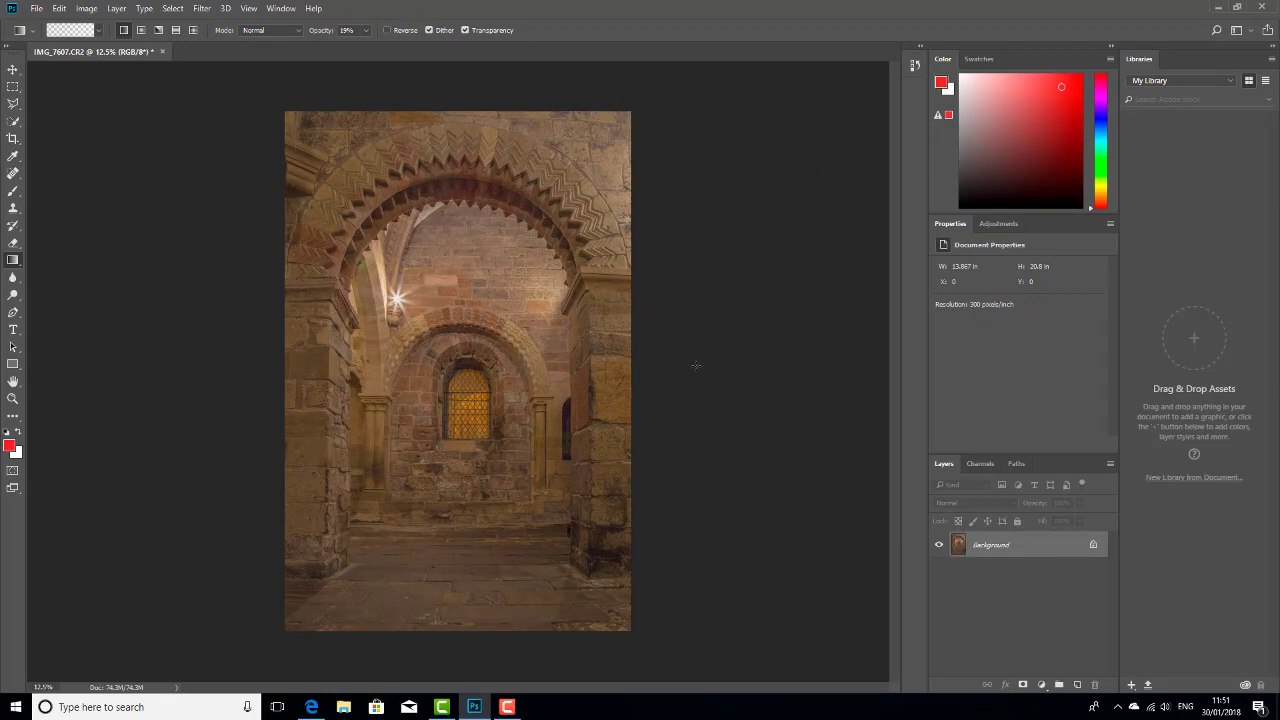
pyautogui.hotkey('ctrl', 'z')
pyautogui.hotkey('ctrl', 'alt', 'z')
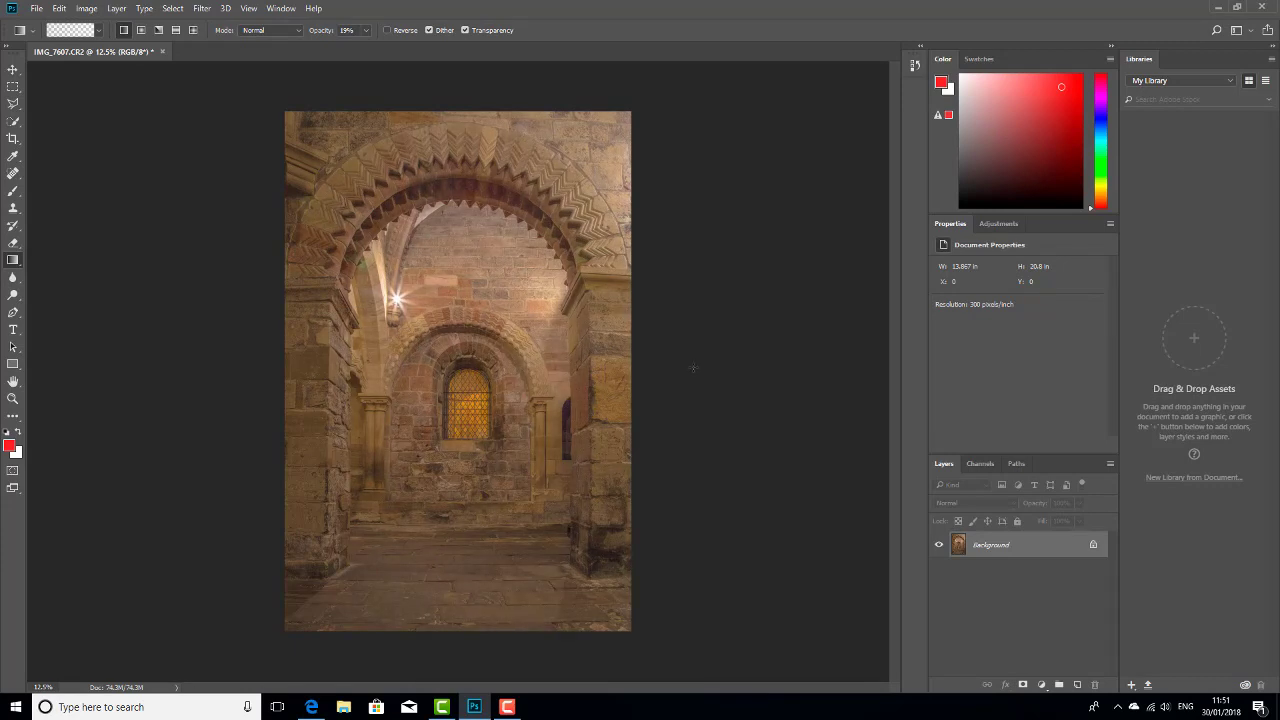
# Set the foreground colour to white (ffffff) and lay trial white gradients across the photo
pyautogui.click(9, 446)
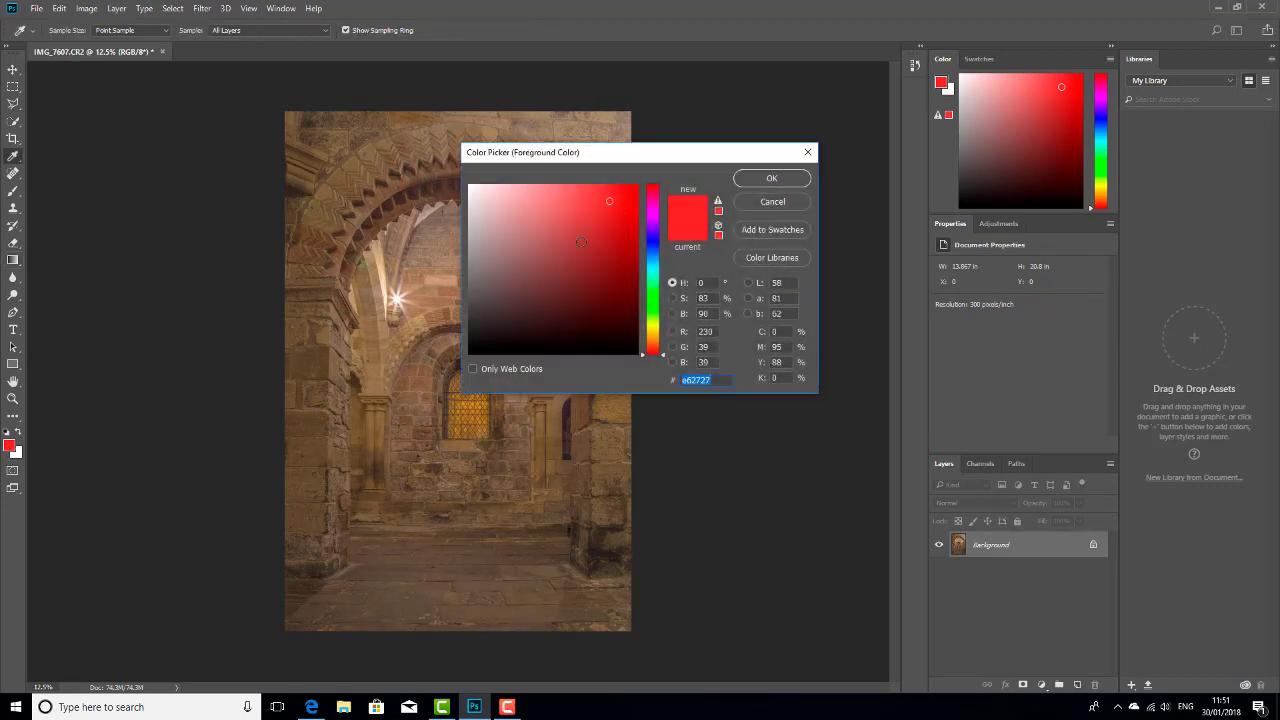
pyautogui.write('ffffff')
pyautogui.click(772, 178)
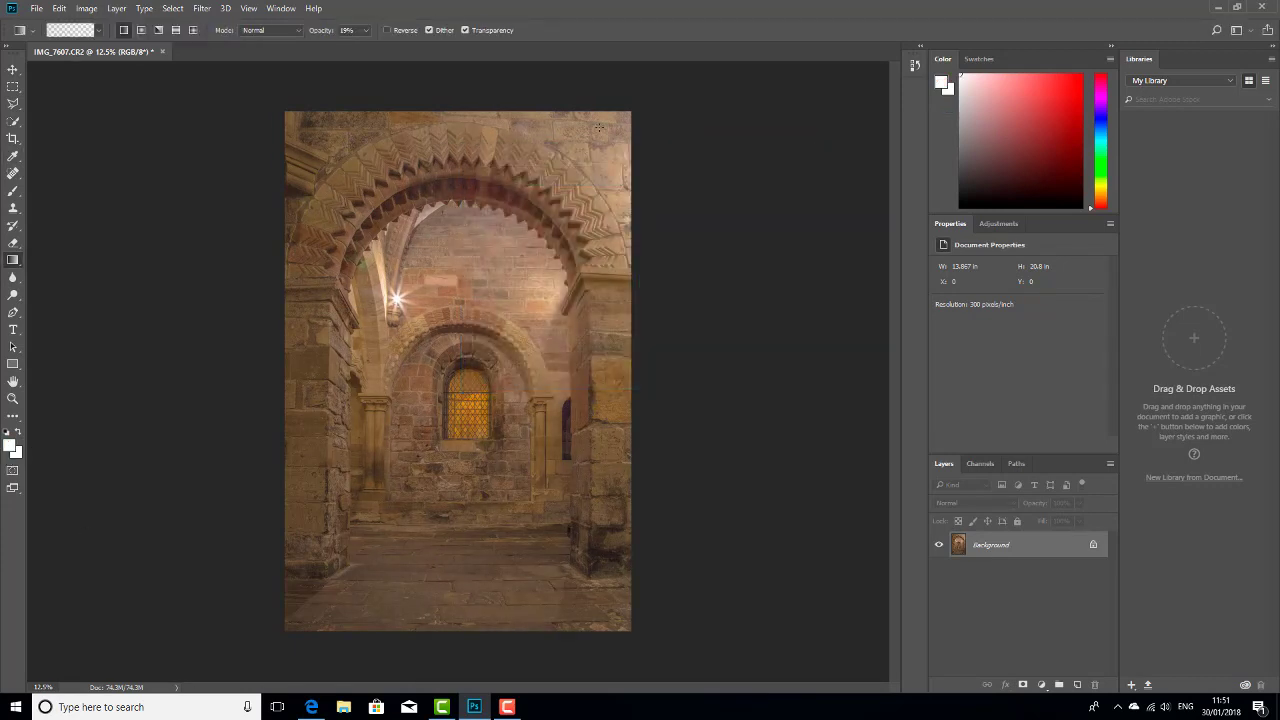
pyautogui.moveTo(680, 112); pyautogui.dragTo(30, 488)
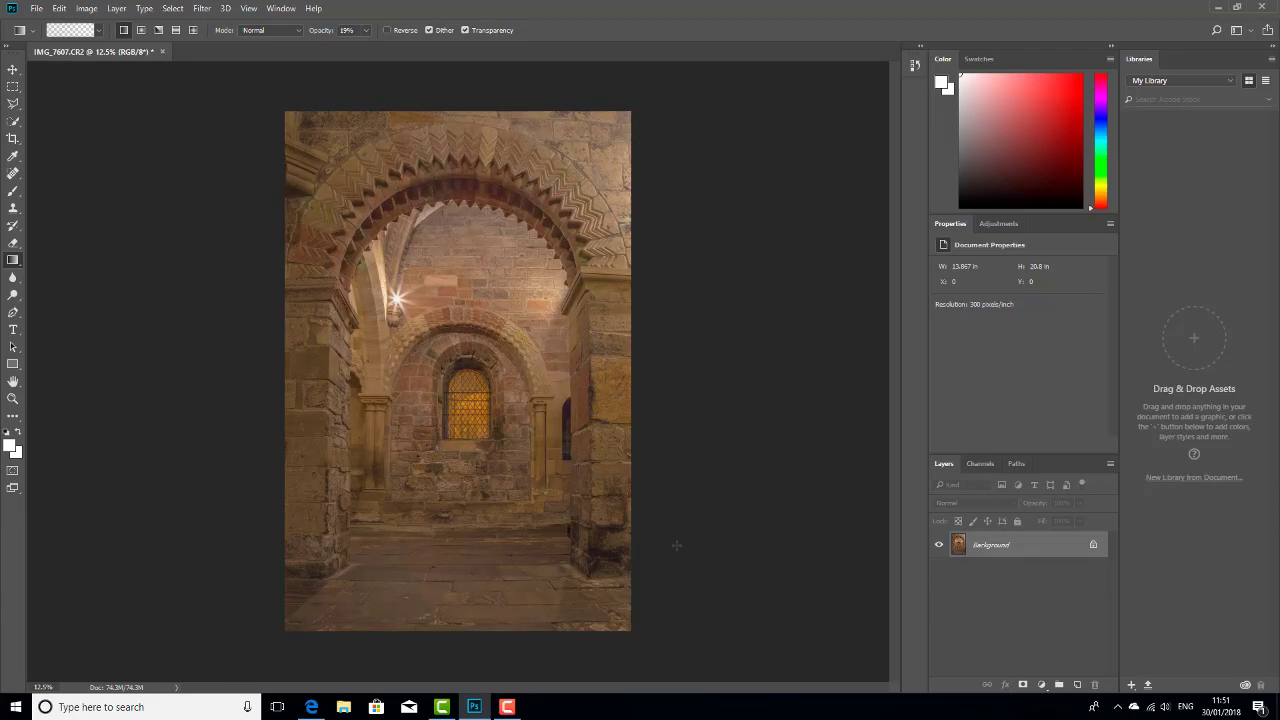
pyautogui.moveTo(676, 545)
pyautogui.mouseDown()
pyautogui.moveTo(285, 243)
pyautogui.moveTo(676, 545)
pyautogui.mouseUp()
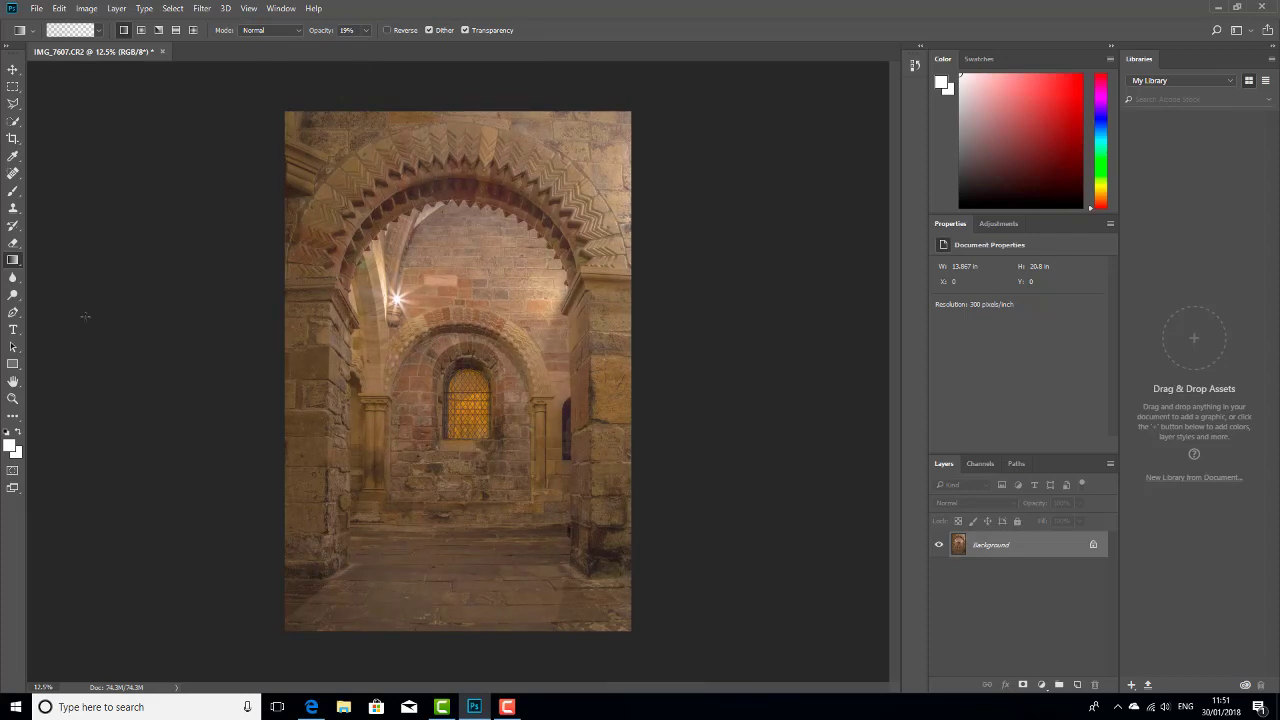
# Set the foreground colour to pure black (#000000)
pyautogui.click(9, 449)
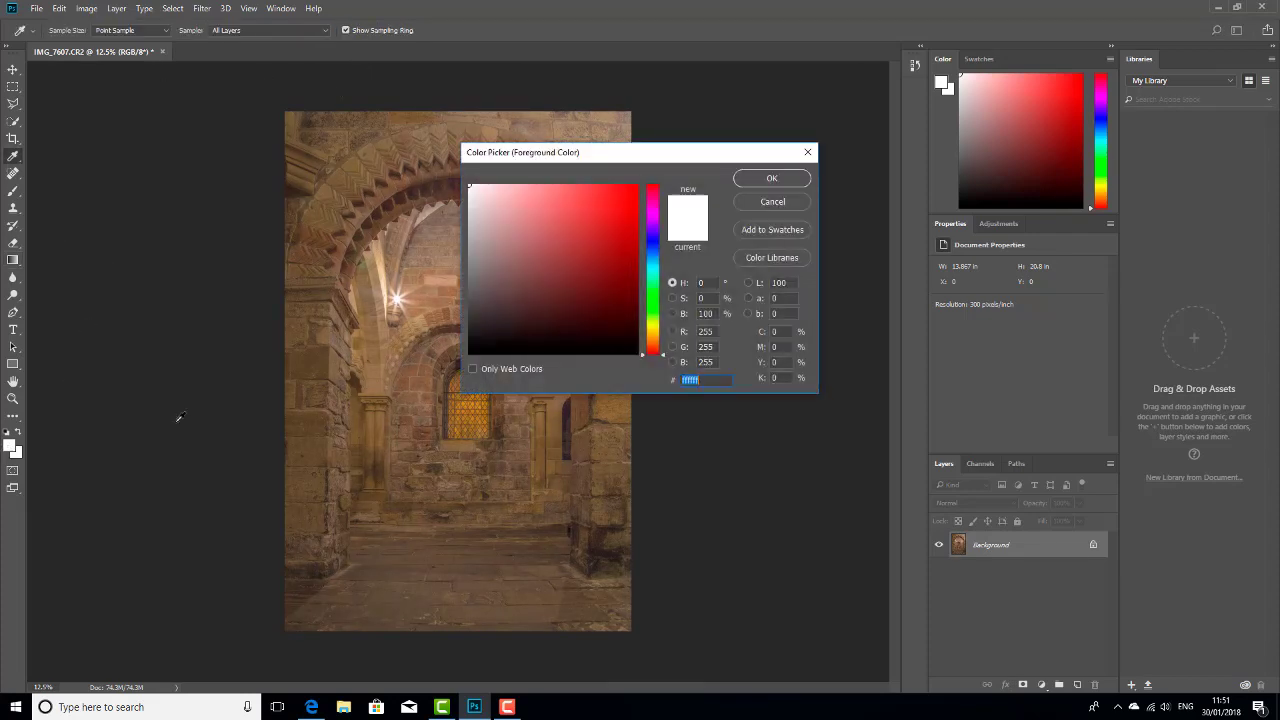
pyautogui.moveTo(579, 289); pyautogui.dragTo(803, 366)
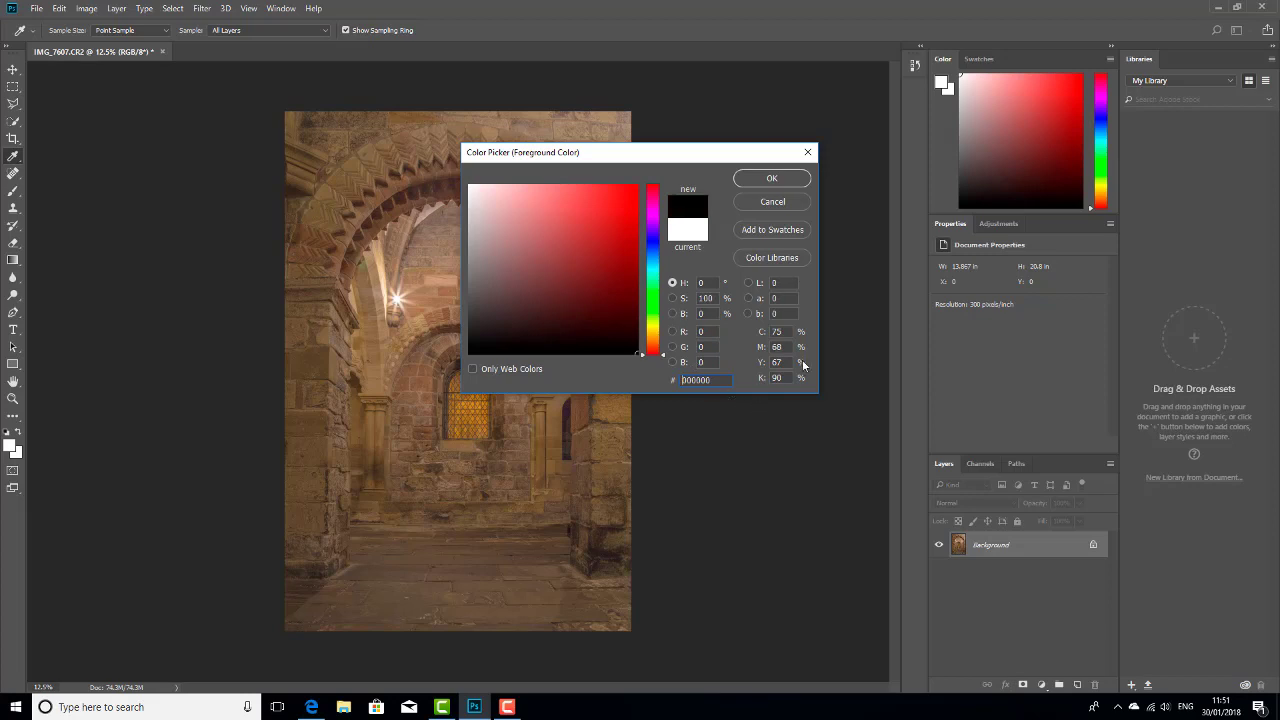
pyautogui.click(775, 181)
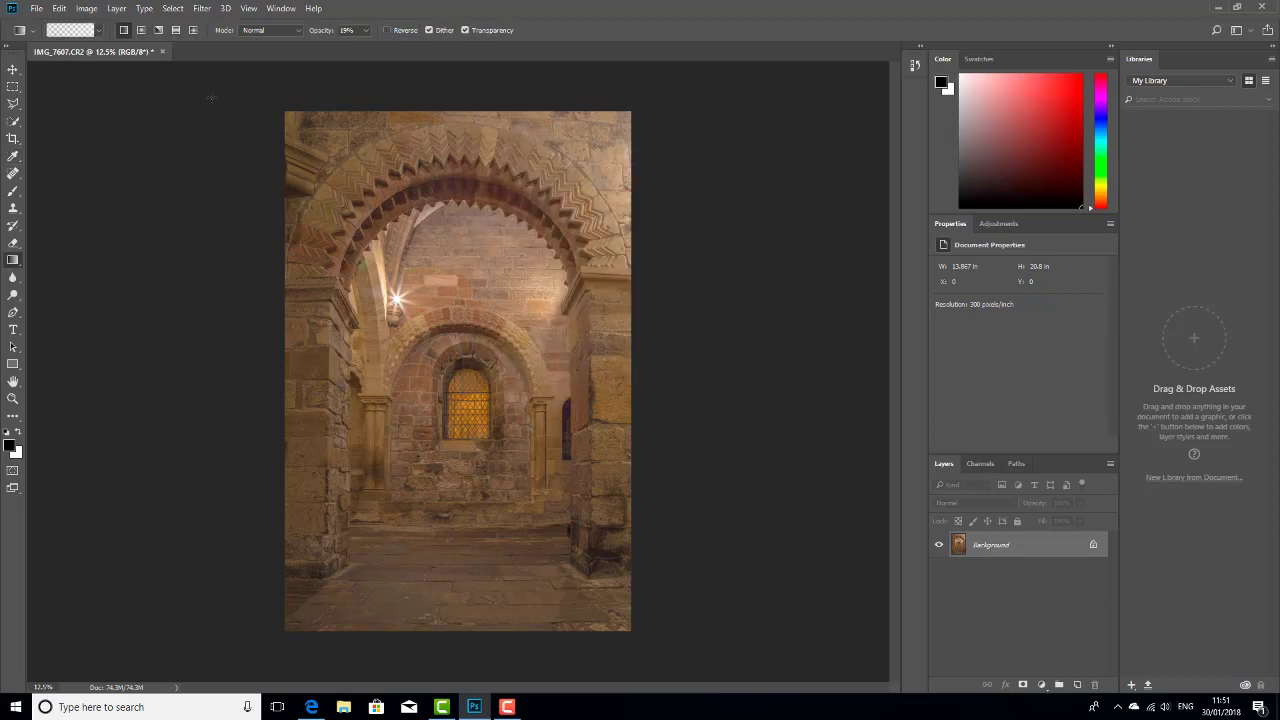
# Draw three full-strength 100% opacity dark gradients, undo them, and step forward once
pyautogui.click(365, 30)
pyautogui.moveTo(366, 47); pyautogui.dragTo(463, 46)
pyautogui.click(696, 103)
pyautogui.moveTo(691, 180); pyautogui.dragTo(23, 371)
pyautogui.moveTo(137, 378); pyautogui.dragTo(885, 266)
pyautogui.moveTo(665, 640); pyautogui.dragTo(888, 430)
pyautogui.hotkey('ctrl', 'alt', 'z')
pyautogui.hotkey('ctrl', 'alt', 'z')
pyautogui.hotkey('ctrl', 'alt', 'z')
pyautogui.hotkey('ctrl', 'alt', 'z')
pyautogui.hotkey('ctrl', 'alt', 'z')
pyautogui.click(59, 8)
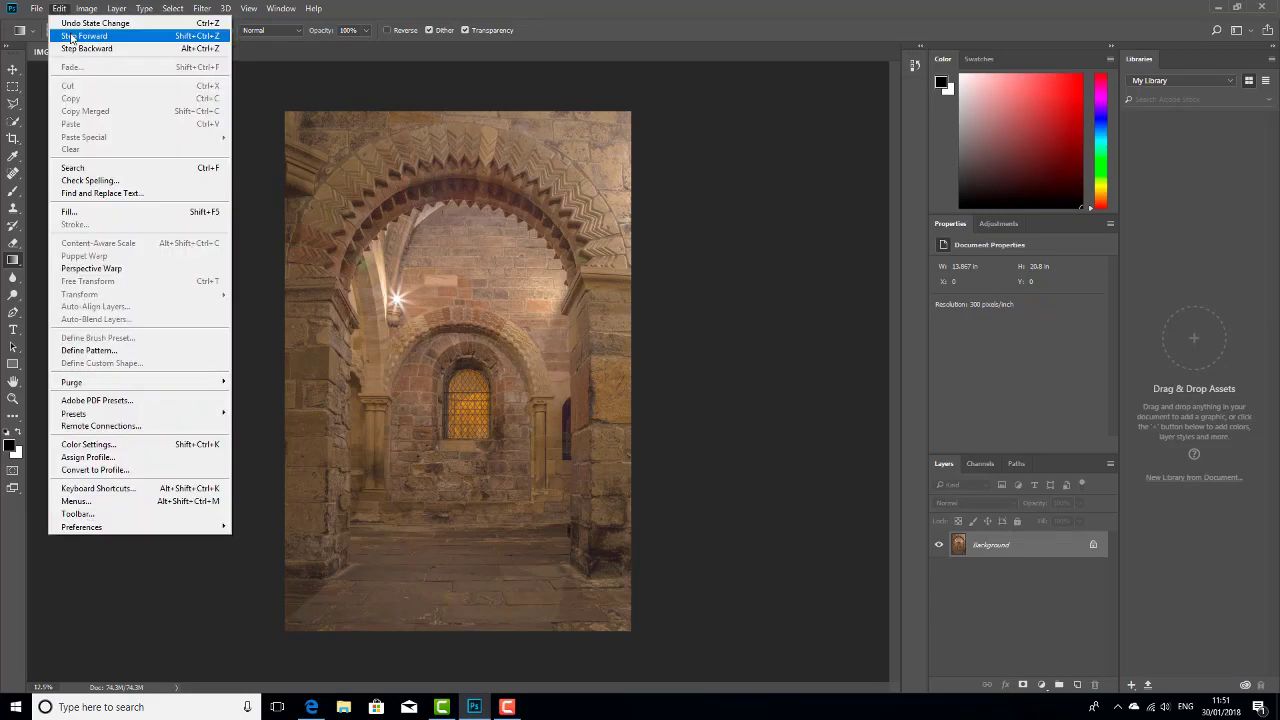
pyautogui.click(72, 37)
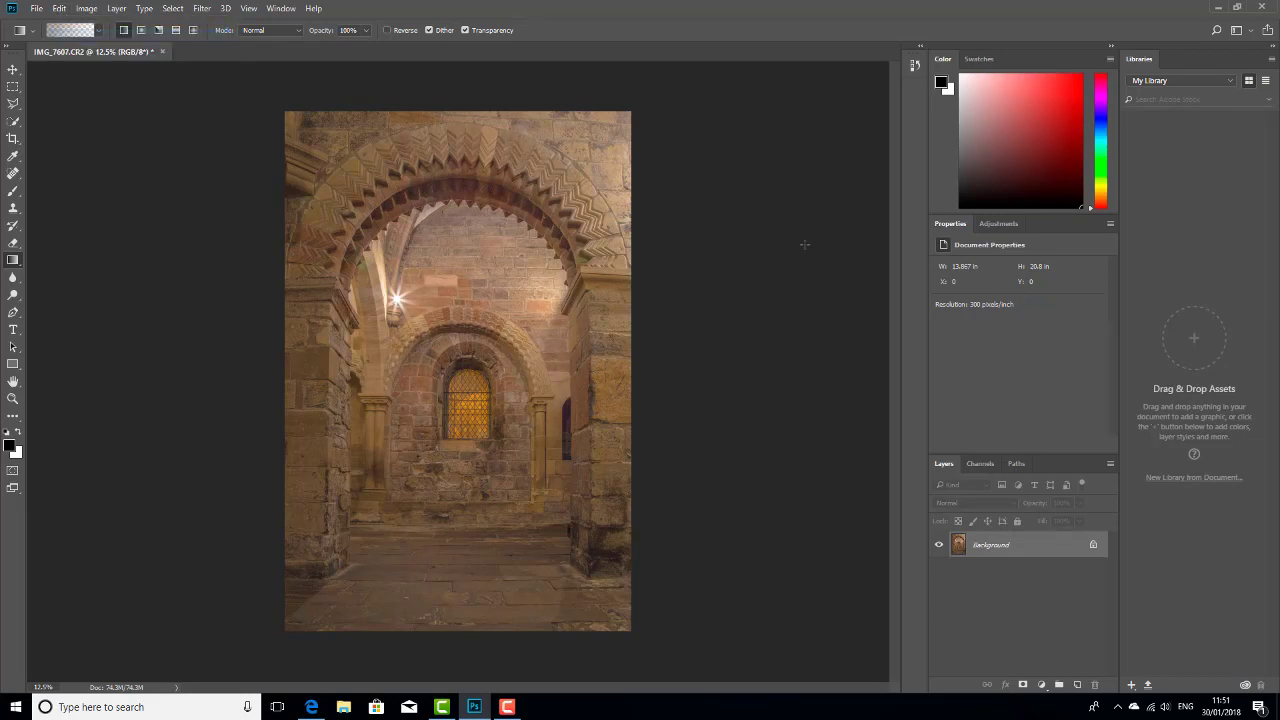
# Lower the gradient opacity to 22%
pyautogui.click(366, 30)
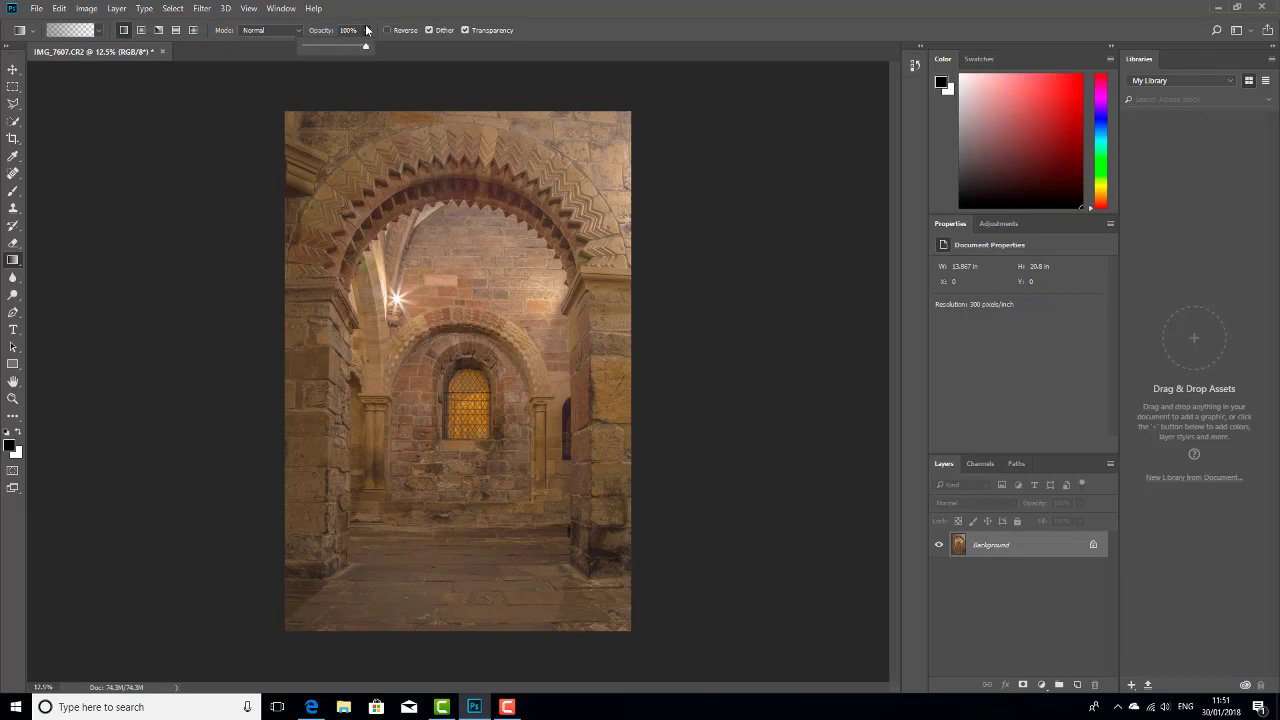
pyautogui.moveTo(366, 48); pyautogui.dragTo(327, 50)
pyautogui.moveTo(315, 46); pyautogui.dragTo(316, 48)
# At 19% opacity, darken the top-right, top, top-left, left, bottom-left and bottom edges with black gradients
pyautogui.click(712, 122)
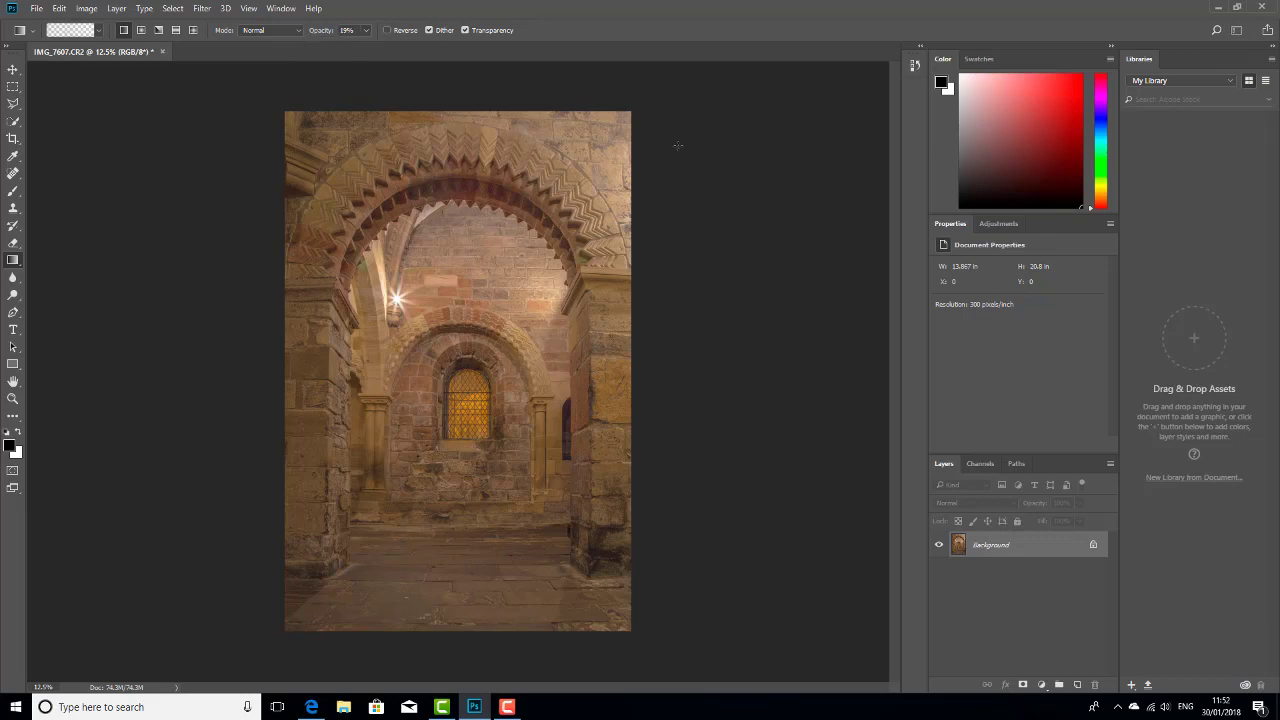
pyautogui.moveTo(710, 91); pyautogui.dragTo(229, 382)
pyautogui.moveTo(490, 441); pyautogui.dragTo(672, 466)
pyautogui.moveTo(600, 92); pyautogui.dragTo(582, 112)
pyautogui.moveTo(672, 152); pyautogui.dragTo(634, 165)
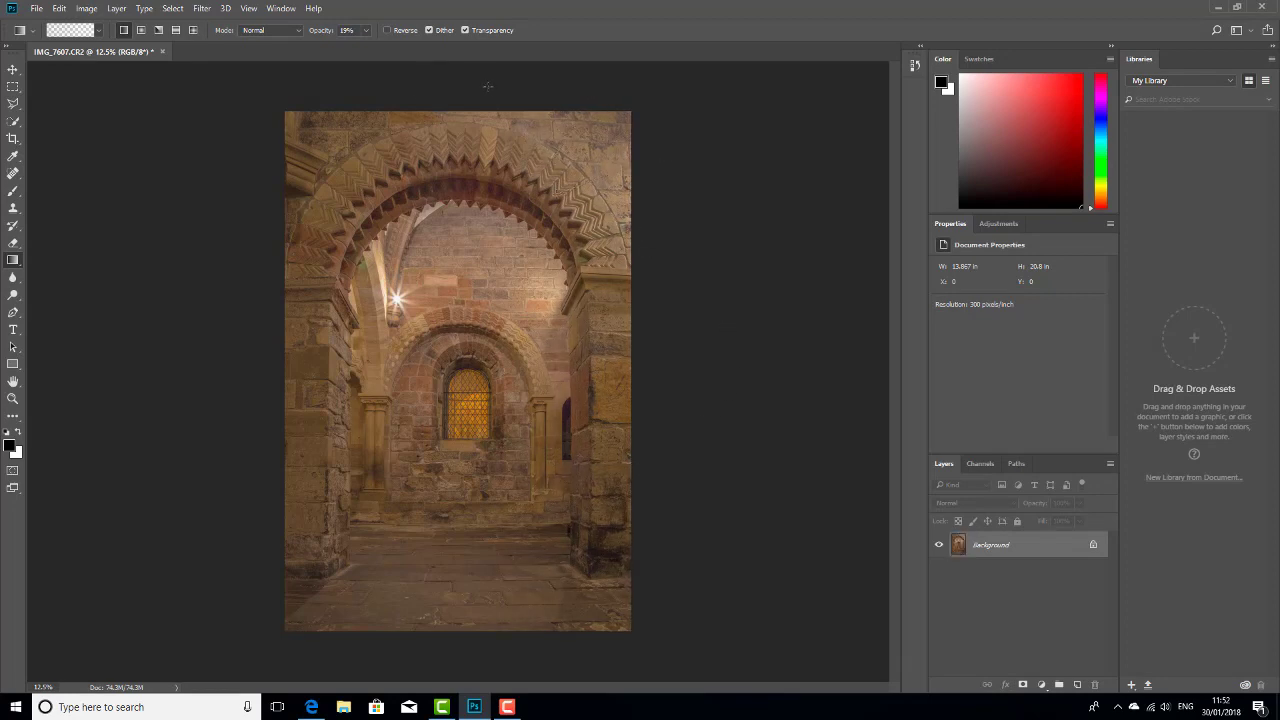
pyautogui.moveTo(483, 86); pyautogui.dragTo(480, 160)
pyautogui.moveTo(280, 106); pyautogui.dragTo(336, 134)
pyautogui.moveTo(258, 307); pyautogui.dragTo(338, 307)
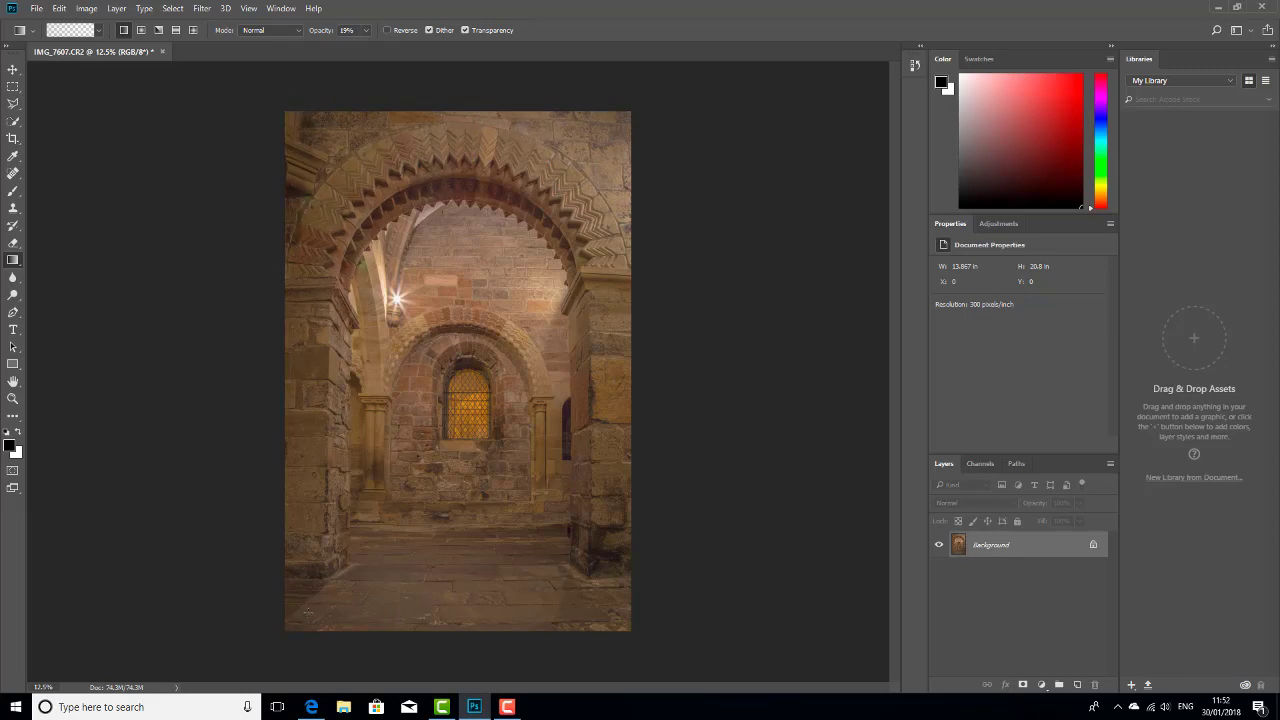
pyautogui.moveTo(282, 622); pyautogui.dragTo(346, 556)
pyautogui.moveTo(568, 556); pyautogui.dragTo(646, 623)
pyautogui.moveTo(424, 568); pyautogui.dragTo(416, 656)
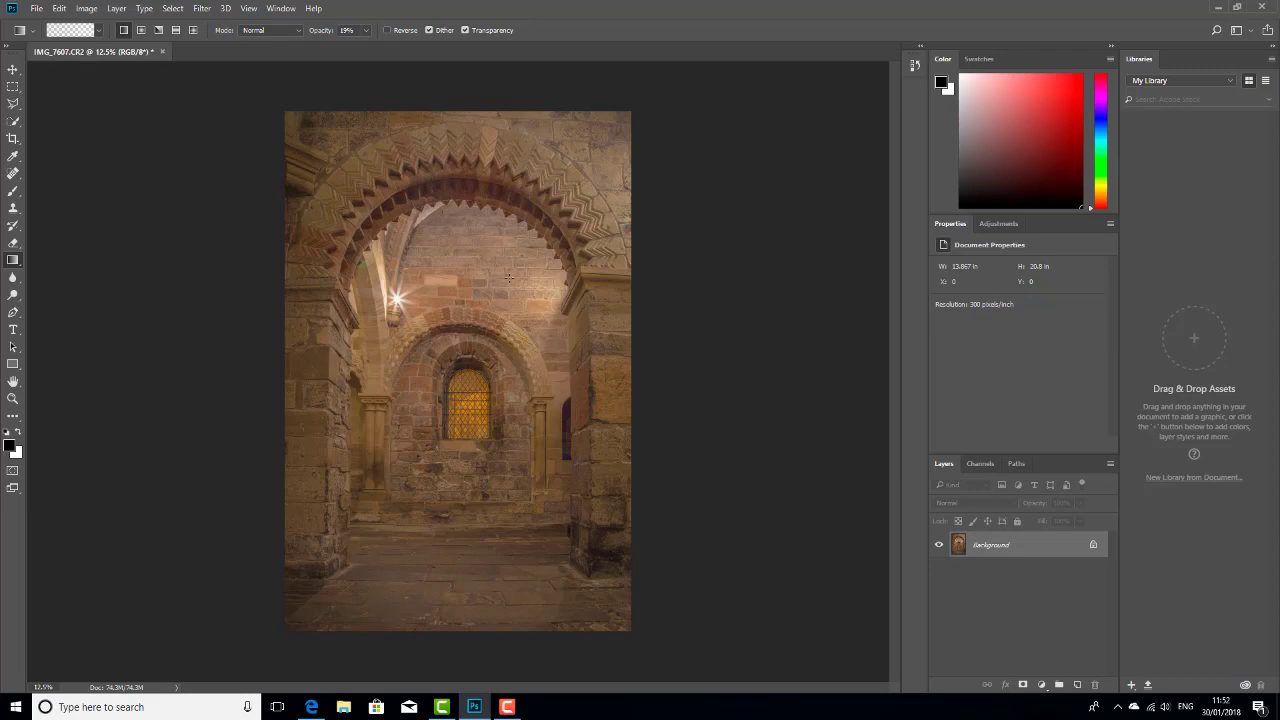
# Add a second pass of black gradients on the top-right corner, top, right and left edges
pyautogui.moveTo(654, 98); pyautogui.dragTo(522, 212)
pyautogui.moveTo(654, 197); pyautogui.dragTo(578, 216)
pyautogui.moveTo(512, 80); pyautogui.dragTo(490, 165)
pyautogui.moveTo(658, 240); pyautogui.dragTo(606, 240)
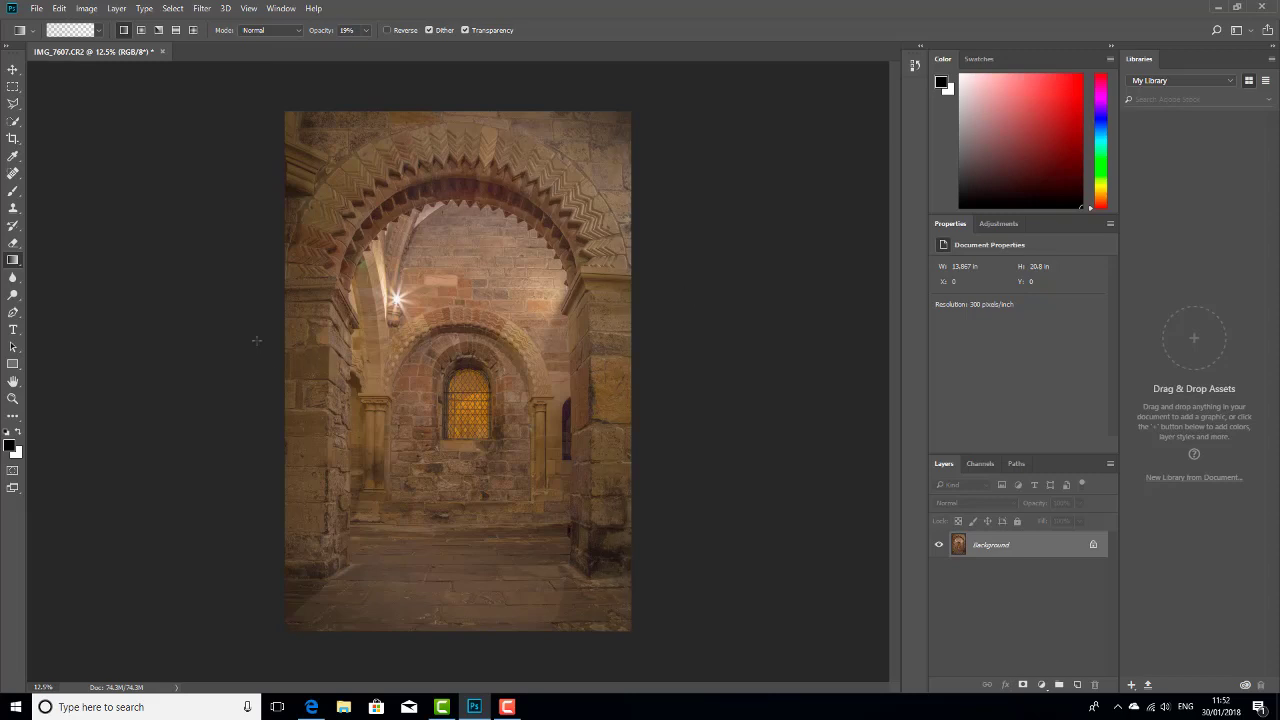
pyautogui.moveTo(247, 315); pyautogui.dragTo(335, 318)
pyautogui.moveTo(545, 93); pyautogui.dragTo(483, 157)
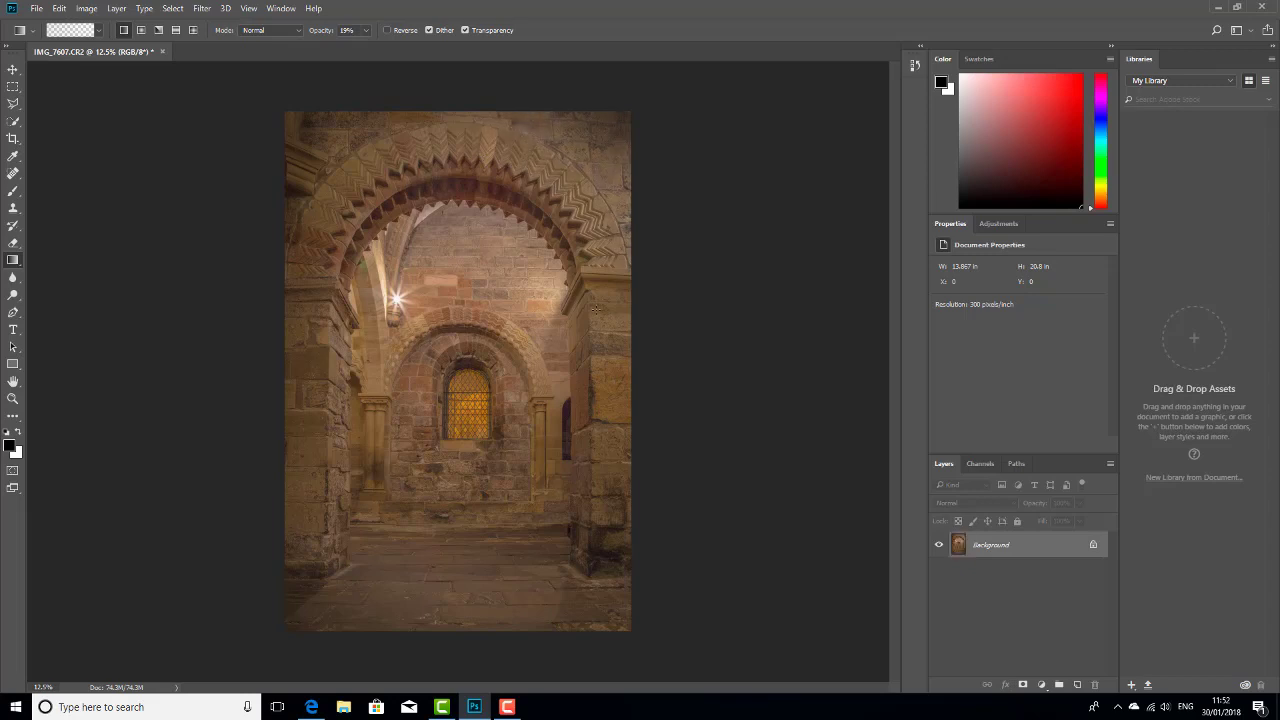
pyautogui.click(86, 8)
# Apply Brightness/Contrast with Brightness 24 and Contrast 36
pyautogui.moveTo(107, 42)
pyautogui.click(260, 42)
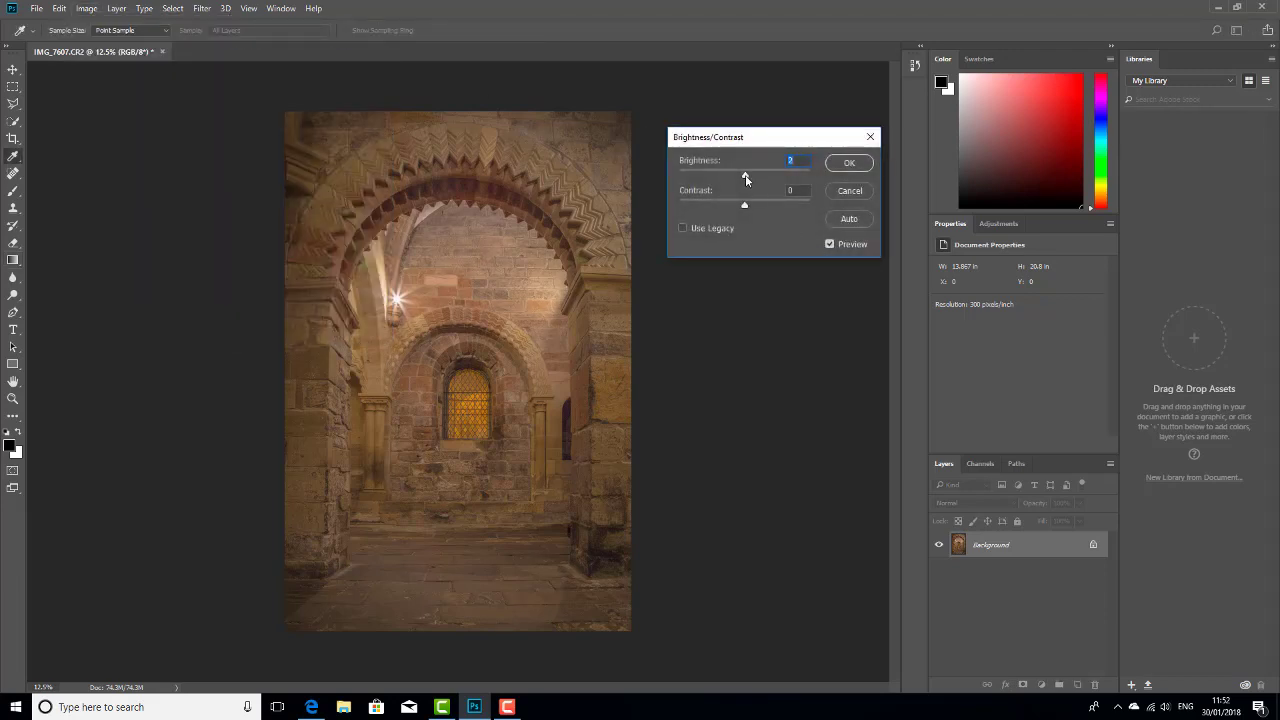
pyautogui.moveTo(745, 178)
pyautogui.mouseDown()
pyautogui.moveTo(783, 177)
pyautogui.moveTo(755, 175)
pyautogui.mouseUp()
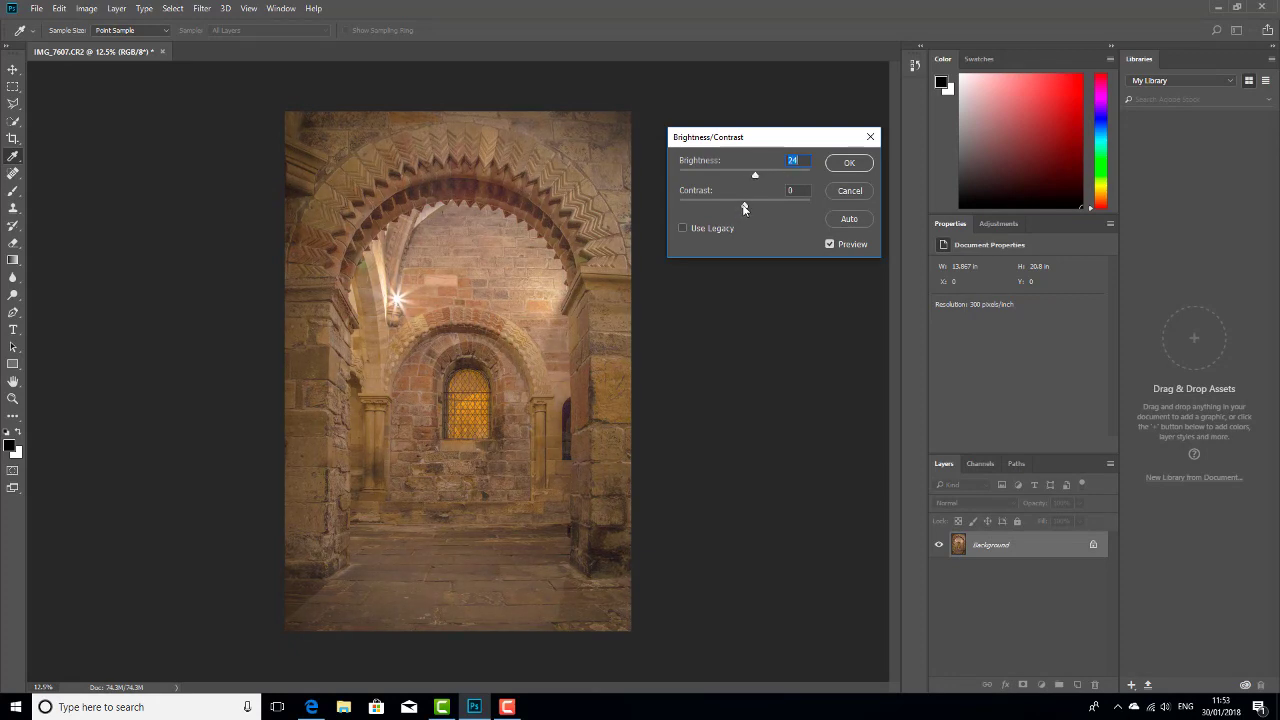
pyautogui.moveTo(746, 206); pyautogui.dragTo(770, 208)
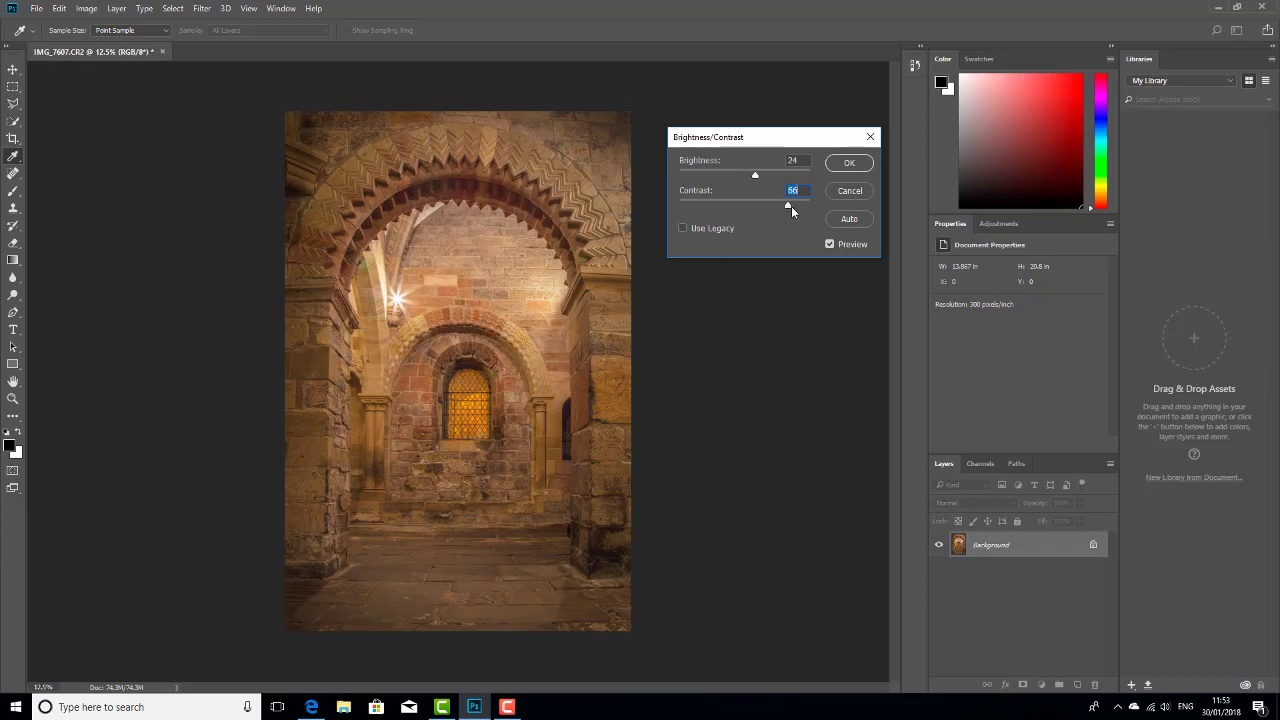
pyautogui.moveTo(794, 206); pyautogui.dragTo(780, 207)
pyautogui.moveTo(771, 206); pyautogui.dragTo(768, 206)
pyautogui.click(848, 164)
pyautogui.press('g')
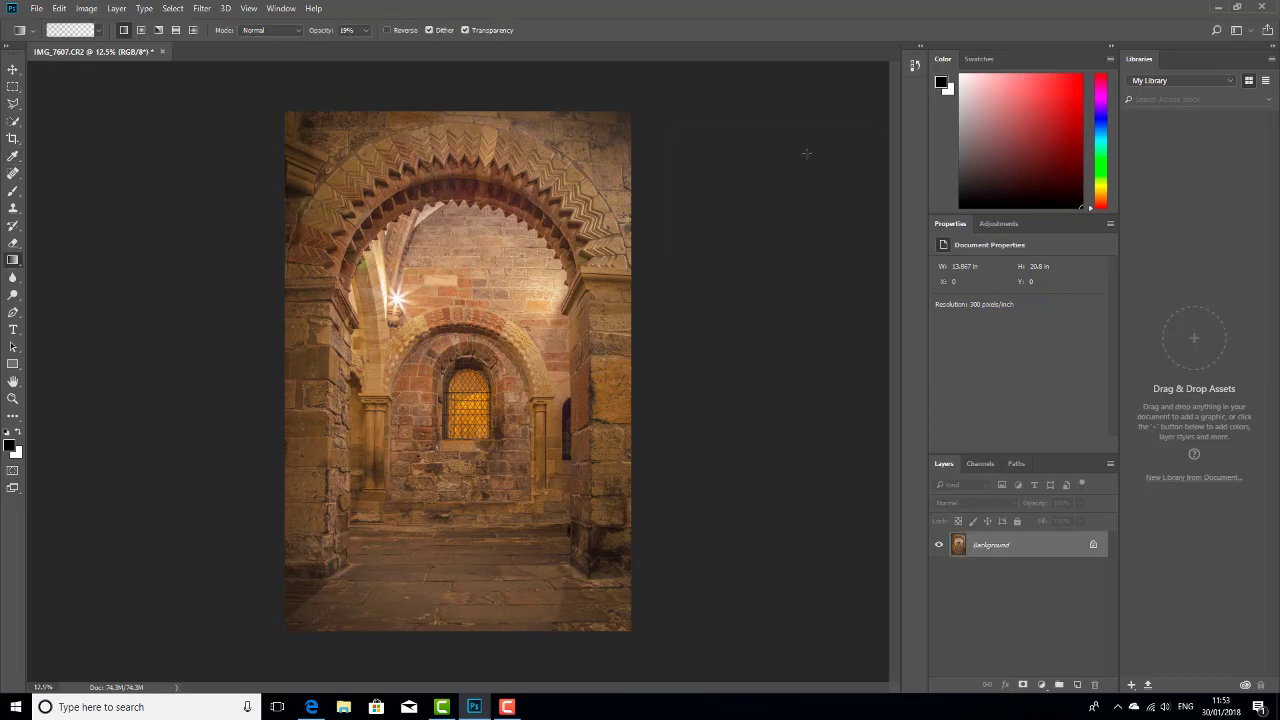
pyautogui.click(87, 8)
# Apply a Vibrance adjustment with Saturation lowered to -10
pyautogui.moveTo(114, 44)
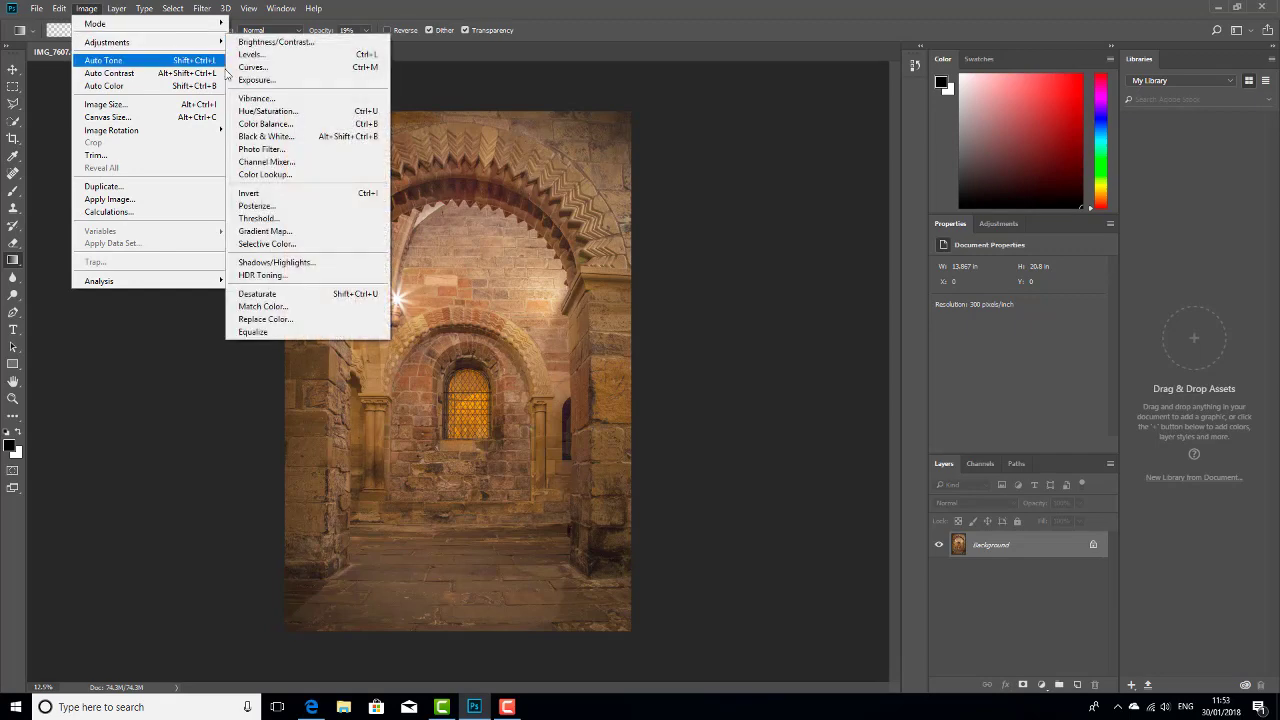
pyautogui.click(255, 98)
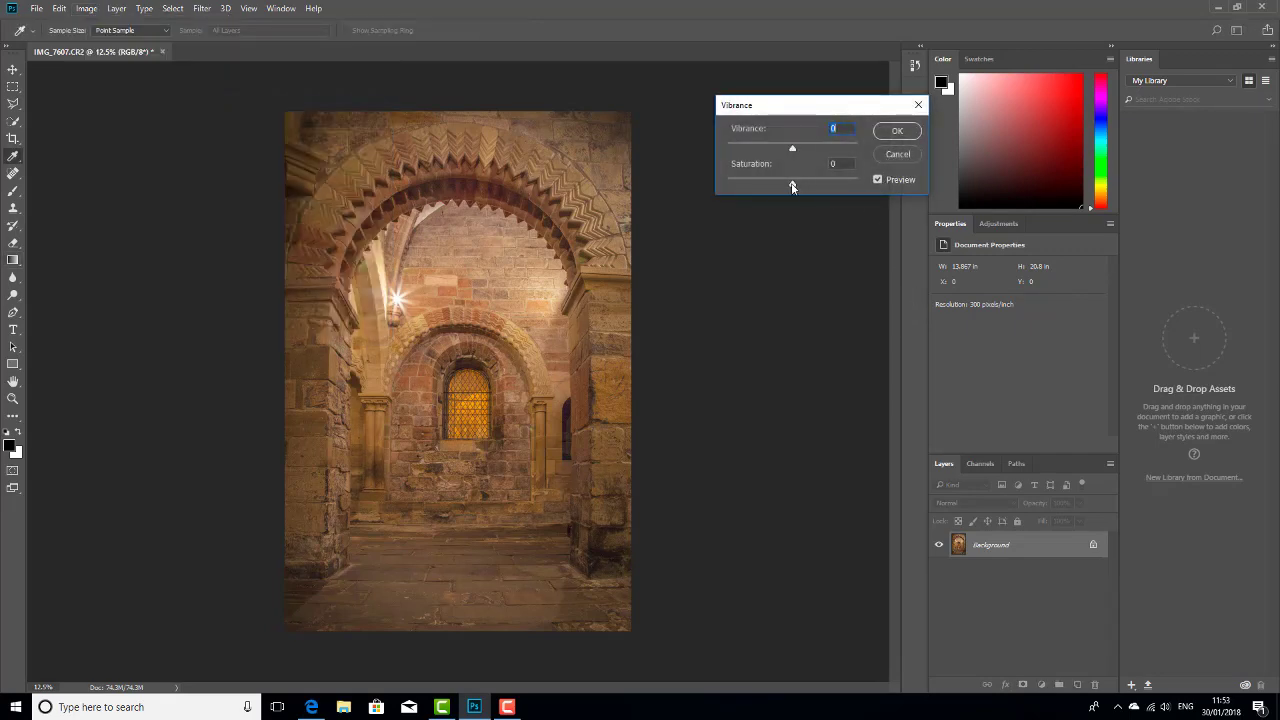
pyautogui.moveTo(792, 184); pyautogui.dragTo(805, 150)
pyautogui.click(896, 131)
pyautogui.press('g')
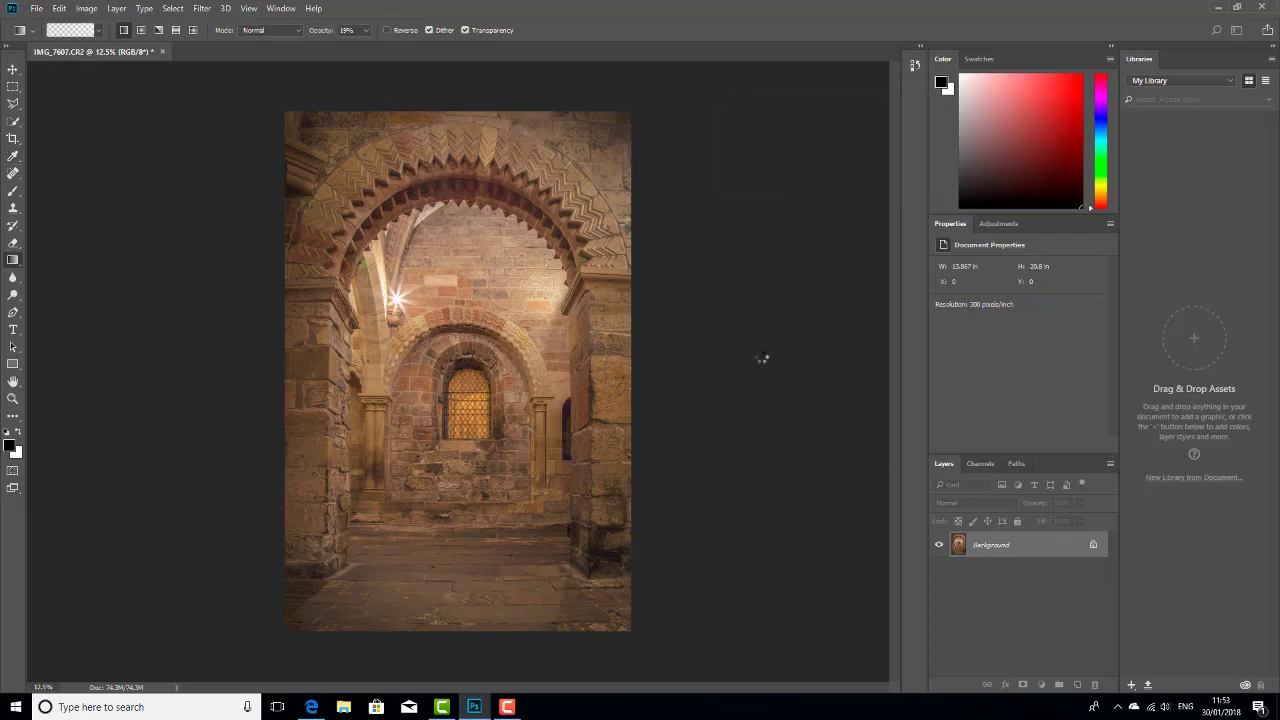